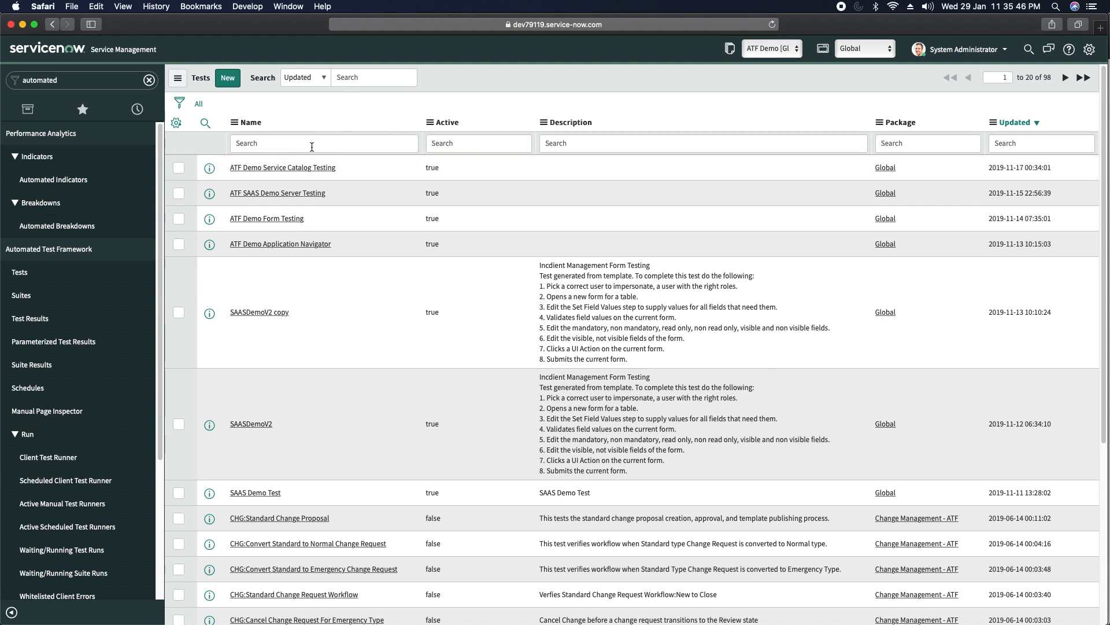
Create a new automated test named "ATF Demo for Service Catalog in Portal" and save the record.
left_click(228, 78)
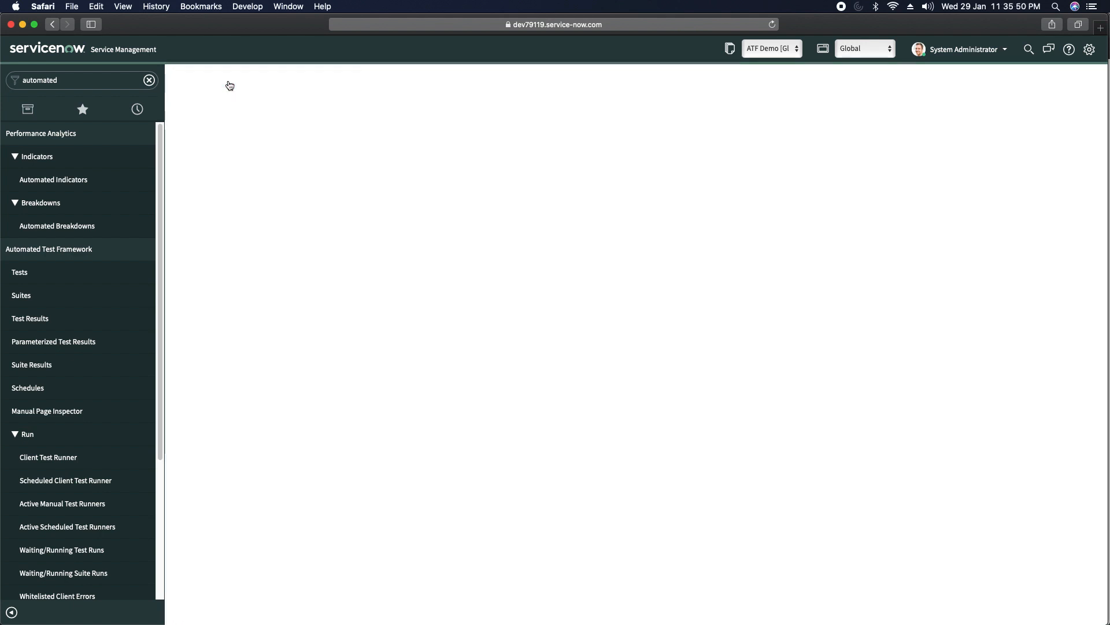
left_click(409, 119)
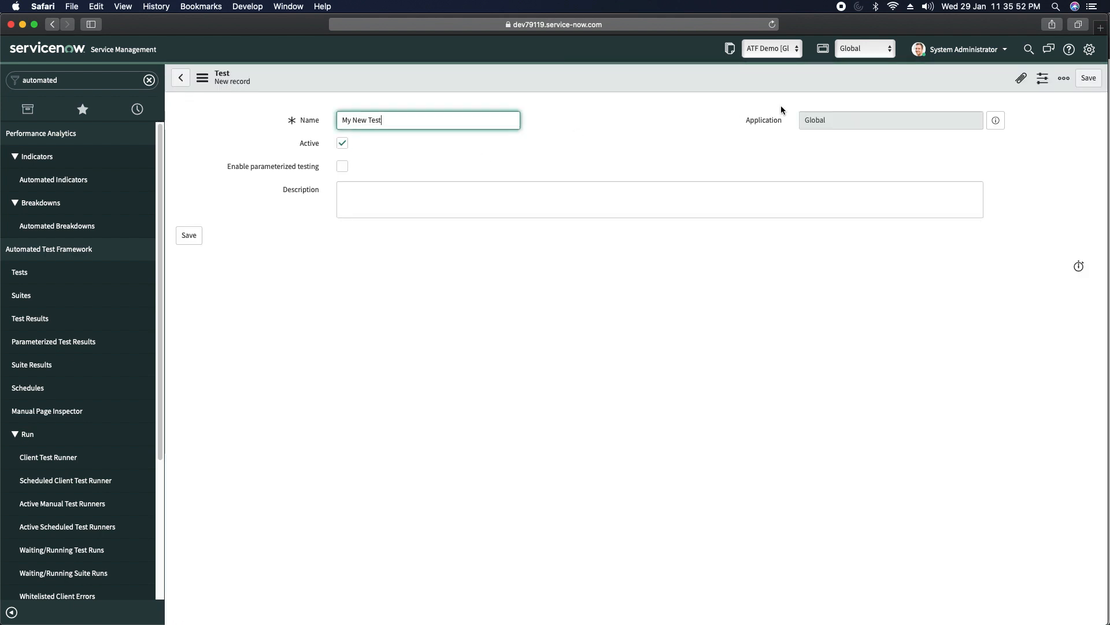
key("BackSpace")
key("BackSpace")
key("BackSpace")
key("BackSpace")
key("BackSpace")
key("BackSpace")
key("BackSpace")
key("BackSpace")
key("BackSpace")
key("BackSpace")
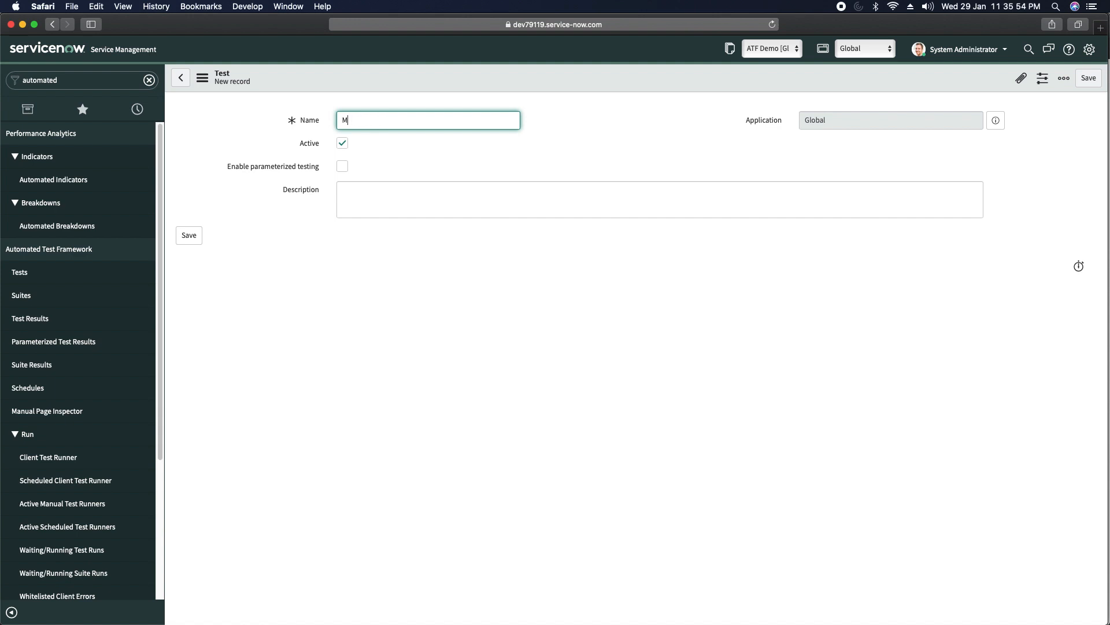
type("ATF")
left_click(654, 144)
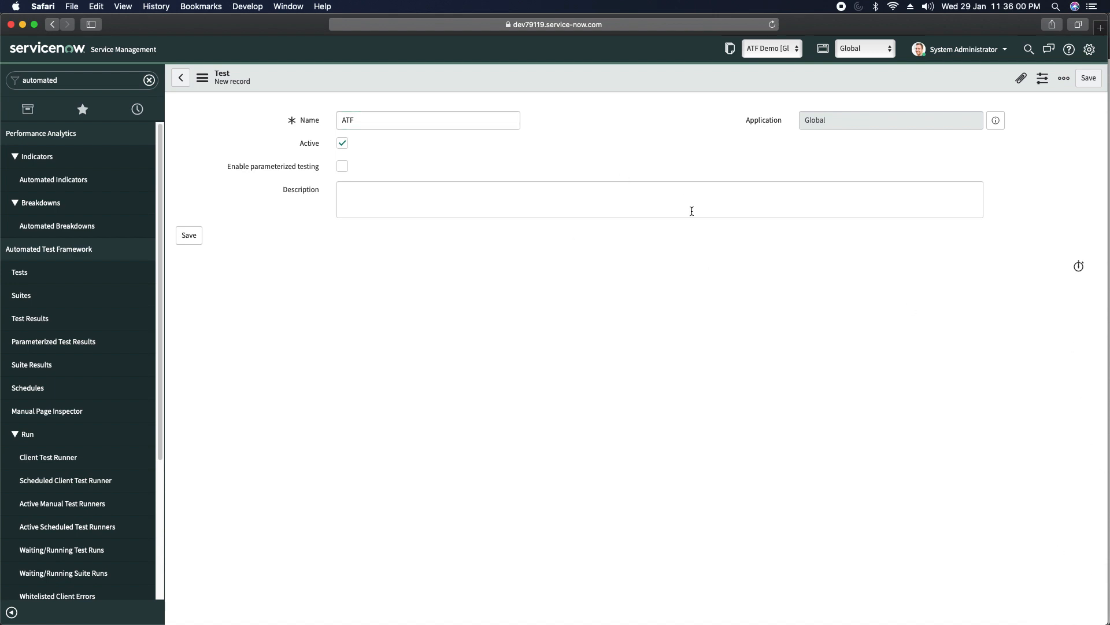
left_click(463, 123)
type("Demo for S")
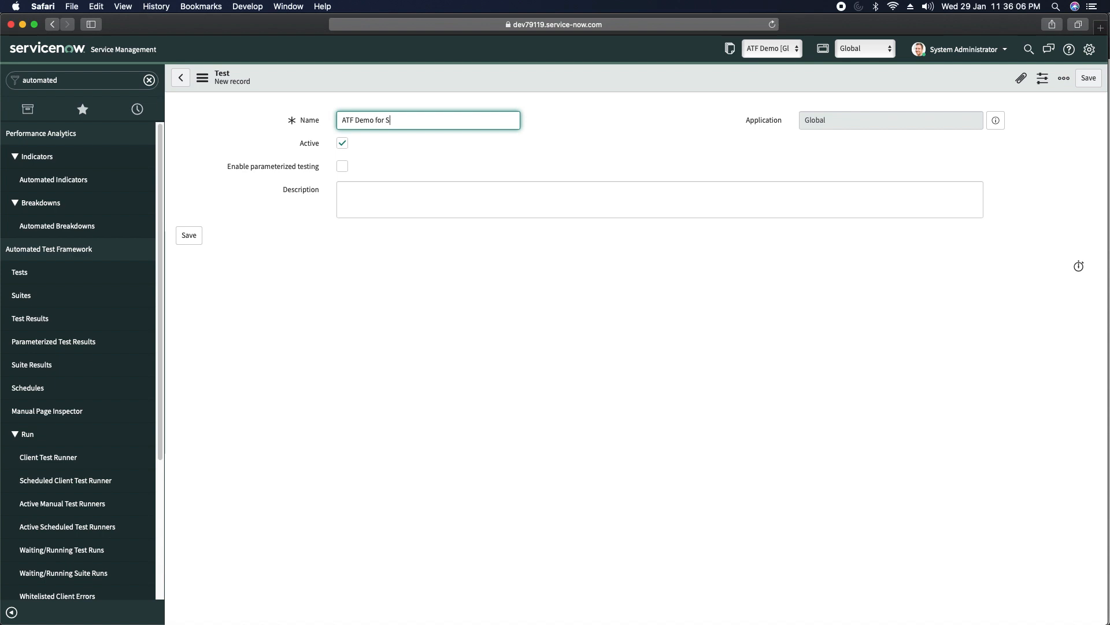
type("ervice Catalog in Portal")
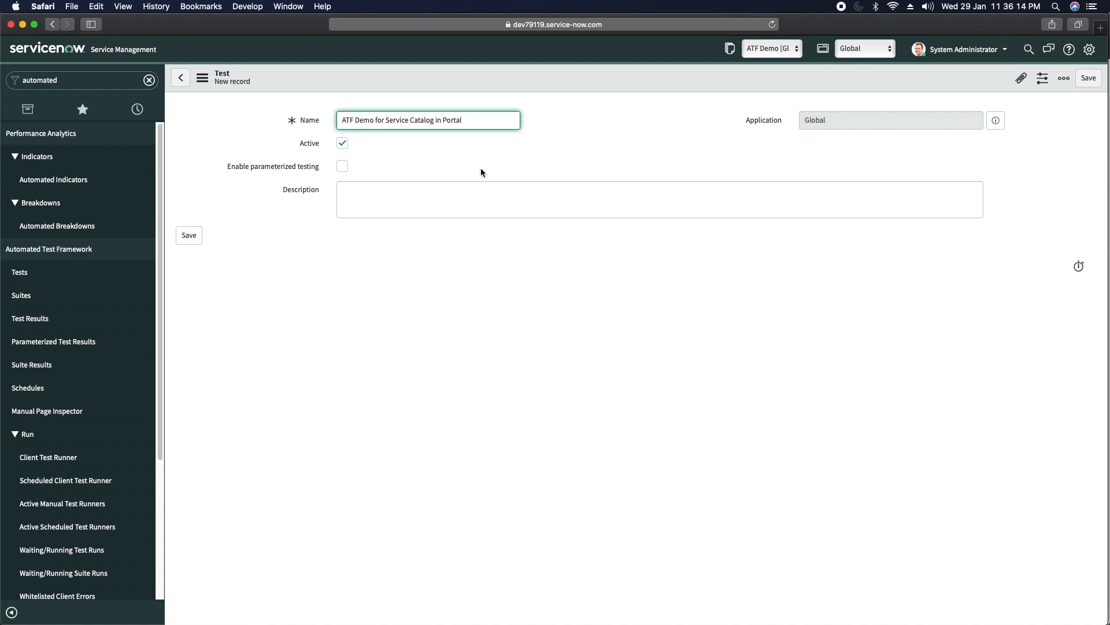
left_click(606, 145)
right_click(605, 73)
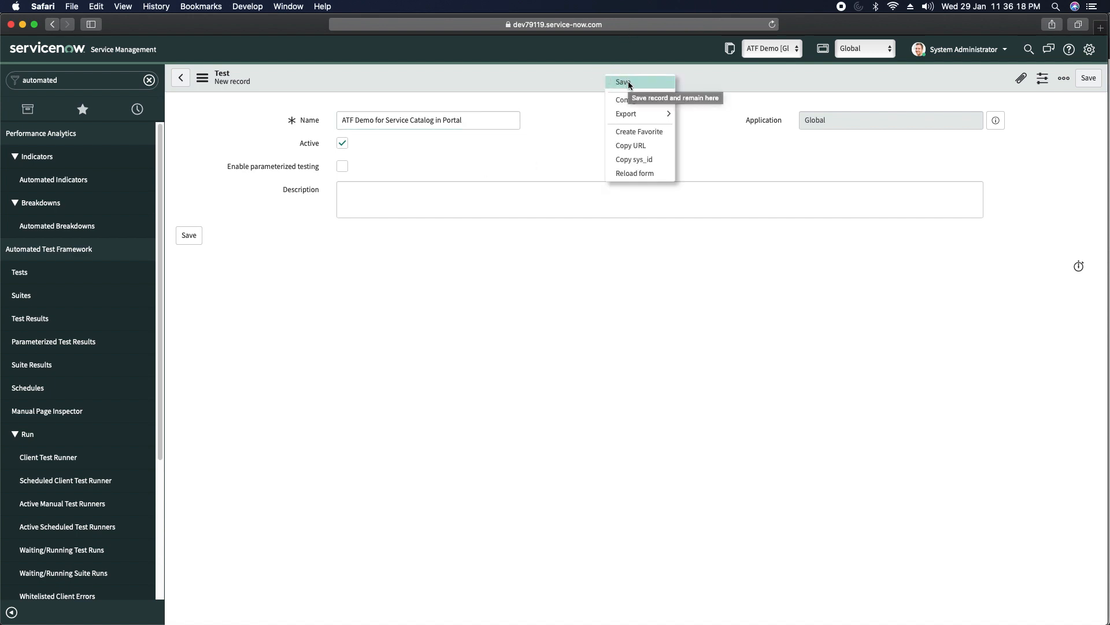
left_click(628, 85)
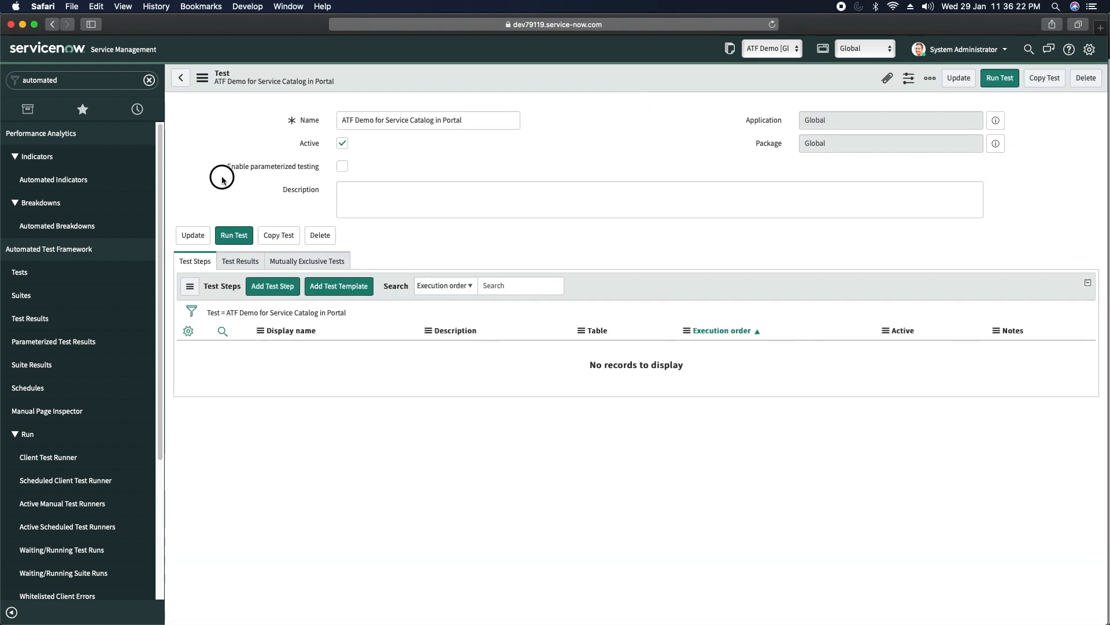
Start adding a test step to the test and show the Service Catalog in Service Portal category.
left_click(278, 289)
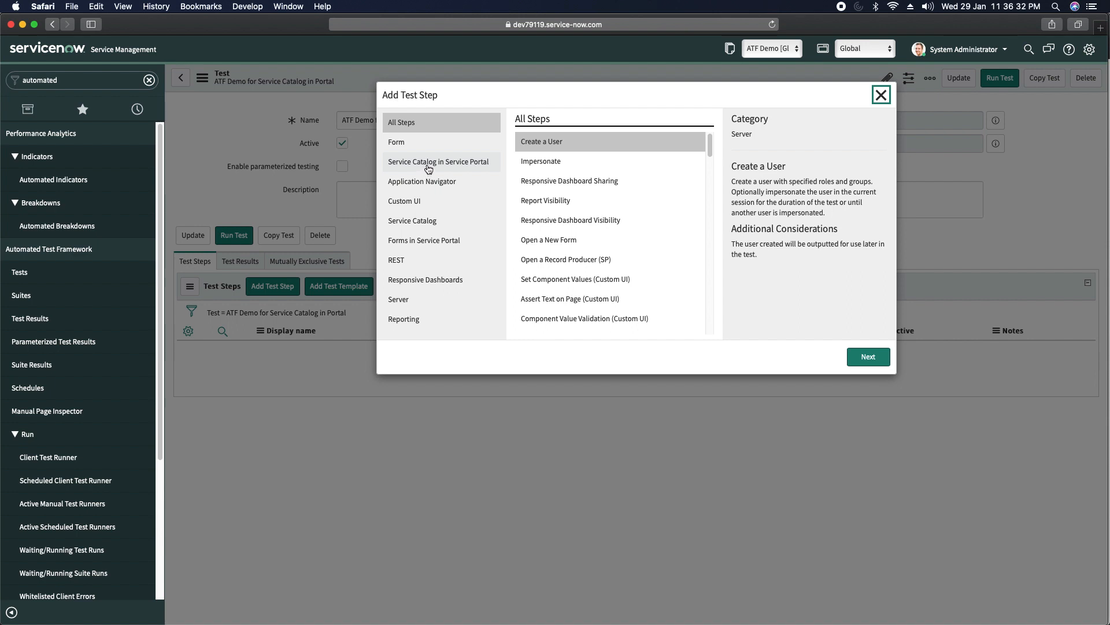
left_click(454, 172)
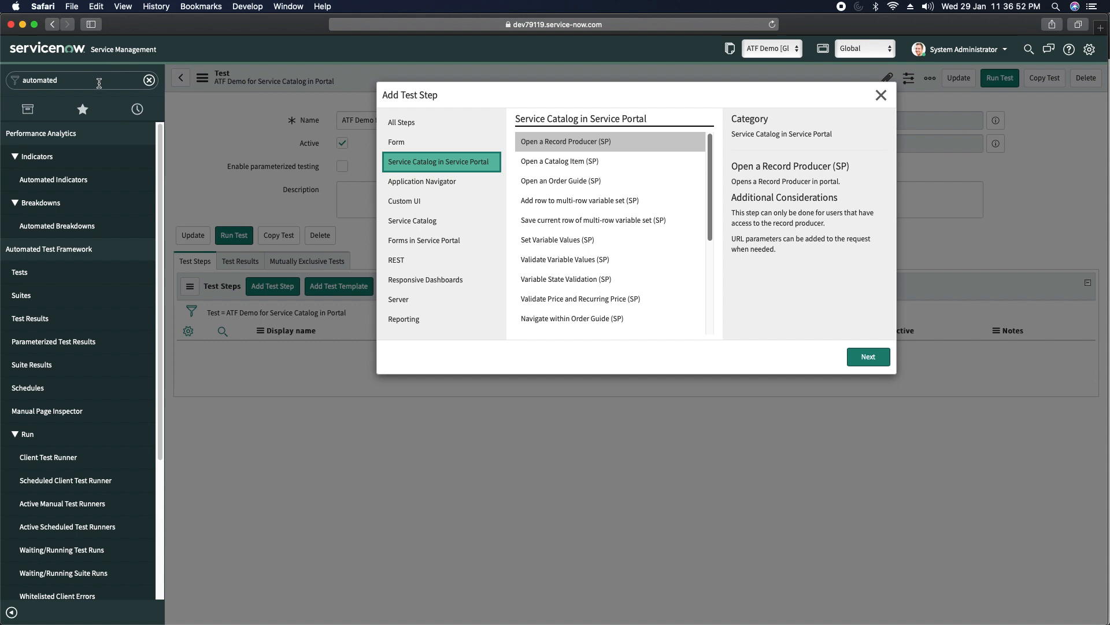
Filter the application navigator by "portal" and open the Portals list in a separate browser tab.
left_click(1101, 27)
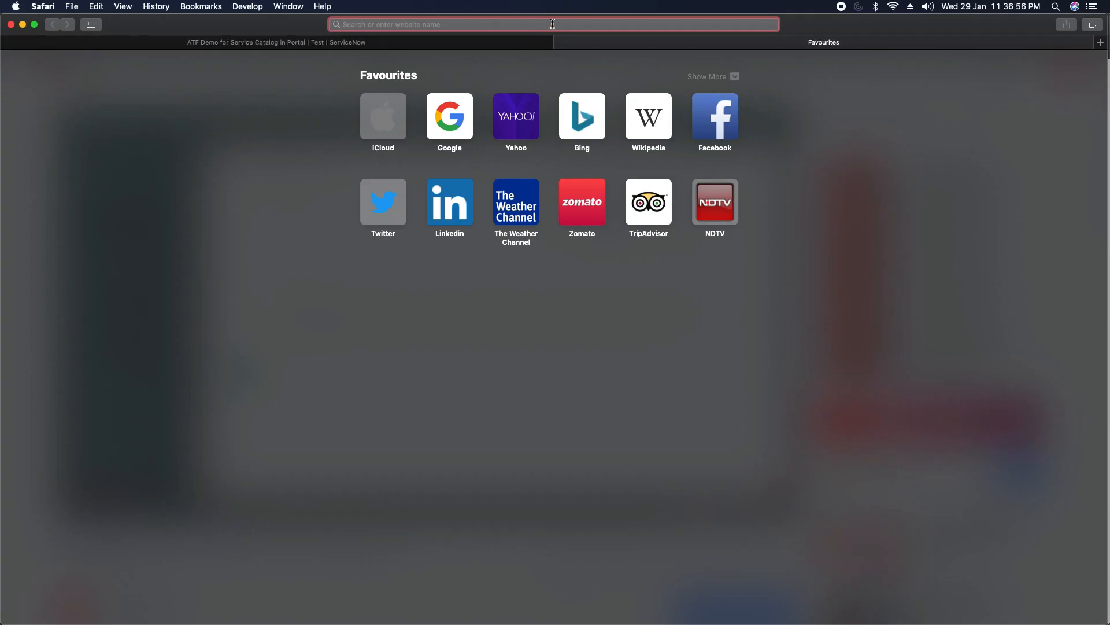
left_click(511, 45)
type("port")
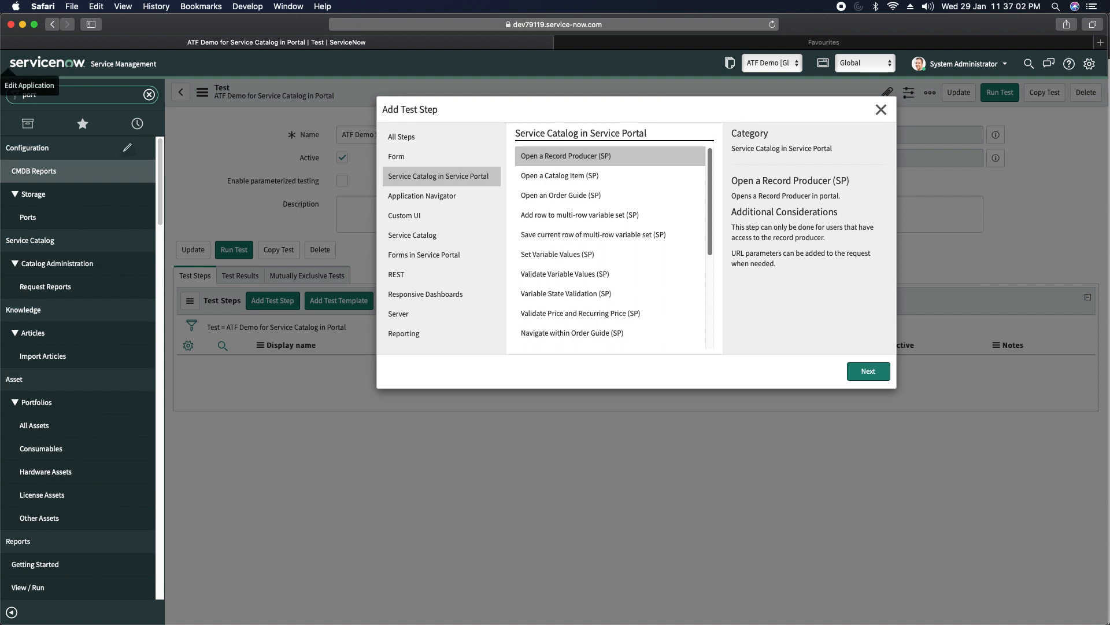
type("al")
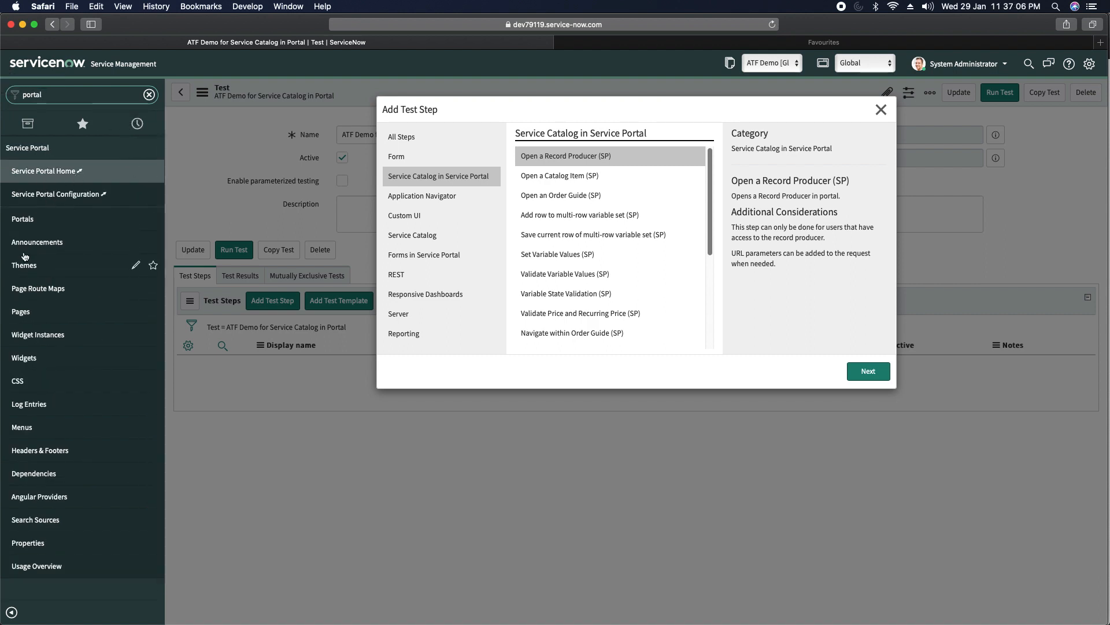
right_click(27, 222)
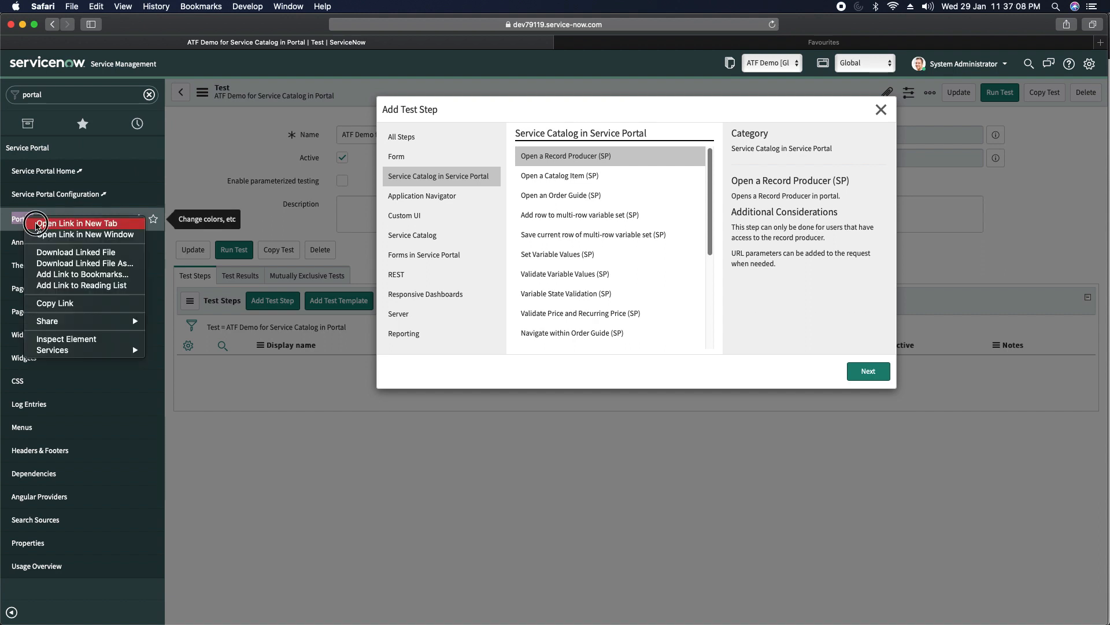
left_click(29, 224)
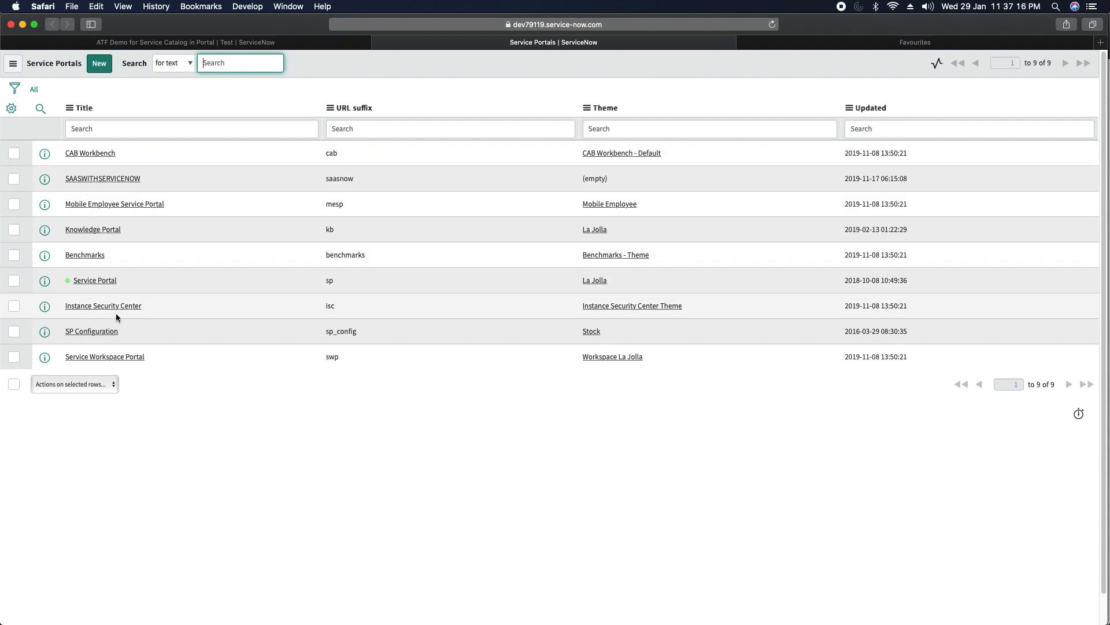
Launch the portal from the Service Portal record and close the empty Favourites page.
left_click(99, 281)
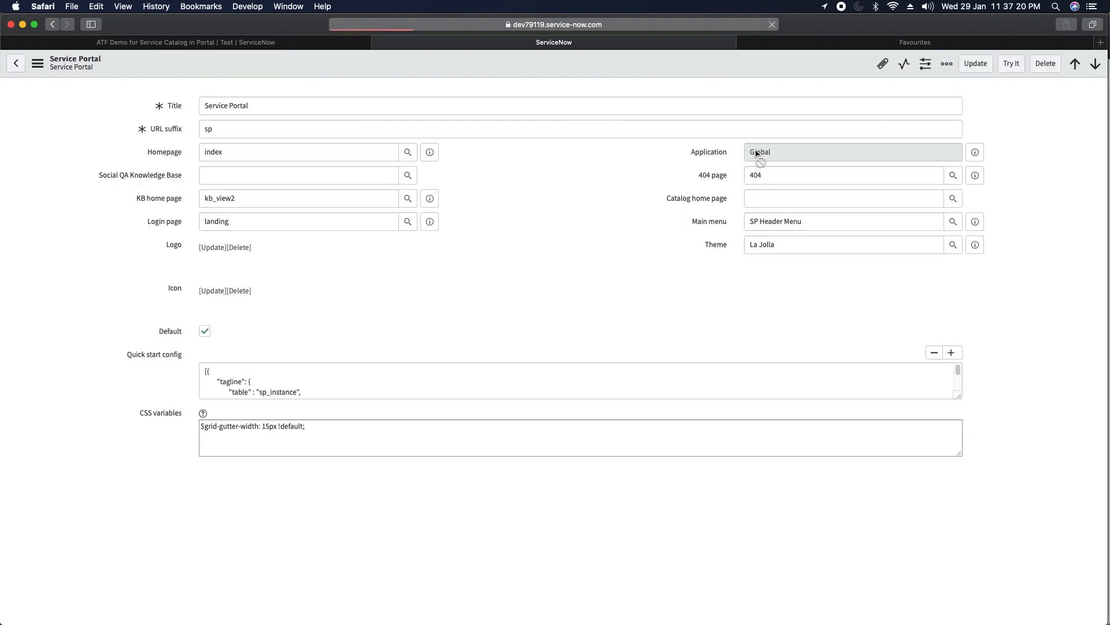
left_click(1010, 65)
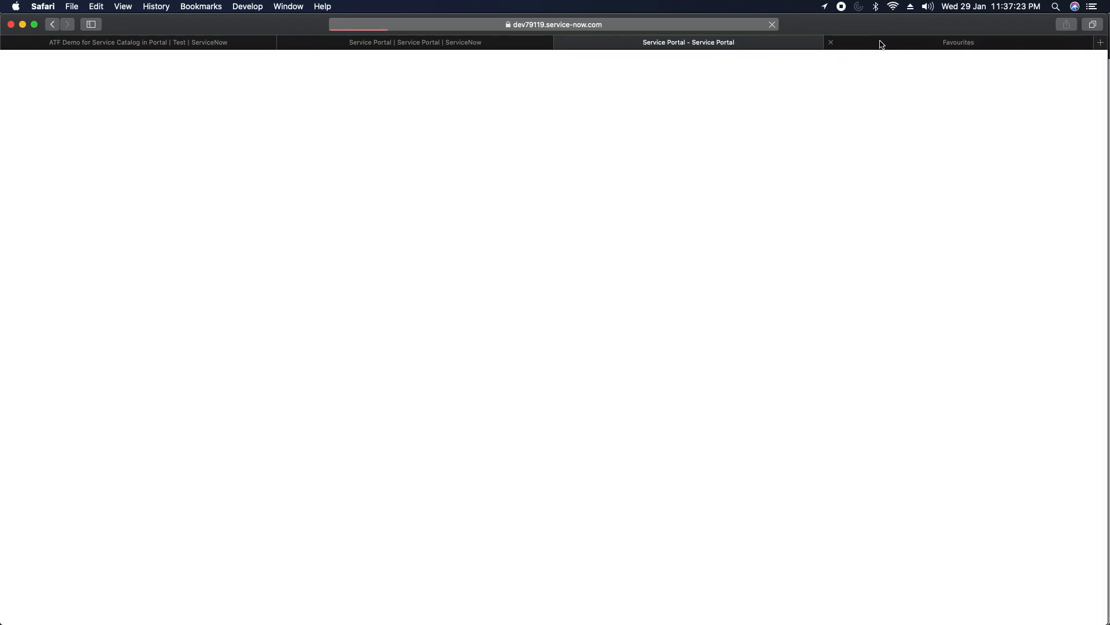
left_click(880, 42)
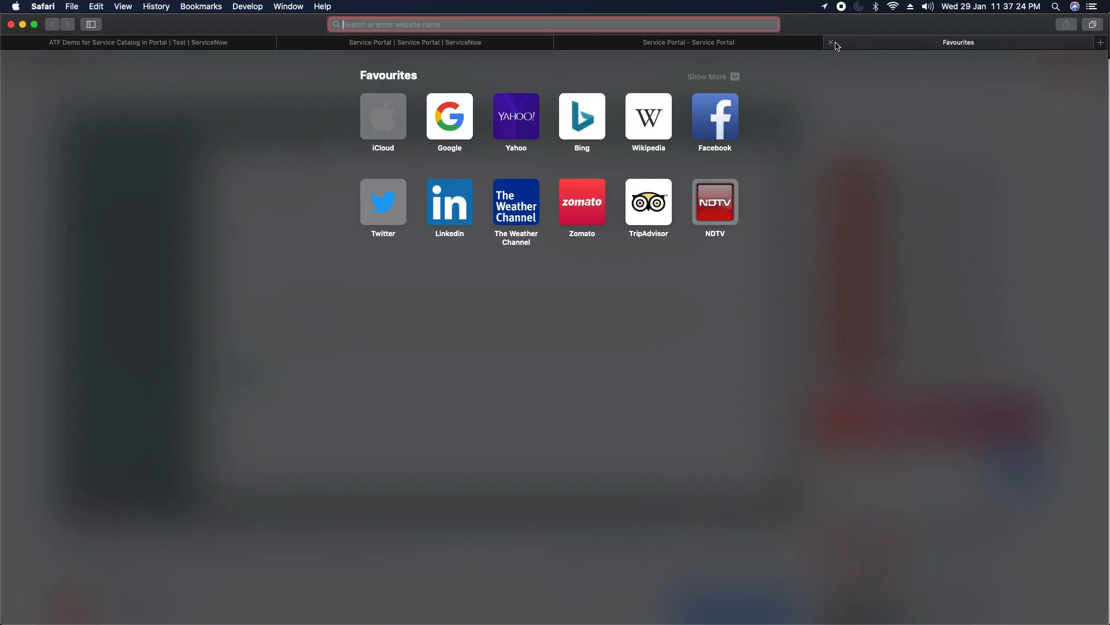
left_click(831, 42)
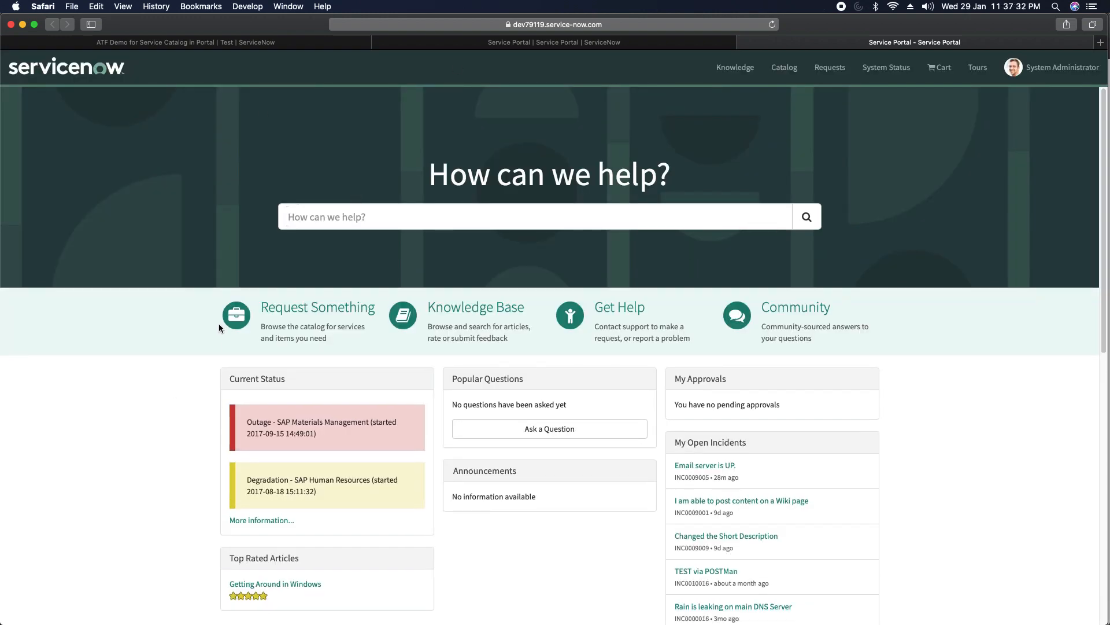
Browse the portal's Request Something catalog and open the Create Incident item under Can We Help You?
scroll(218, 324, "down", 4)
scroll(449, 304, "up", 3)
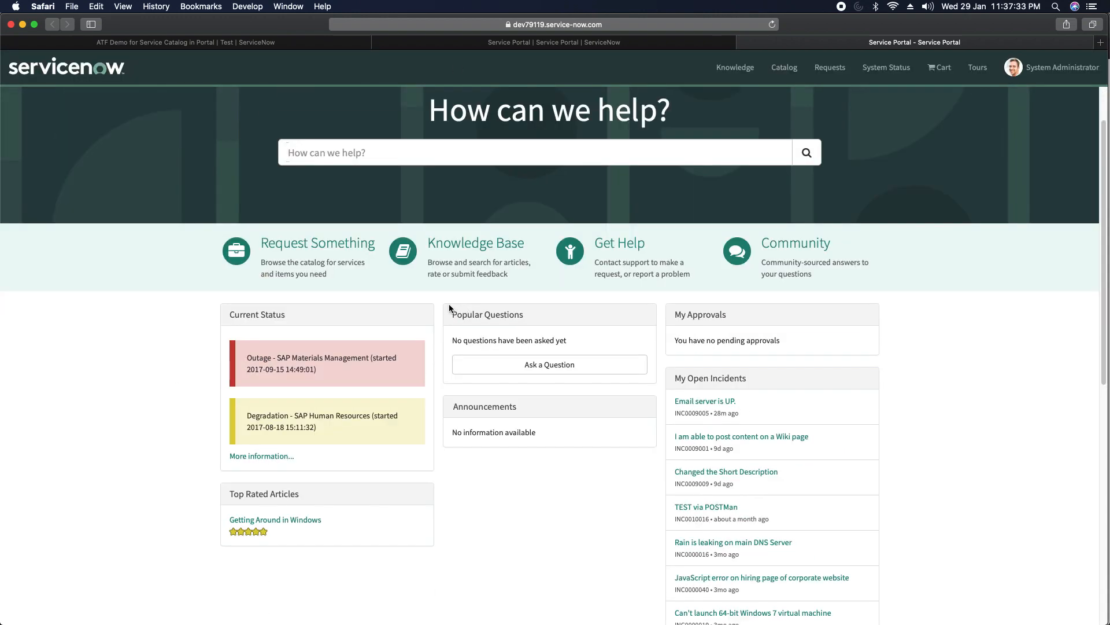
left_click(320, 256)
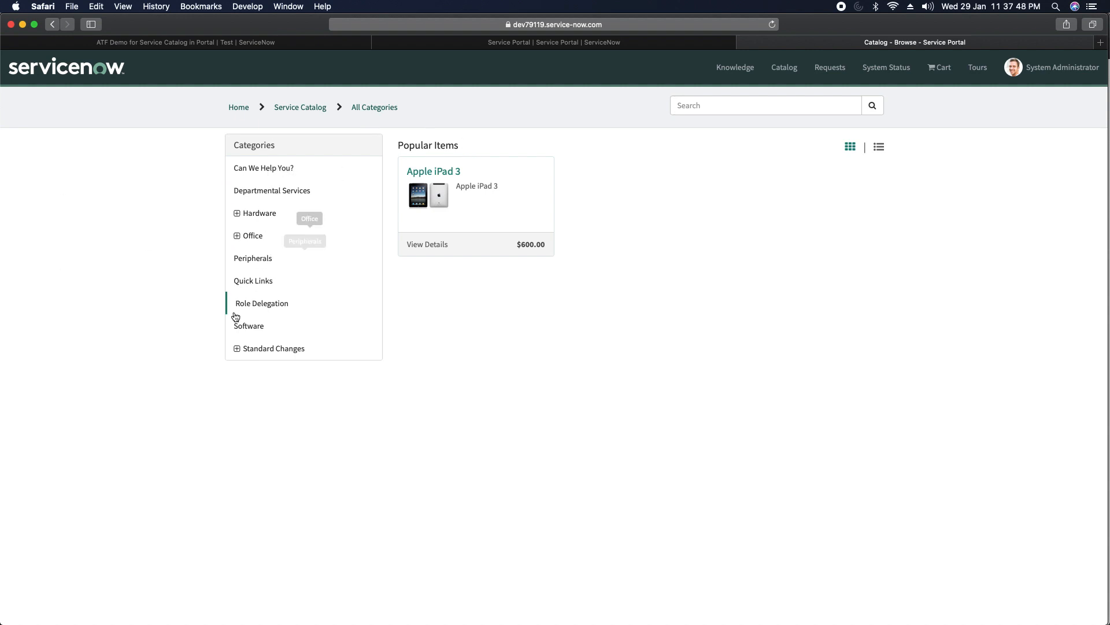
left_click(239, 348)
left_click(239, 348)
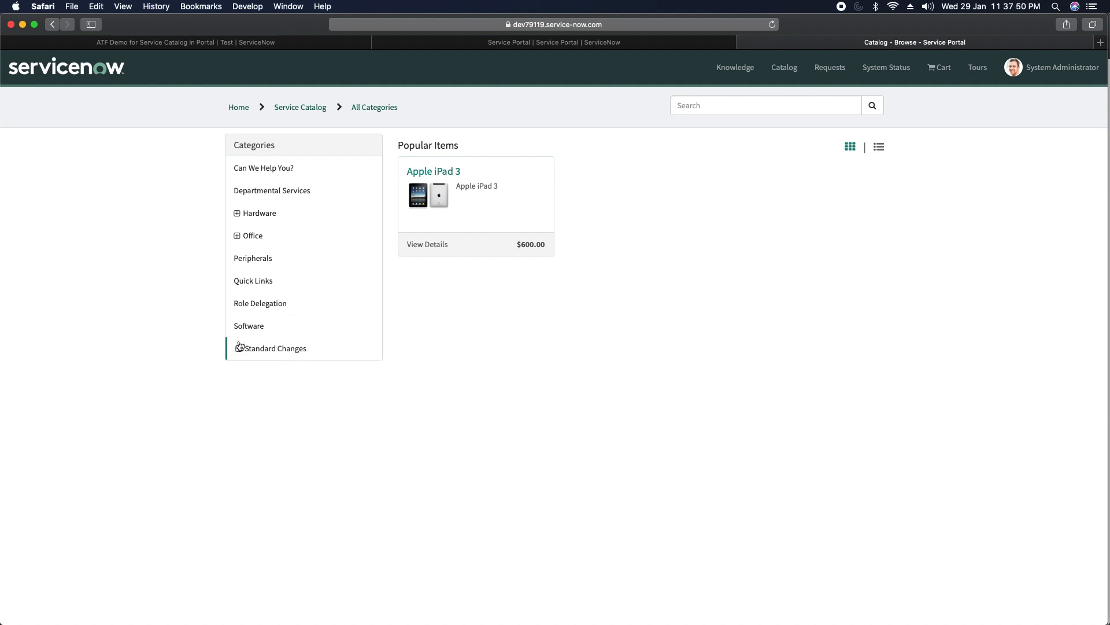
left_click(269, 168)
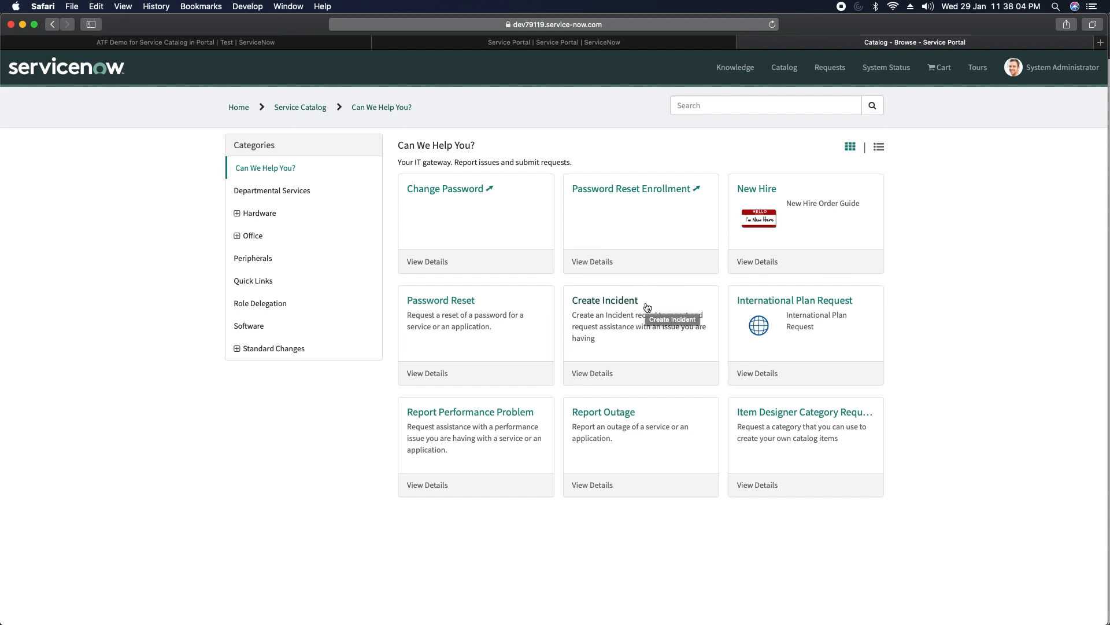
left_click(613, 314)
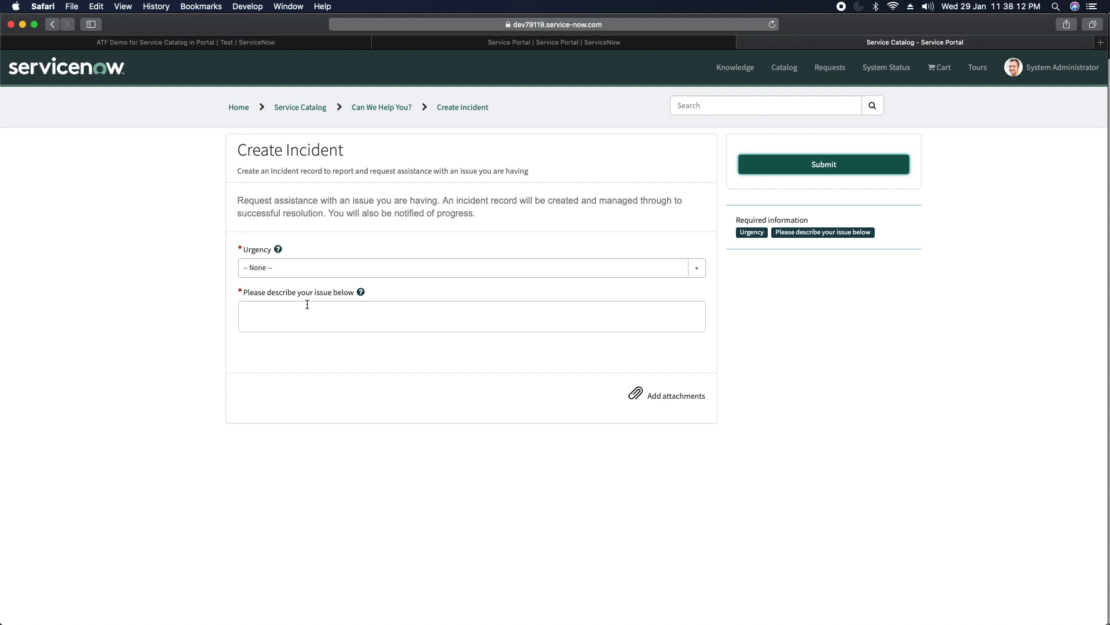
Return to the test record and choose Open a Record Producer (SP) as the test step to add.
left_click(285, 43)
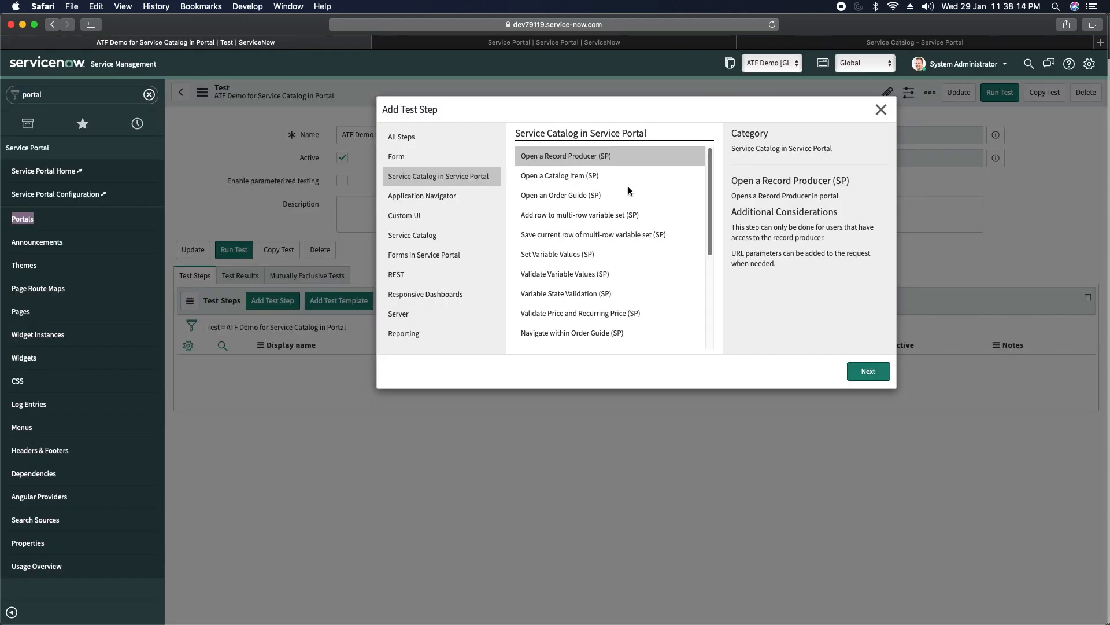
left_click(573, 157)
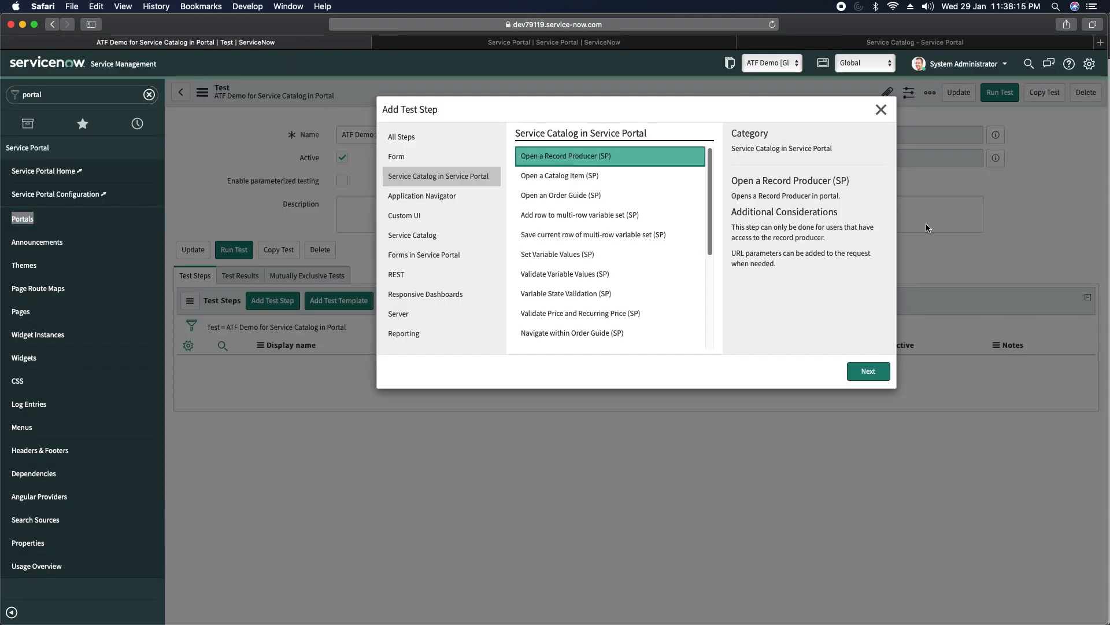
left_click(869, 377)
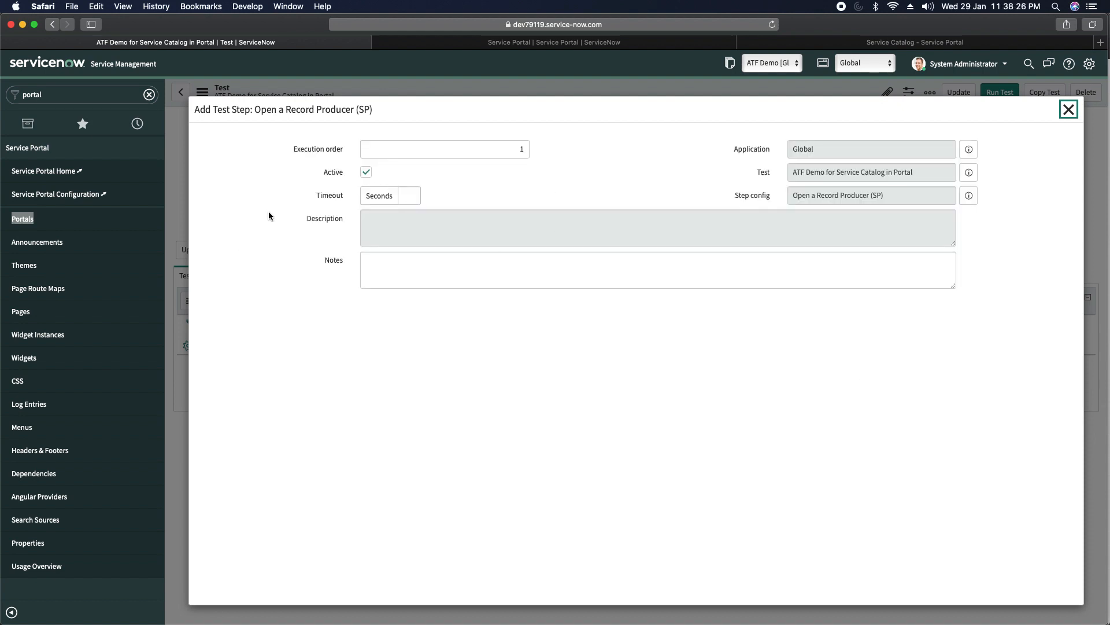
left_click(280, 281)
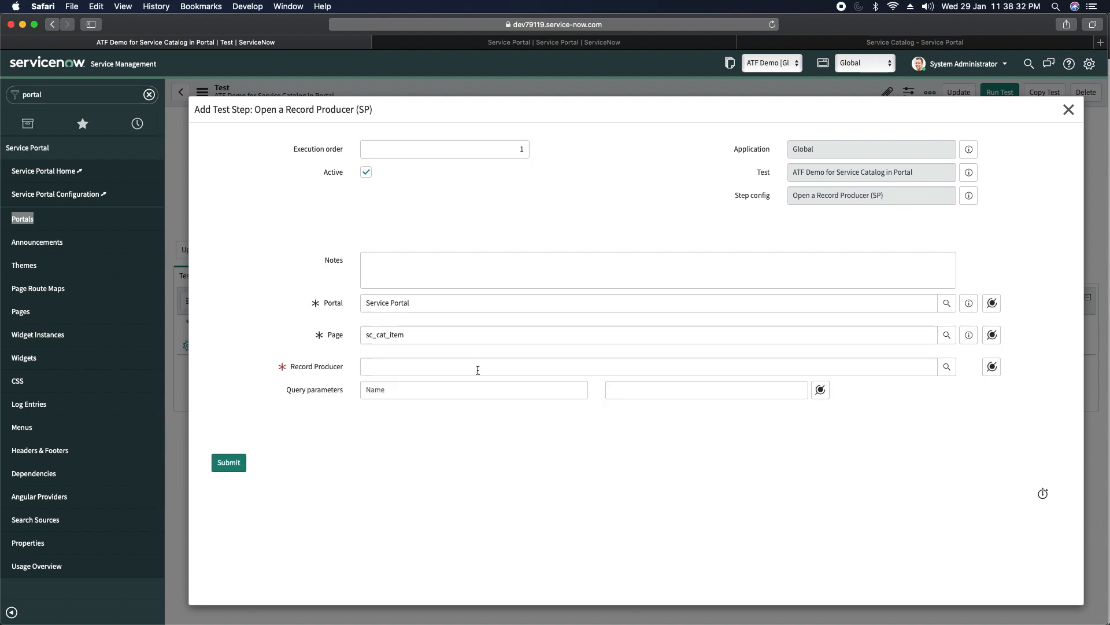
Set the test step's record producer to Create Incident and submit the step.
left_click(511, 368)
left_click(282, 315)
mouse_move(334, 305)
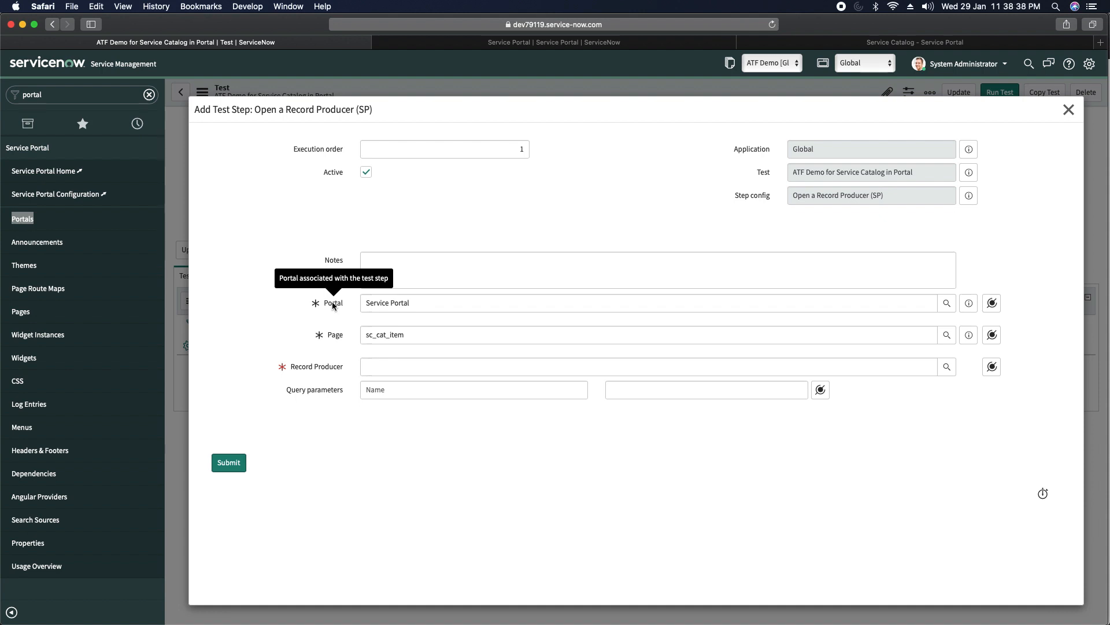
left_click(589, 366)
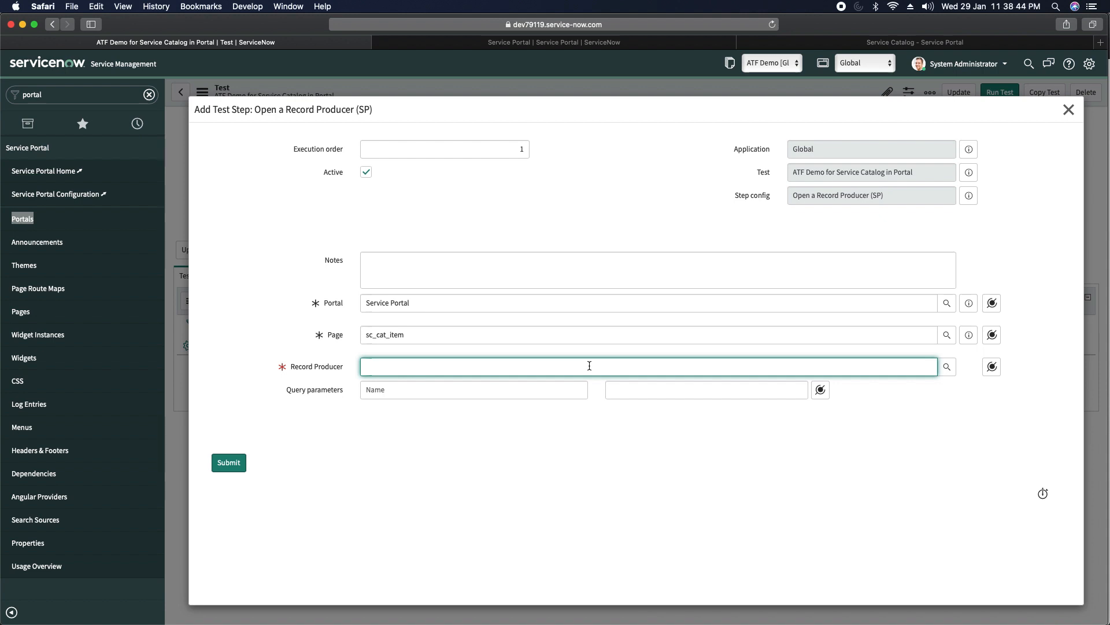
left_click(947, 366)
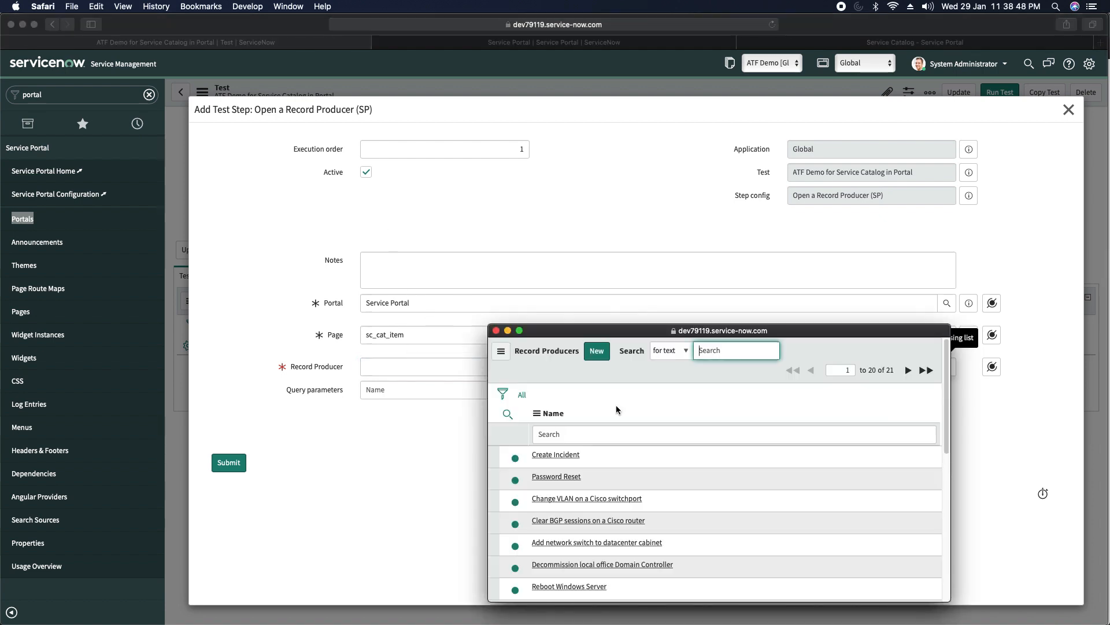
left_click(554, 456)
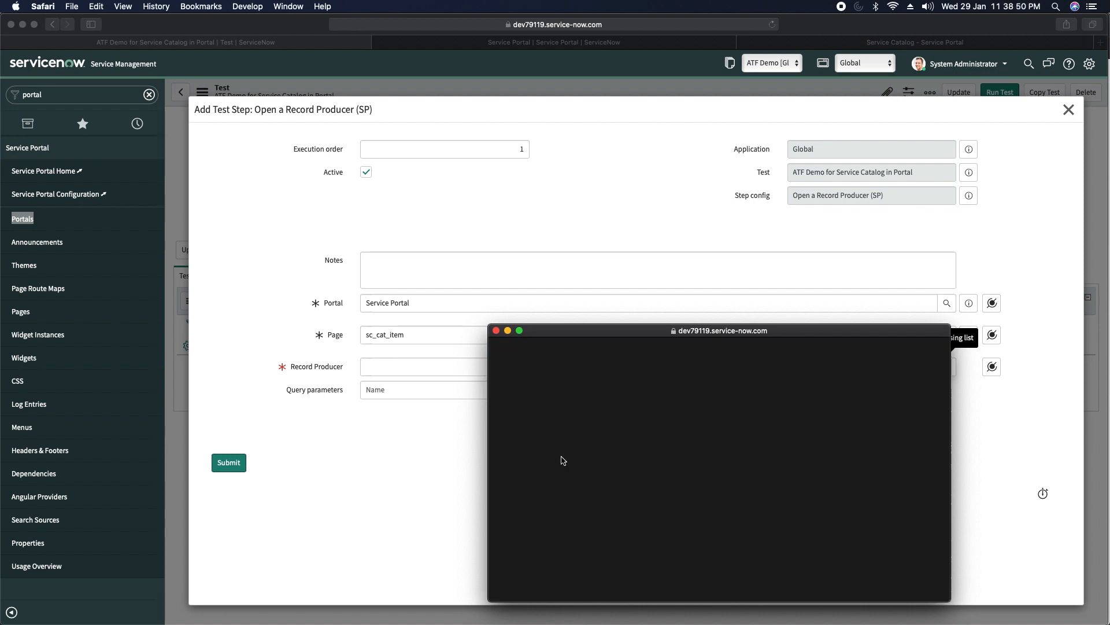
left_click(374, 447)
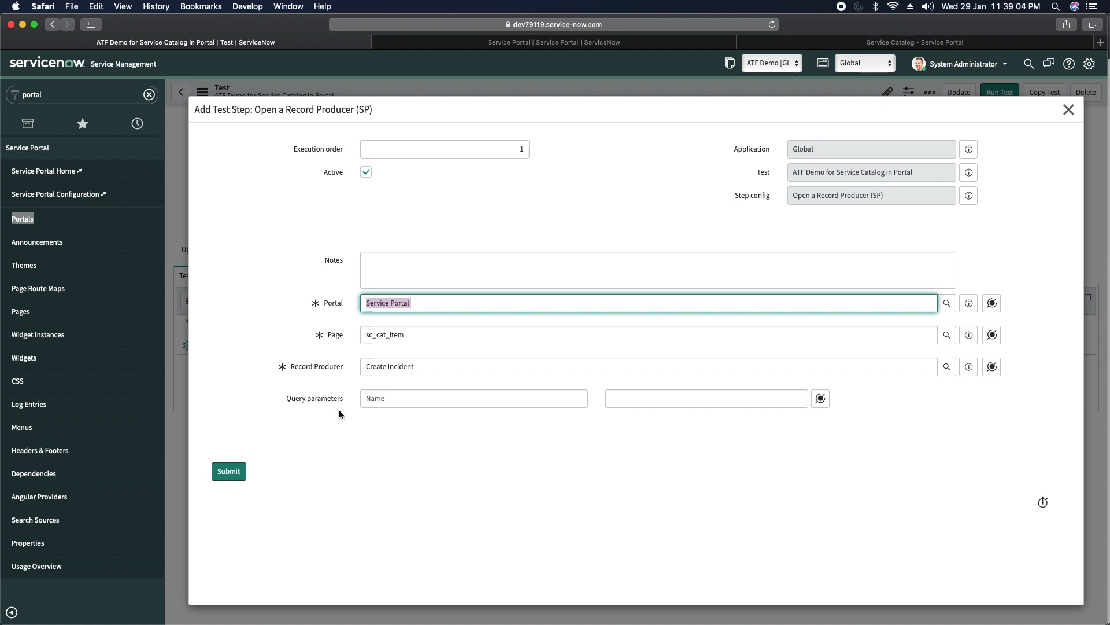
left_click(457, 426)
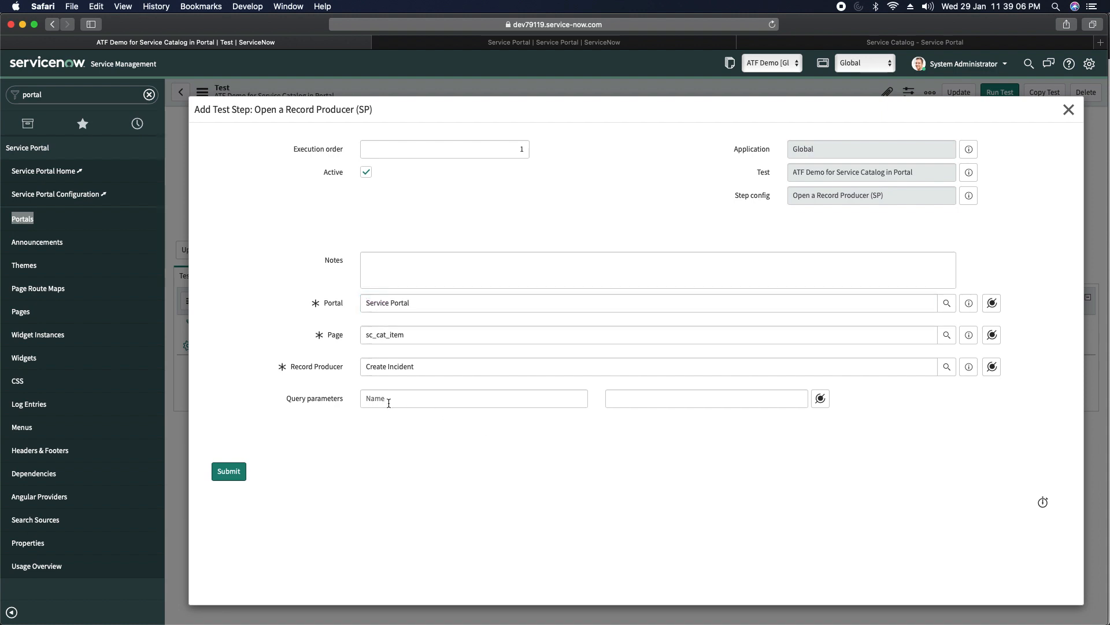
left_click(233, 474)
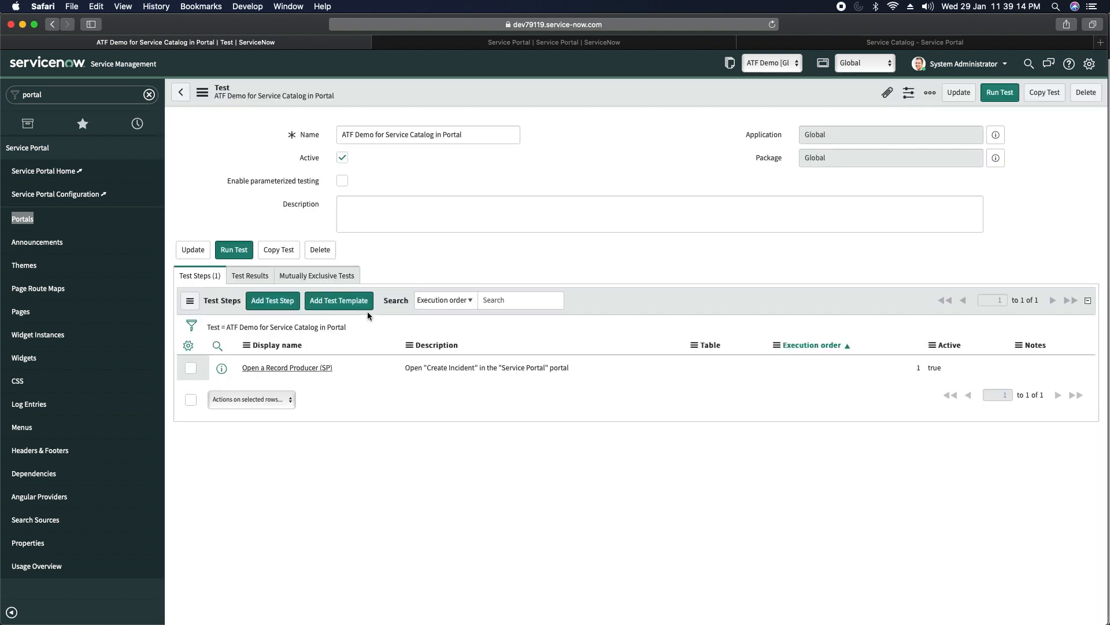
Run the ATF Demo for Service Catalog in Portal test in the client test runner.
left_click(236, 251)
left_click(778, 200)
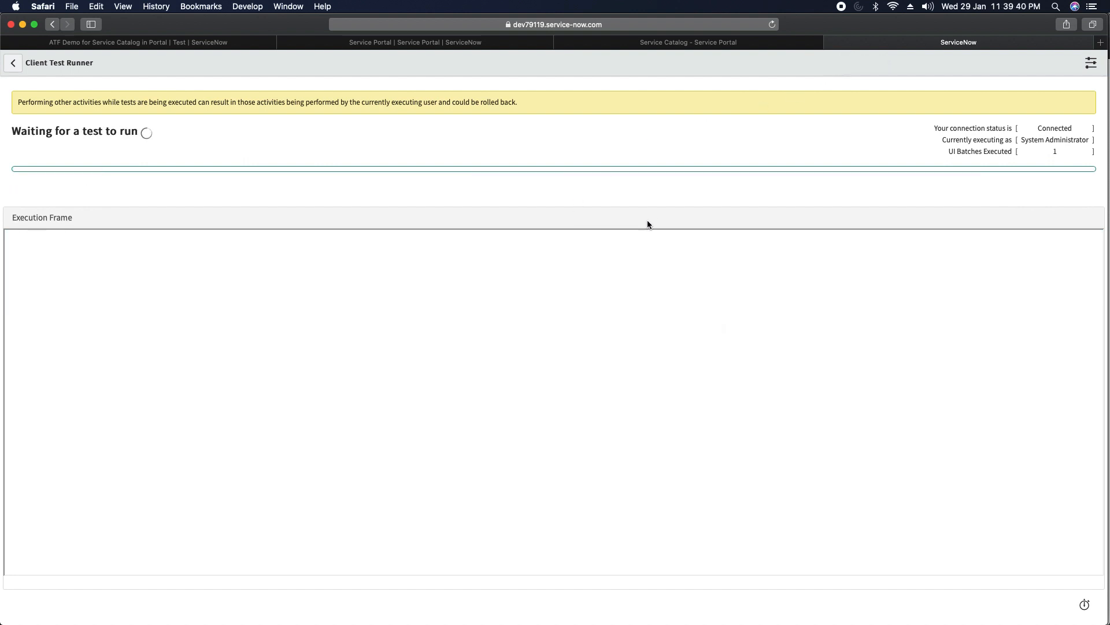
Check the Urgency and issue description fields on the portal's Create Incident form.
left_click(671, 43)
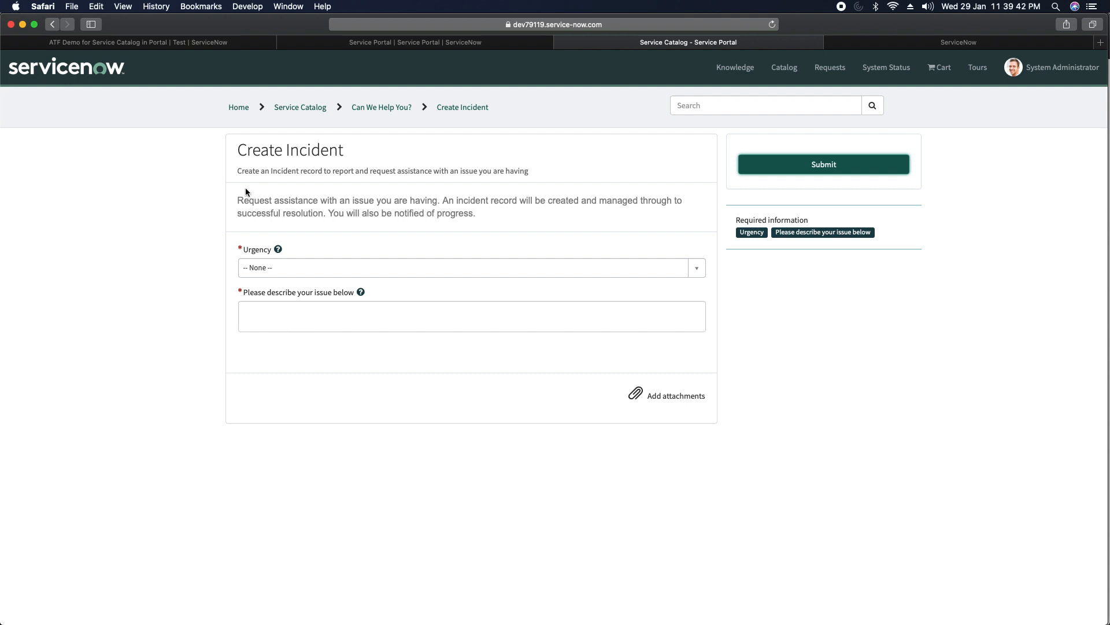
left_click(291, 268)
left_click(162, 311)
left_click(286, 313)
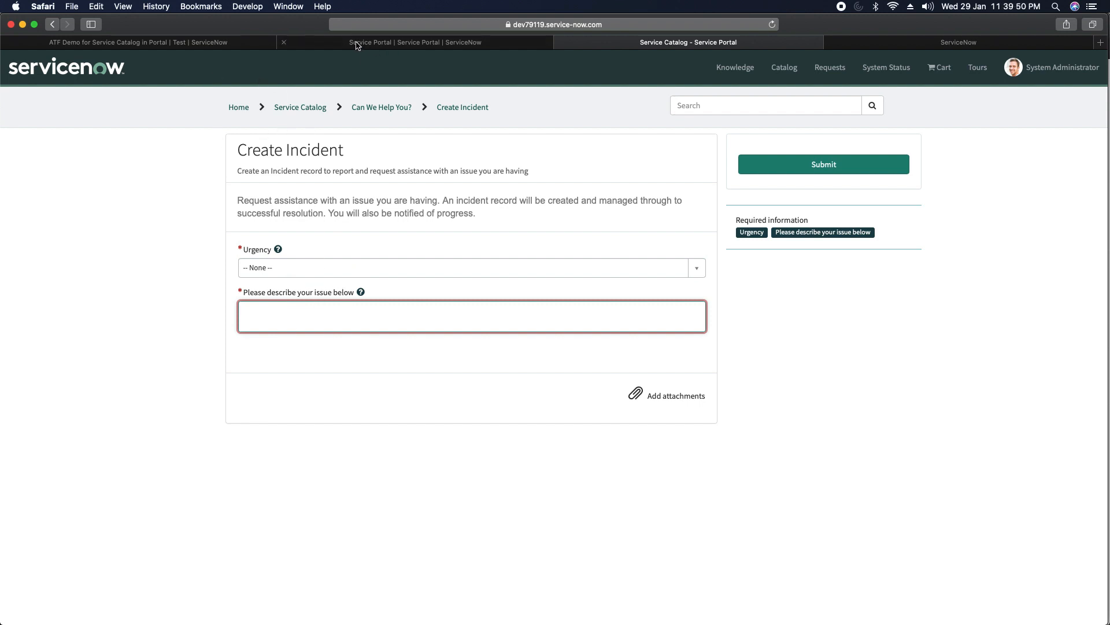
Open the result record of the test run, then return to its test record.
left_click(176, 42)
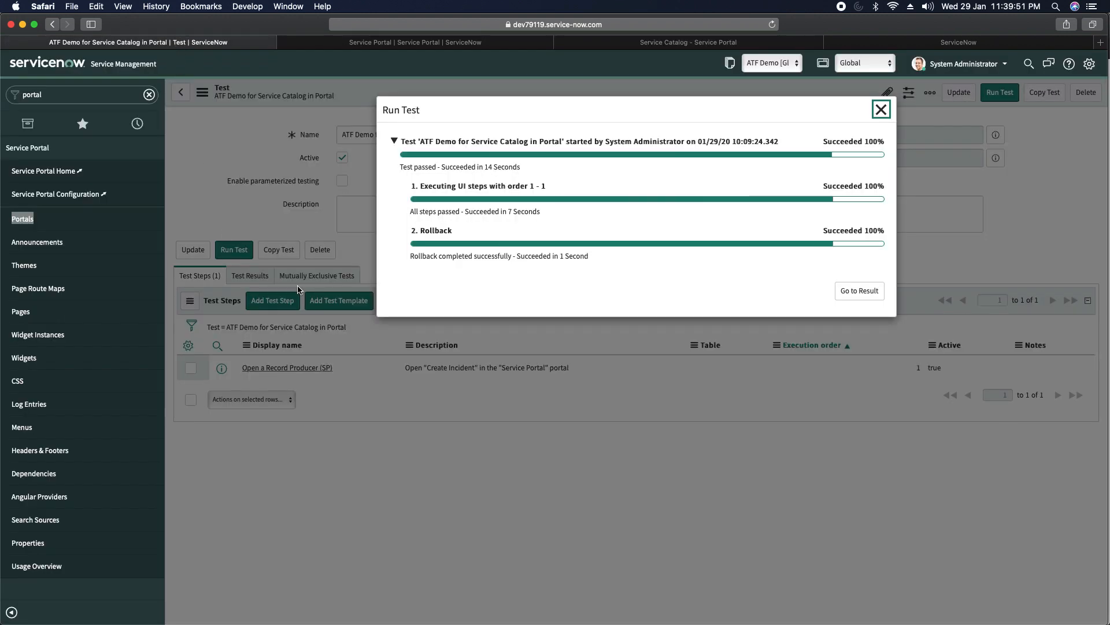
left_click(866, 295)
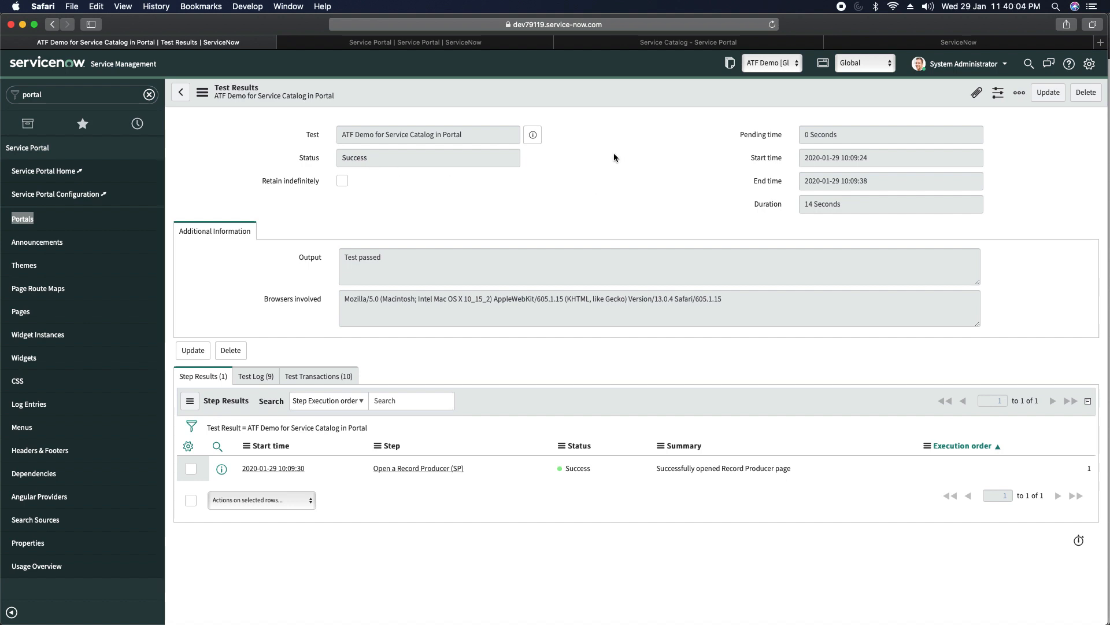
left_click(532, 134)
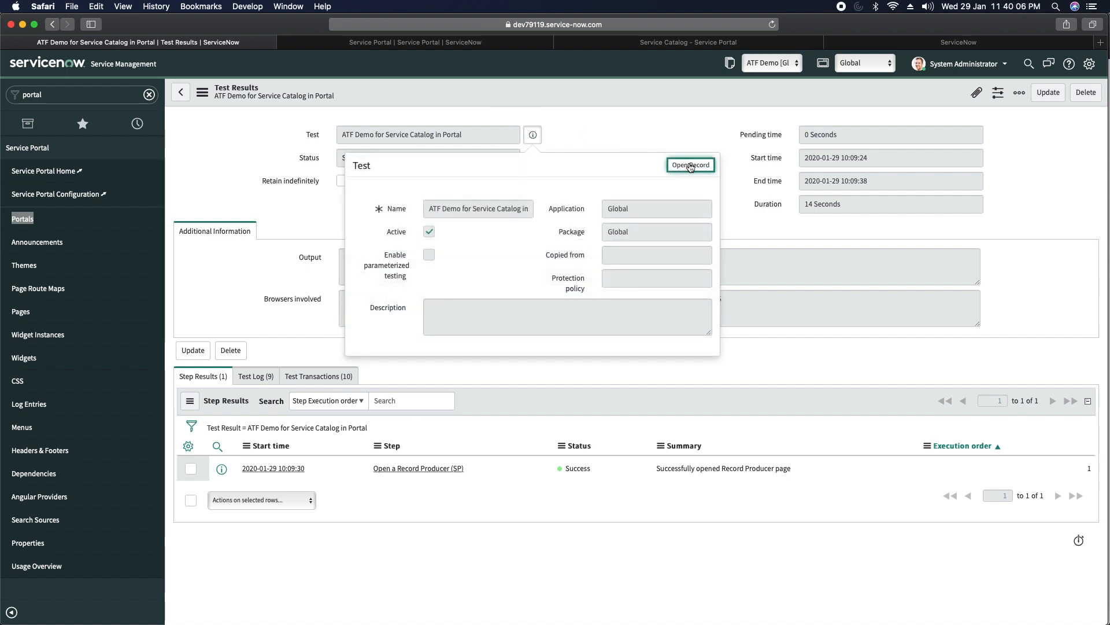
left_click(690, 165)
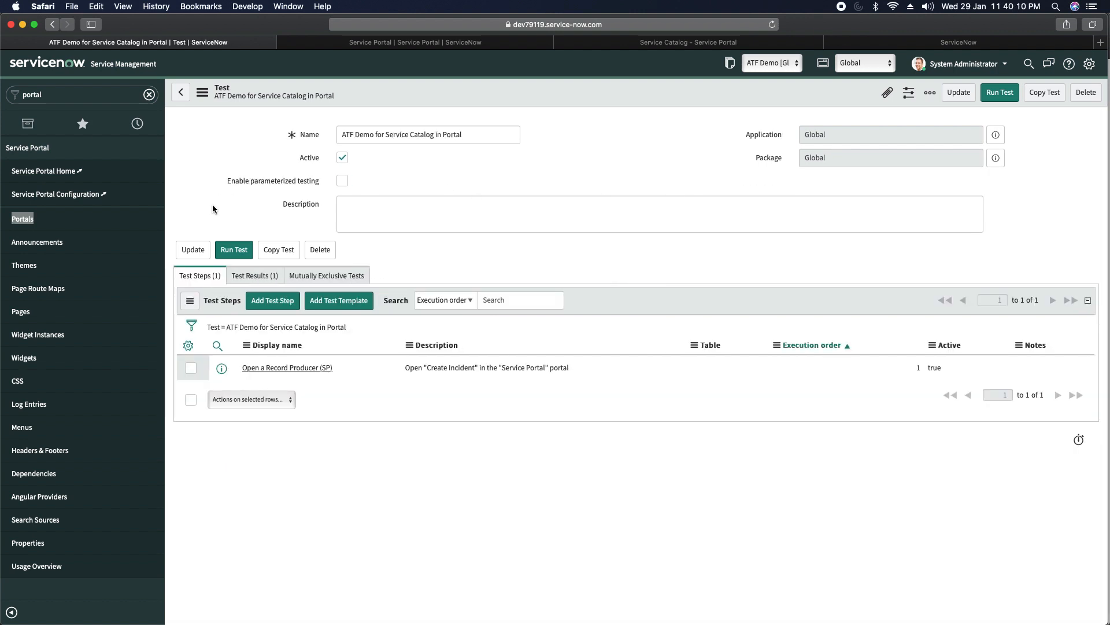
Choose Variable State Validation (SP) as the test step to add after the Open a Record Producer step.
left_click(272, 302)
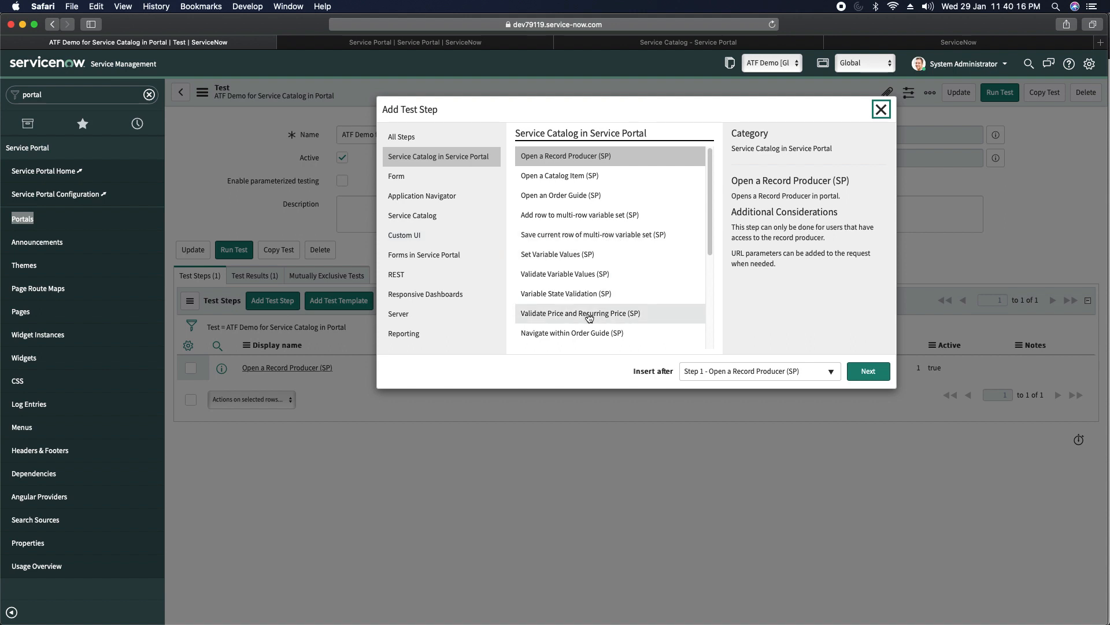
left_click(590, 278)
left_click(567, 299)
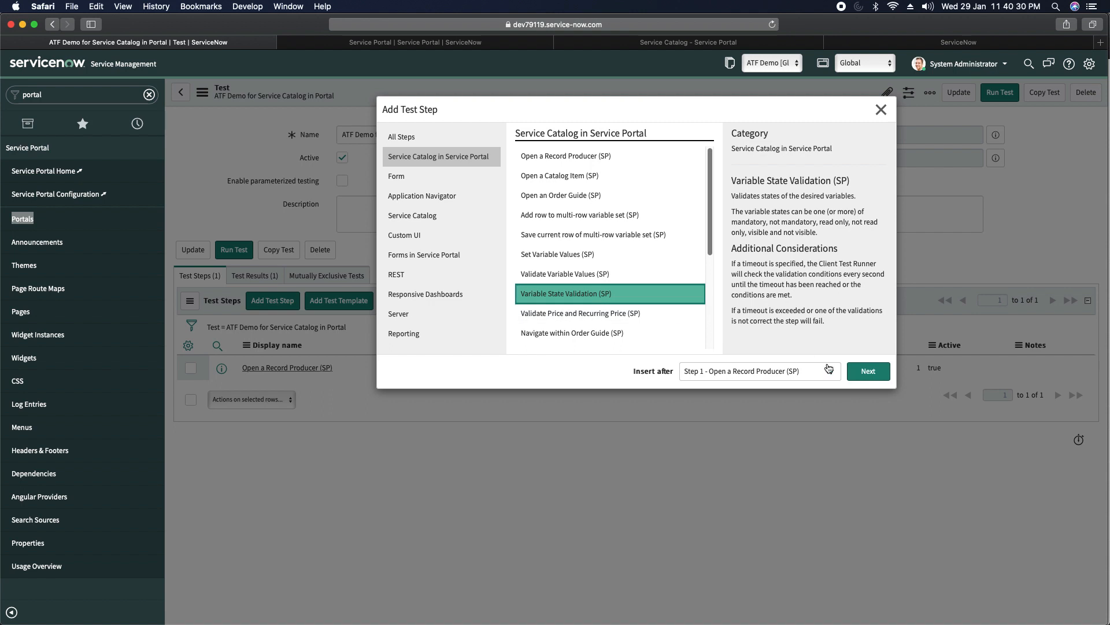
left_click(870, 373)
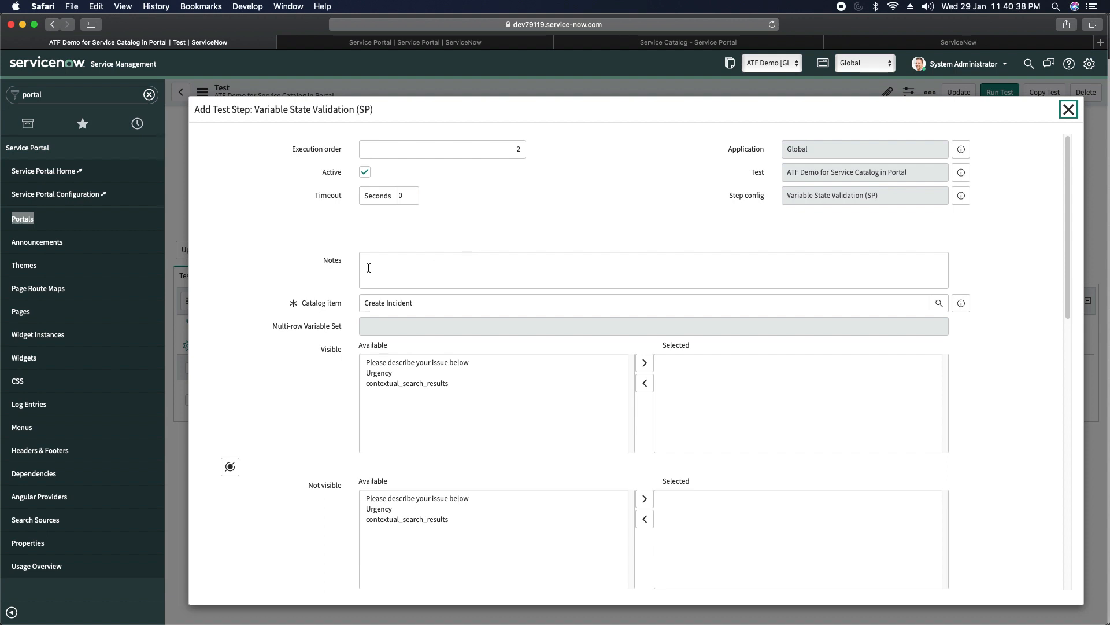
Set Urgency and Please describe your issue below as the variables validated as visible.
scroll(462, 349, "down", 3)
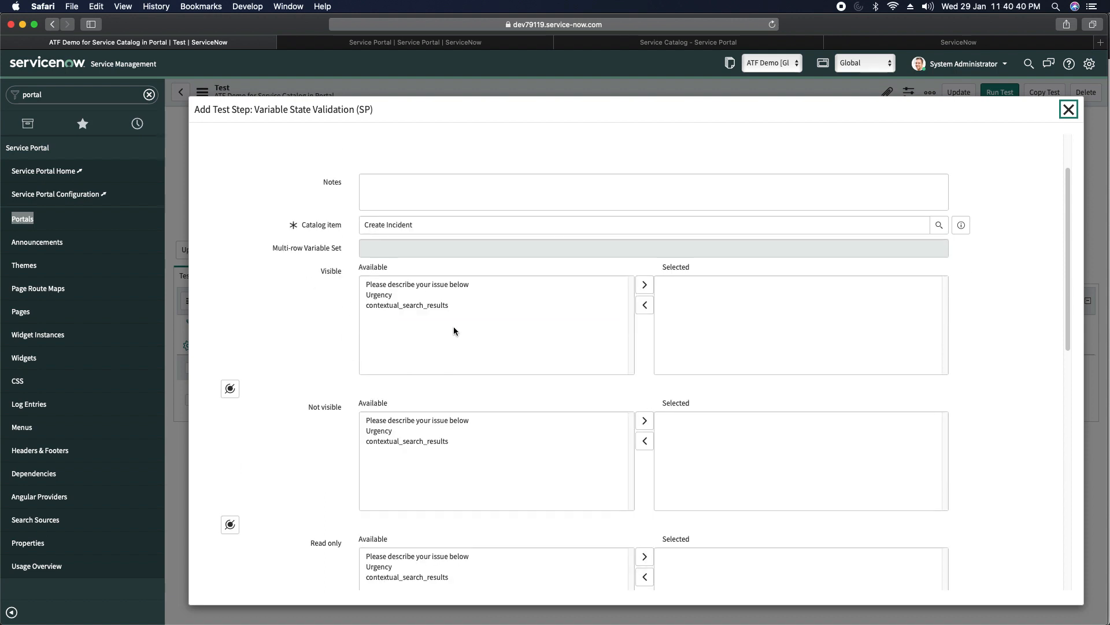
double_click(383, 295)
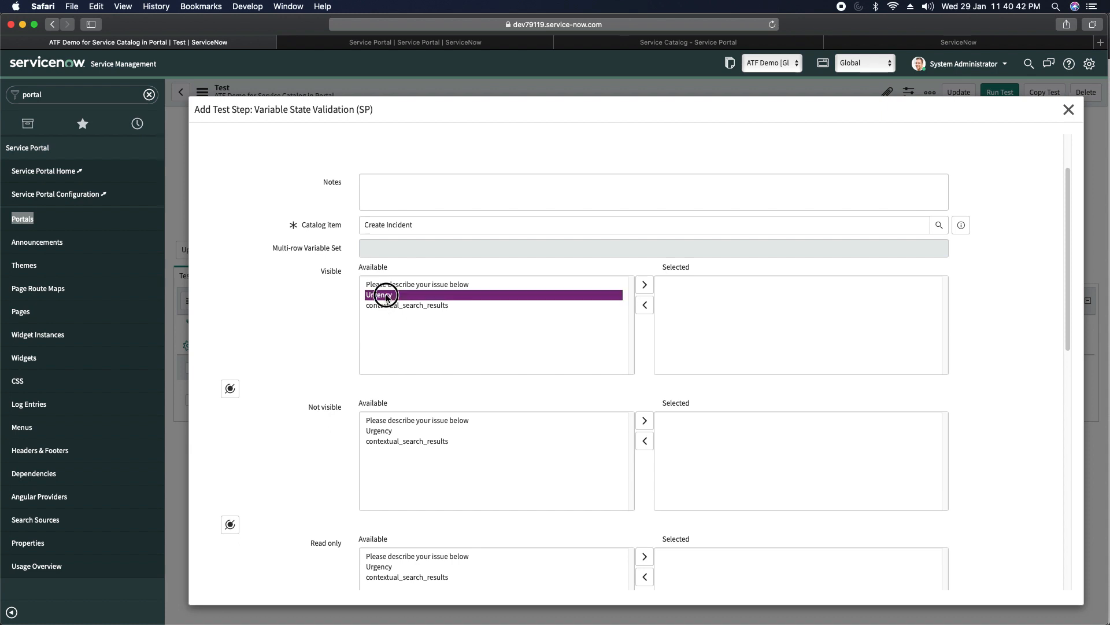
double_click(439, 284)
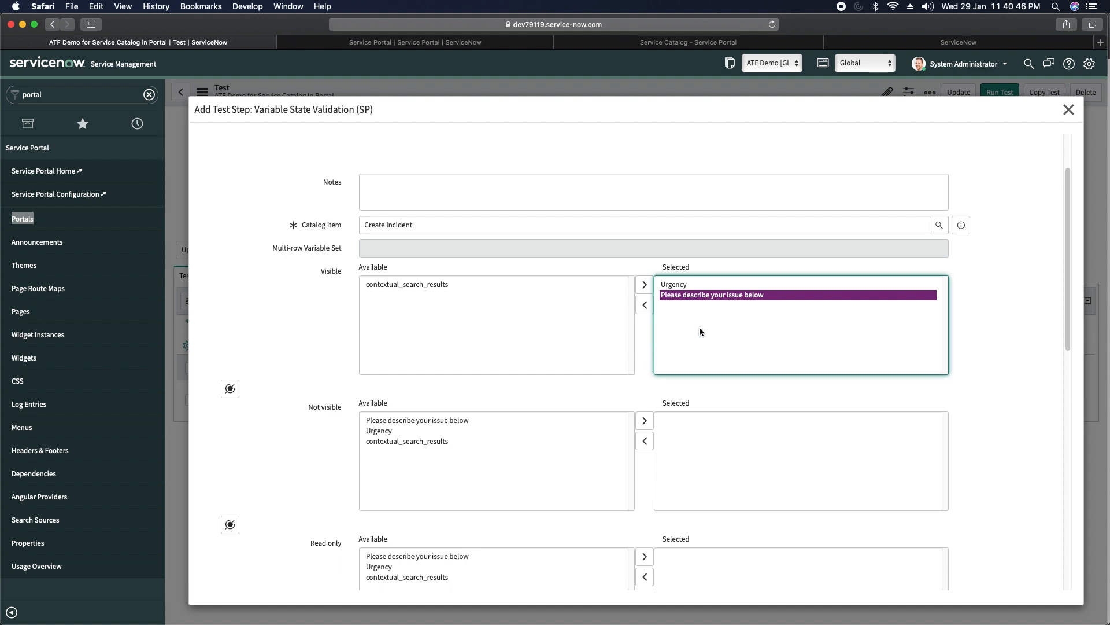
Compare with the portal's Create Incident form and set Please describe your issue below and Urgency as the variables validated as mandatory.
scroll(328, 370, "down", 5)
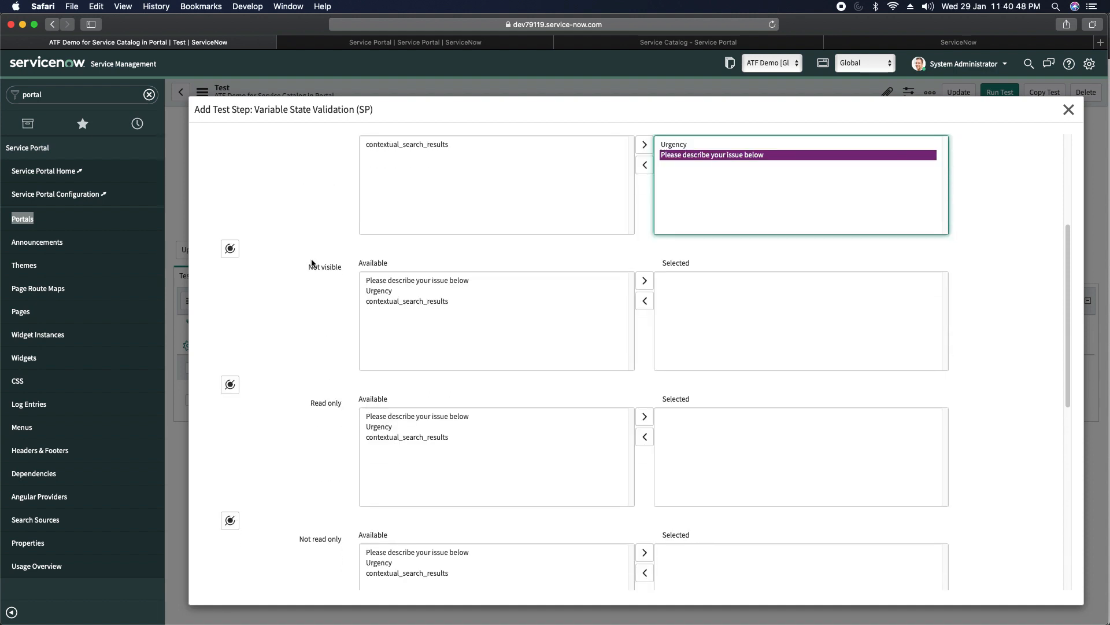
scroll(324, 337, "down", 3)
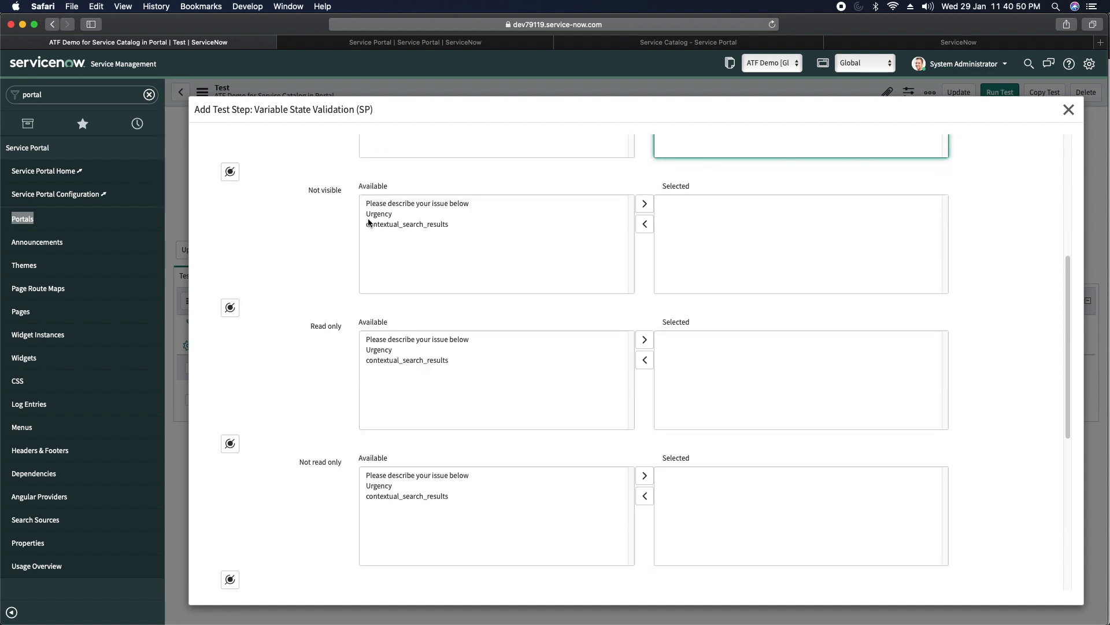
scroll(316, 345, "down", 2)
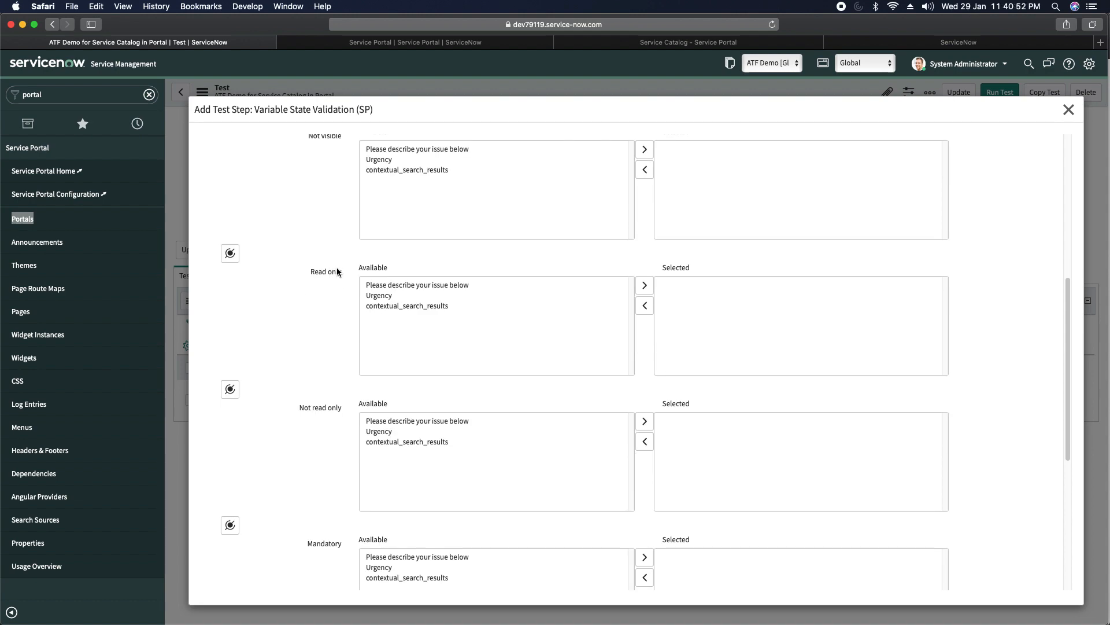
left_click(678, 47)
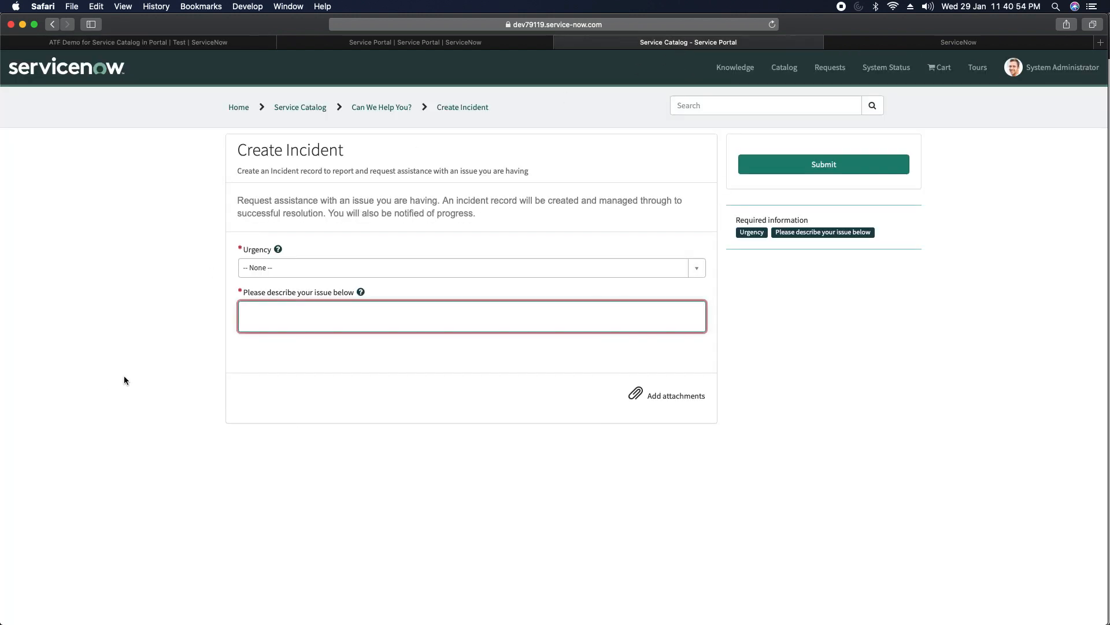
left_click(186, 42)
scroll(315, 322, "down", 10)
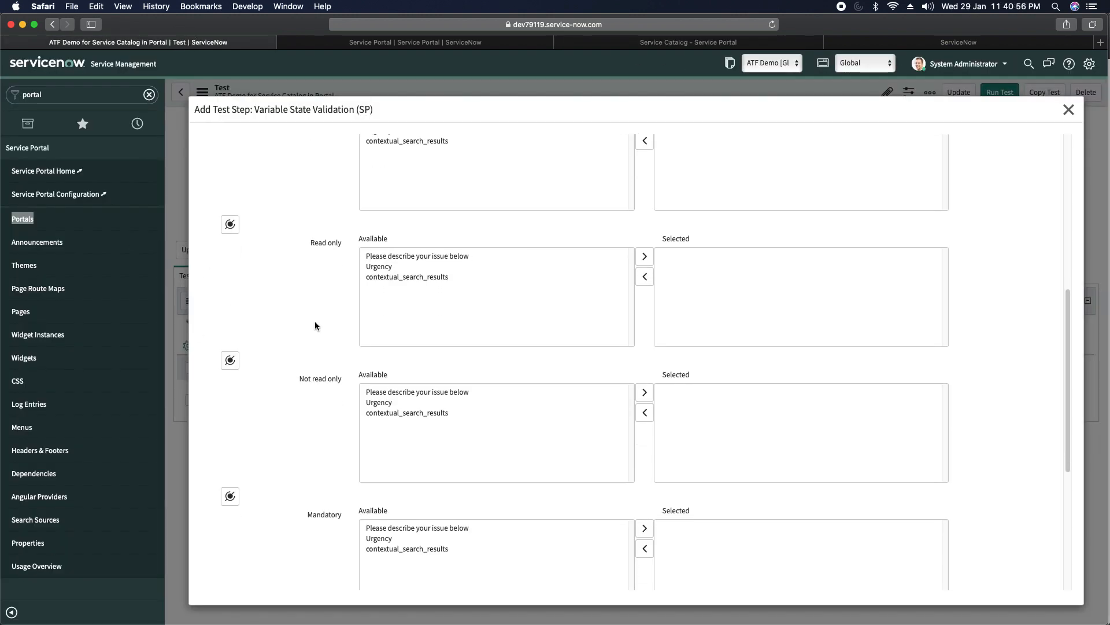
left_click(428, 244)
double_click(428, 244)
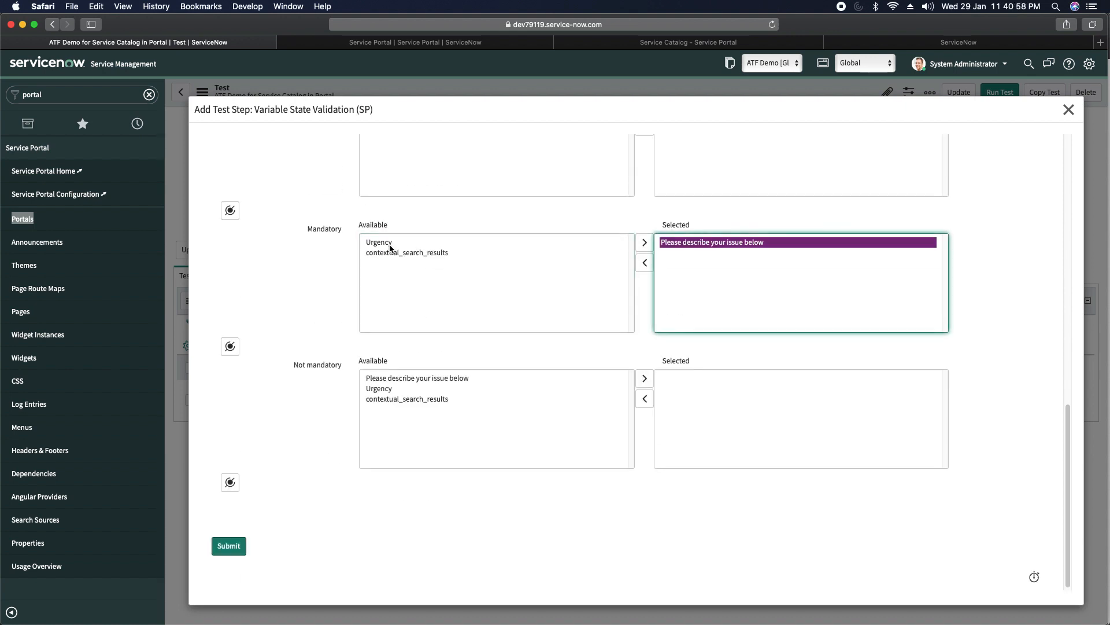
double_click(394, 243)
Set Urgency and Please describe your issue below as the variables validated as not read only.
scroll(299, 314, "up", 4)
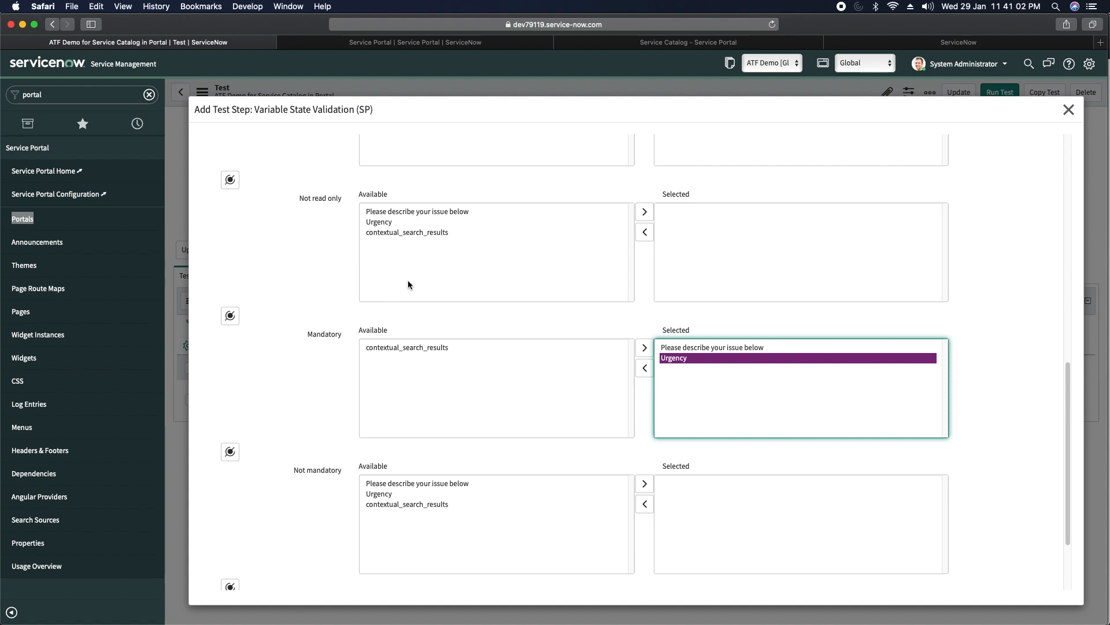
double_click(393, 223)
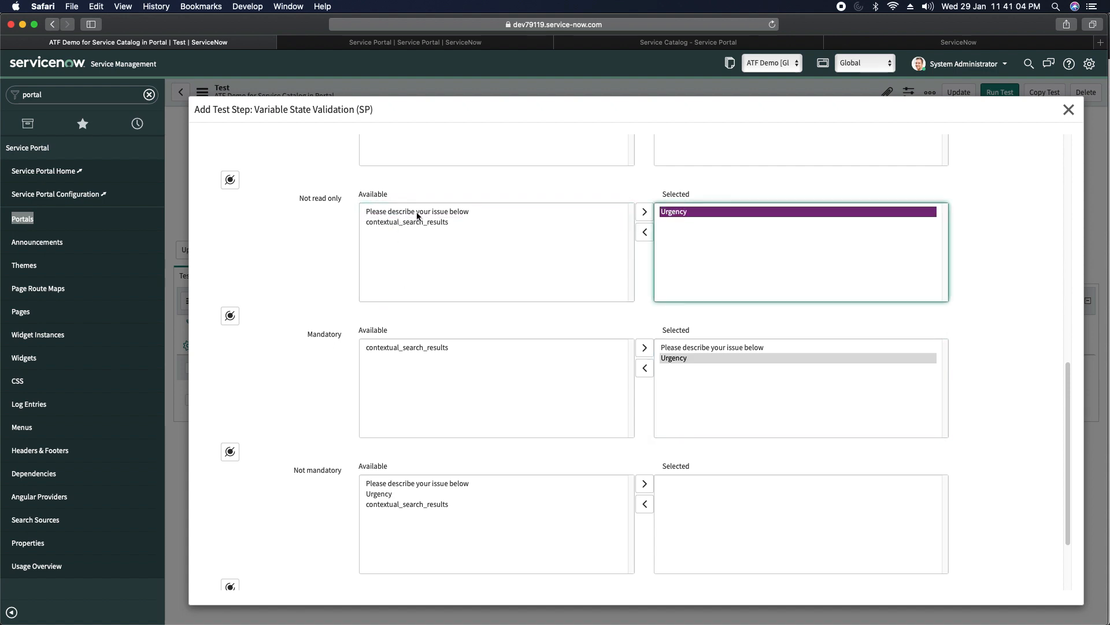
double_click(439, 212)
Review all the variable state selections for Create Incident and submit the validation step.
scroll(308, 295, "up", 8)
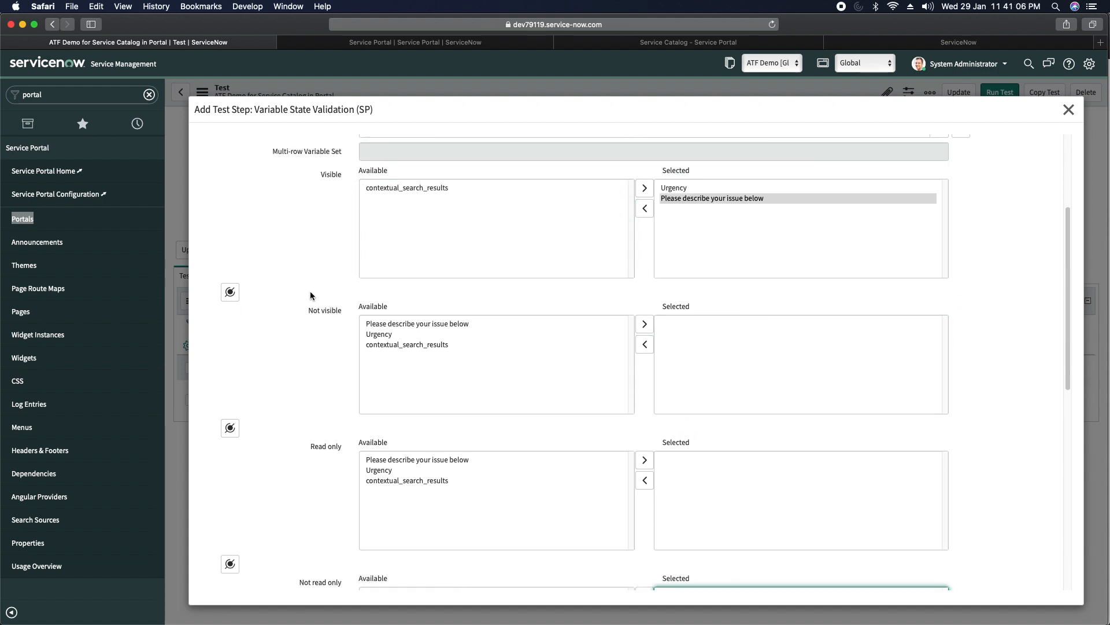
scroll(310, 295, "down", 2)
scroll(310, 290, "up", 4)
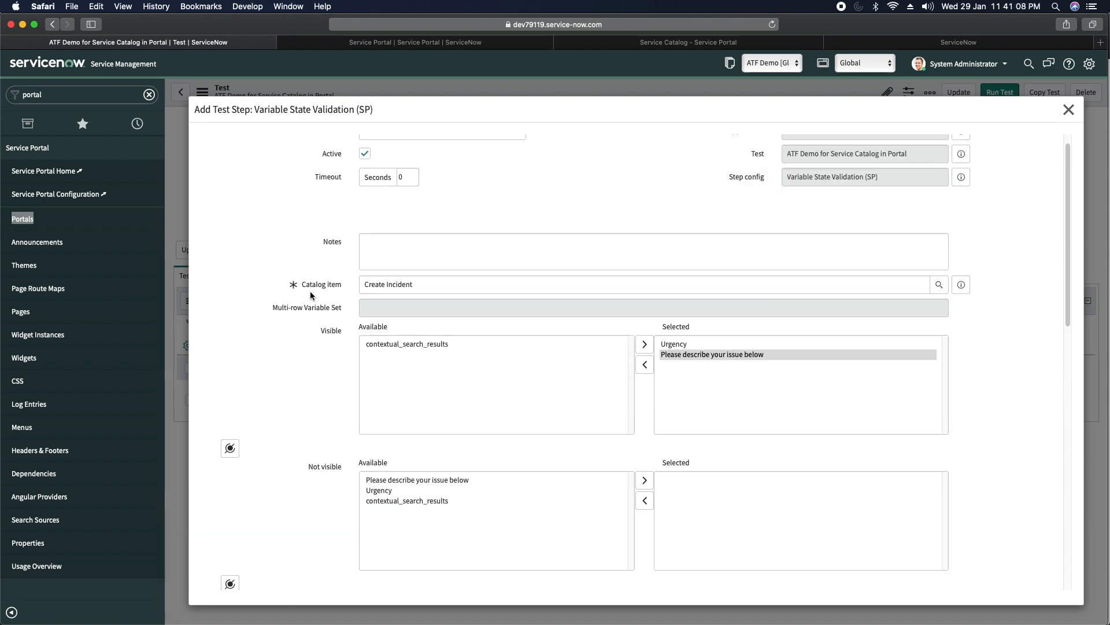
scroll(312, 291, "down", 9)
scroll(311, 295, "down", 3)
scroll(316, 295, "up", 10)
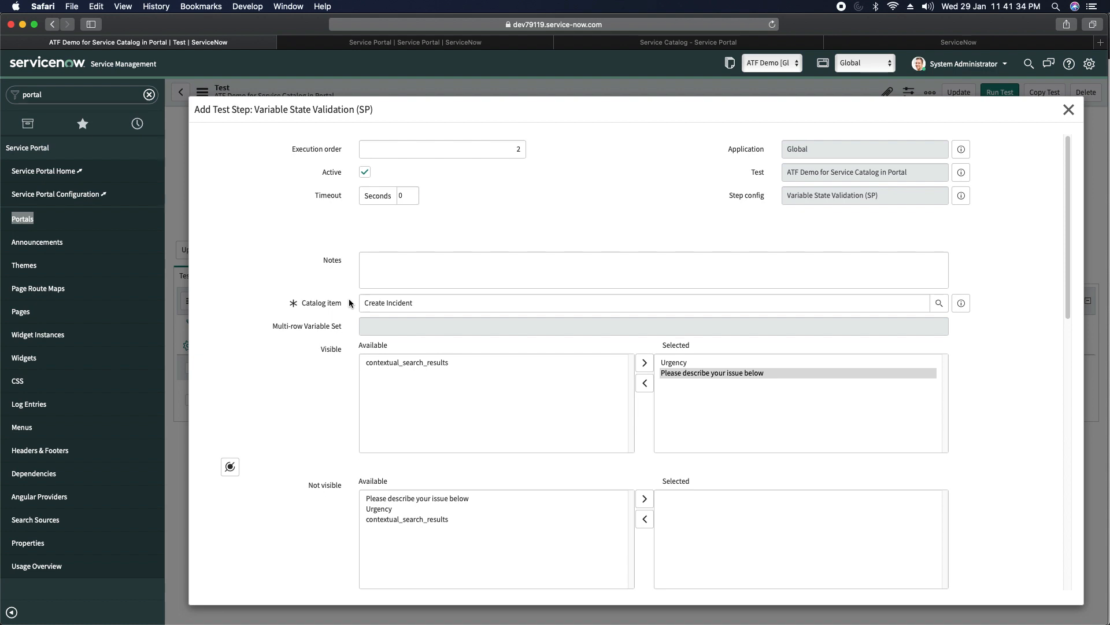
scroll(339, 374, "down", 10)
left_click(228, 543)
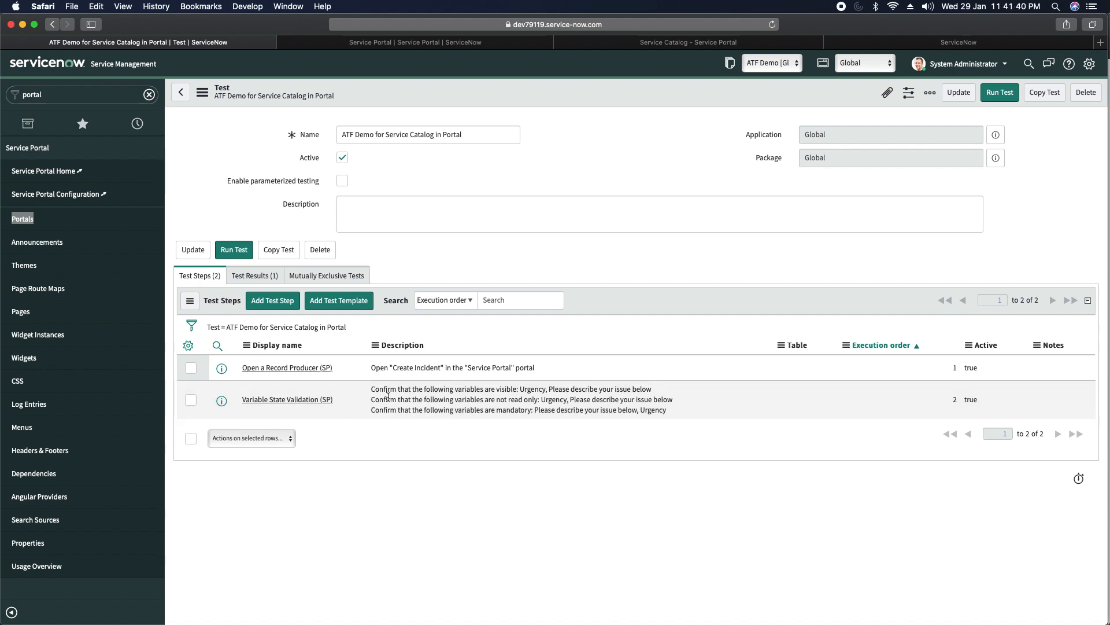
Choose Set Variable Values (SP) as the test step to add after the Variable State Validation step.
left_click(279, 307)
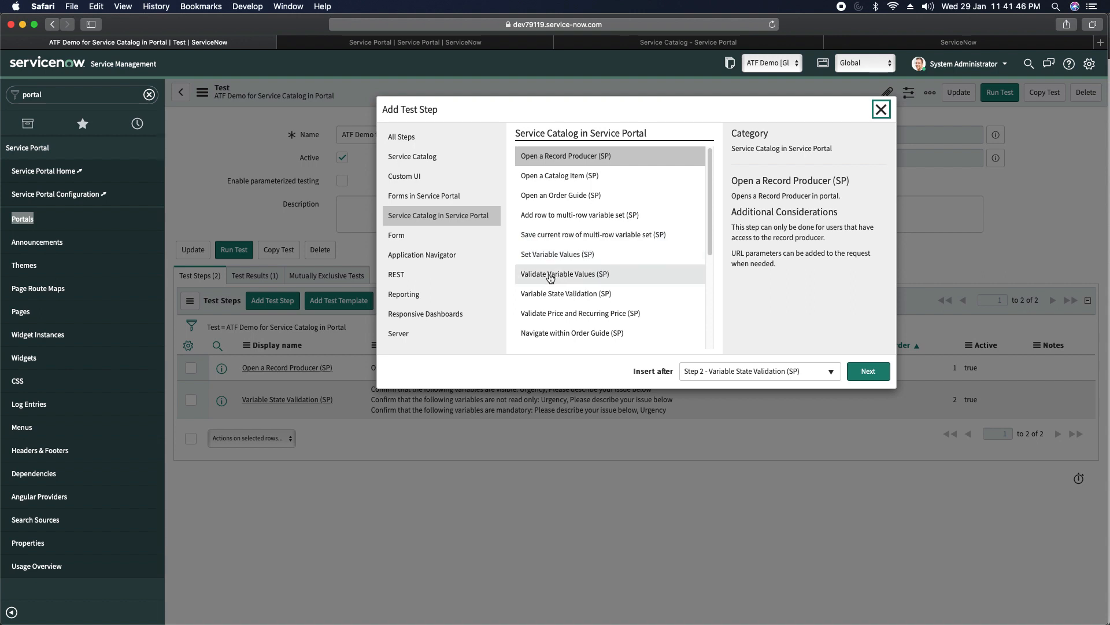
left_click(561, 259)
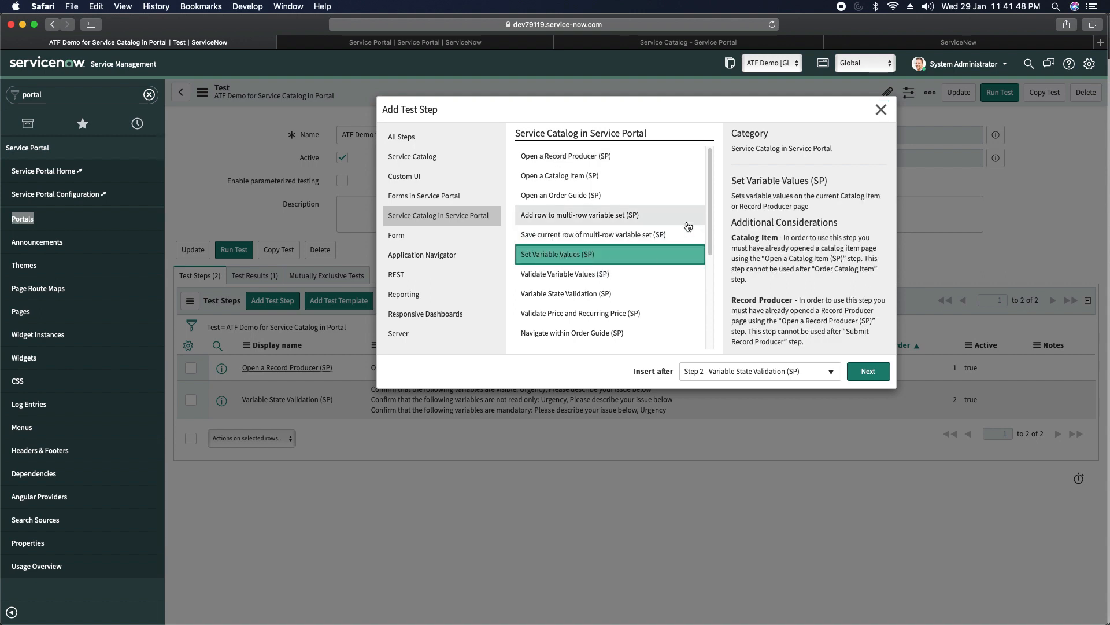
mouse_move(708, 210)
left_mouse_down()
mouse_move(713, 315)
mouse_move(719, 263)
mouse_move(706, 215)
left_mouse_up()
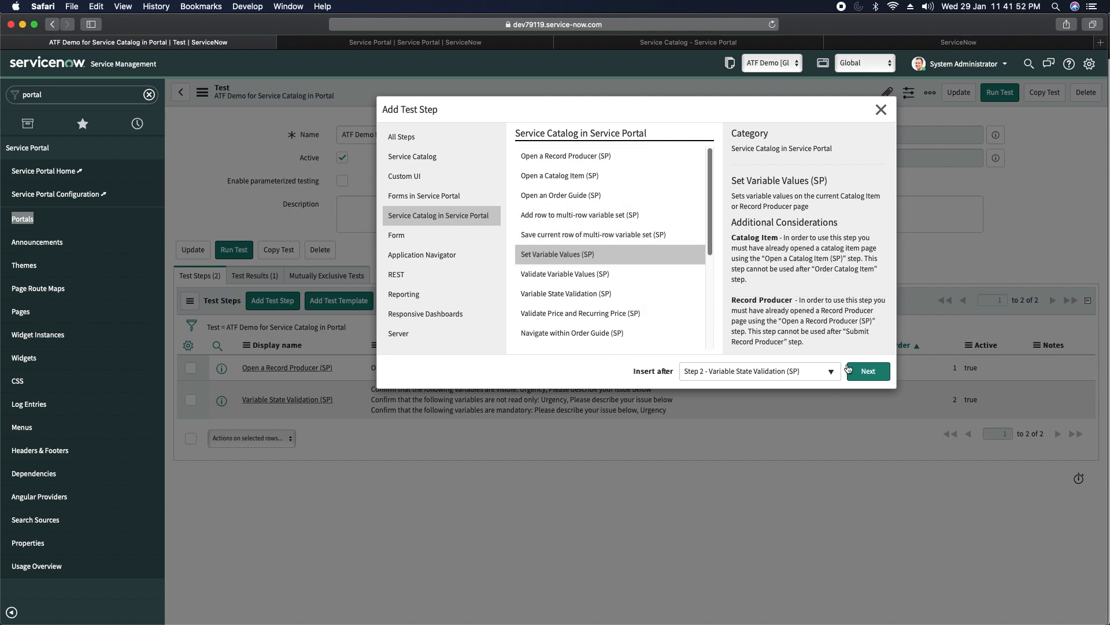
left_click(868, 371)
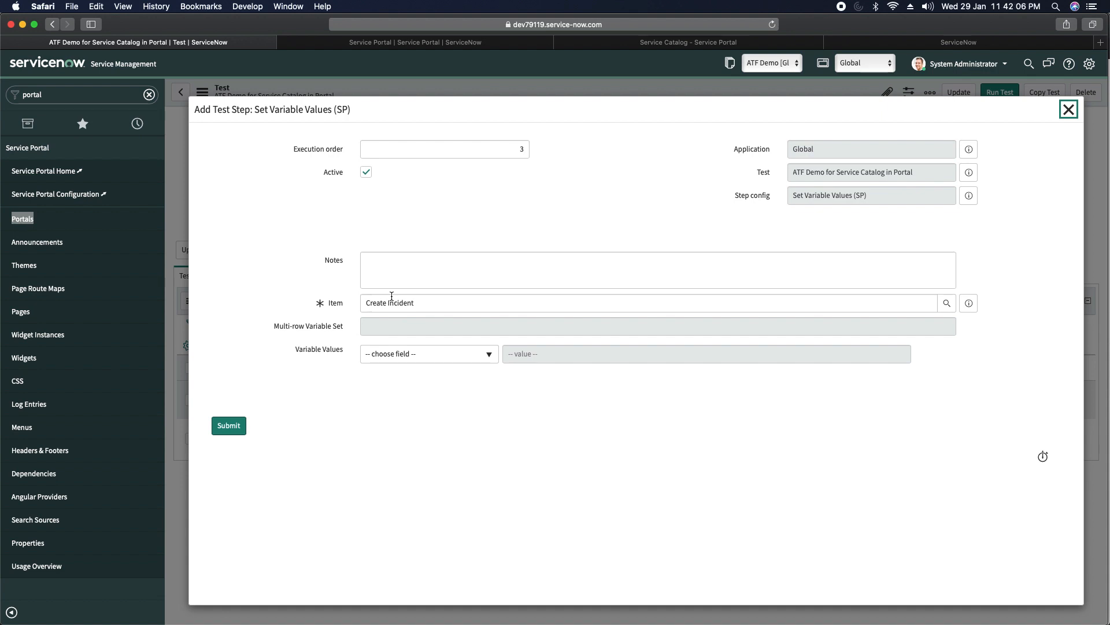
Add the urgency variable to the step's variable values and set it to 2 - Medium.
left_click(422, 354)
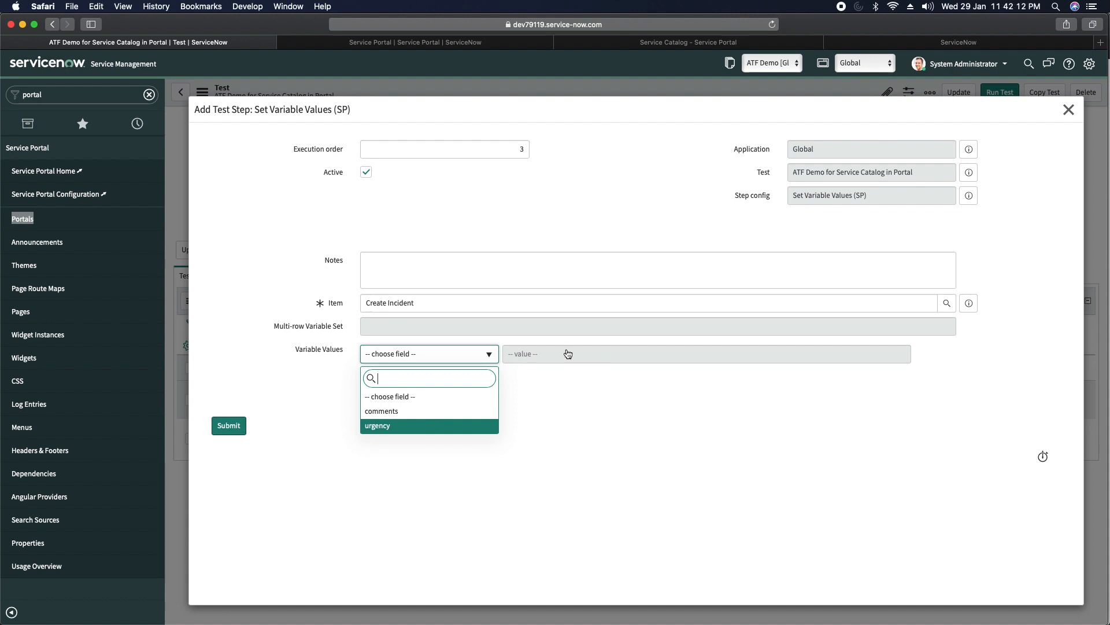
key("Return")
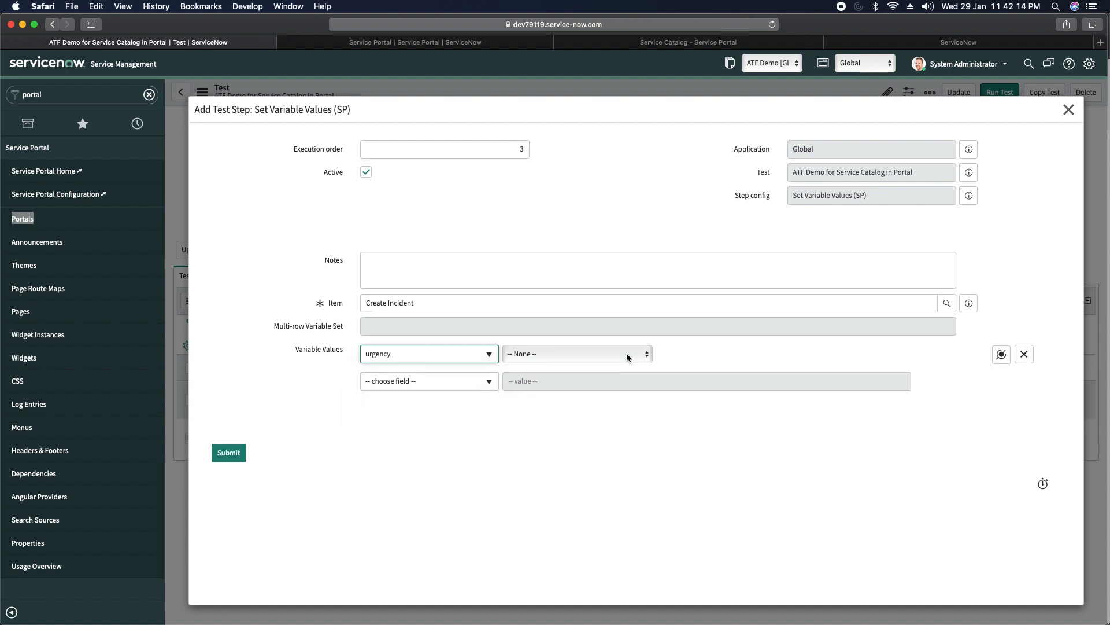
left_click(646, 355)
left_click(548, 375)
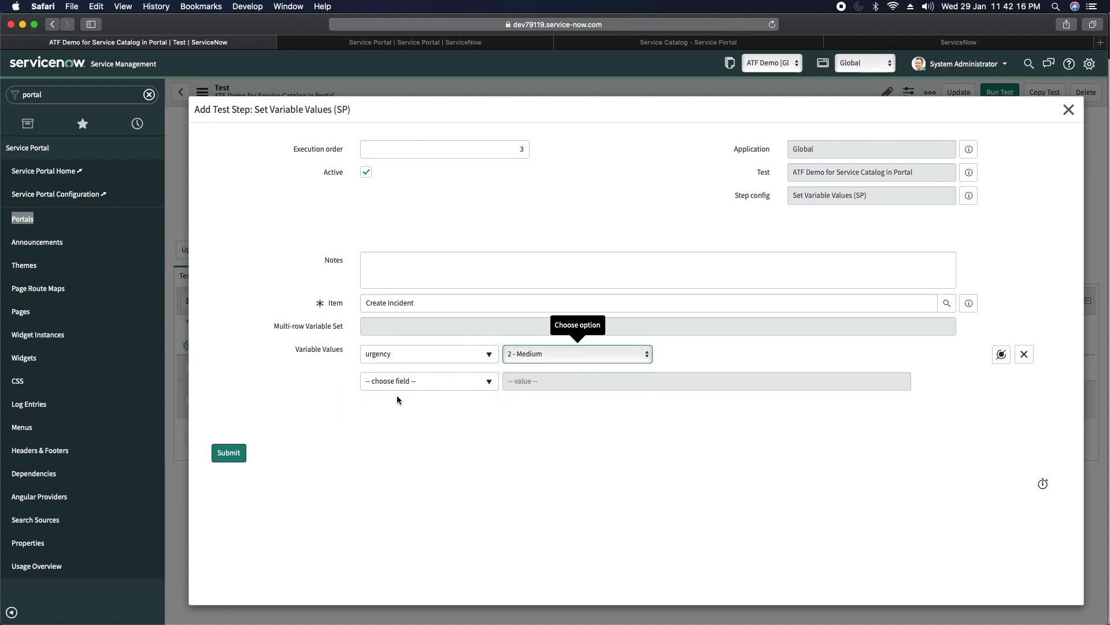
Add the comments variable with the value "This is for ATF Demo" and submit the Set Variable Values (SP) step.
left_click(425, 386)
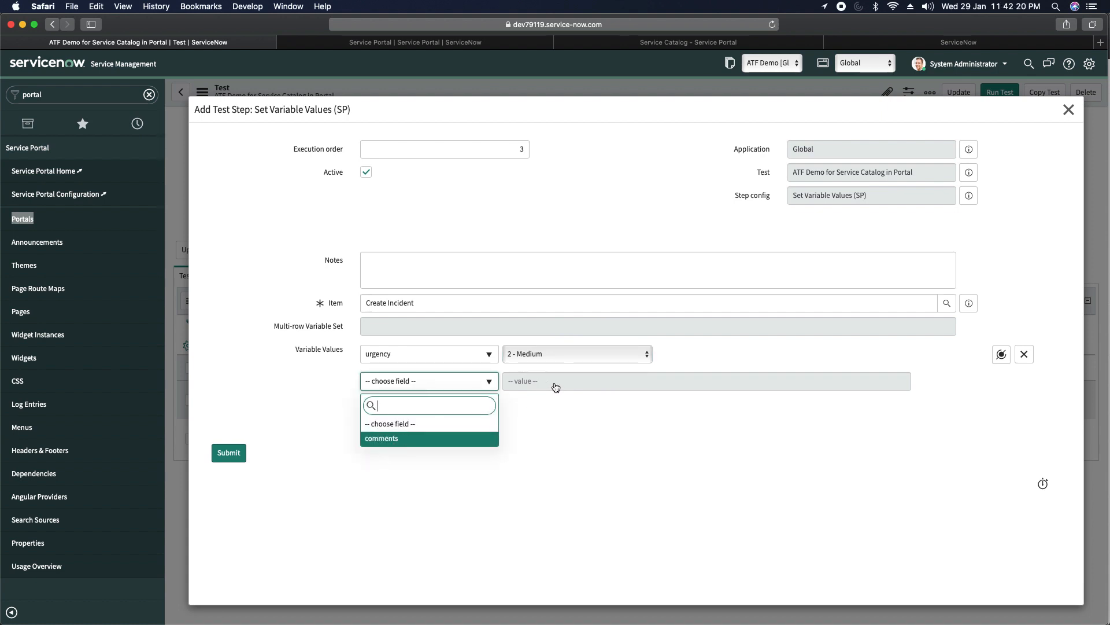
key("Return")
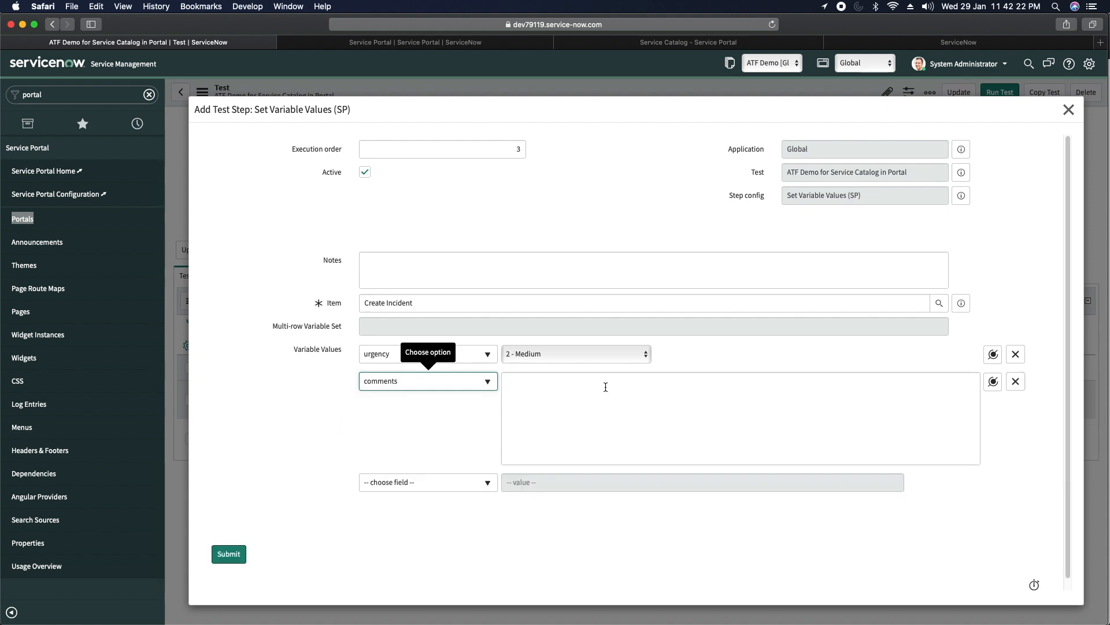
left_click(570, 381)
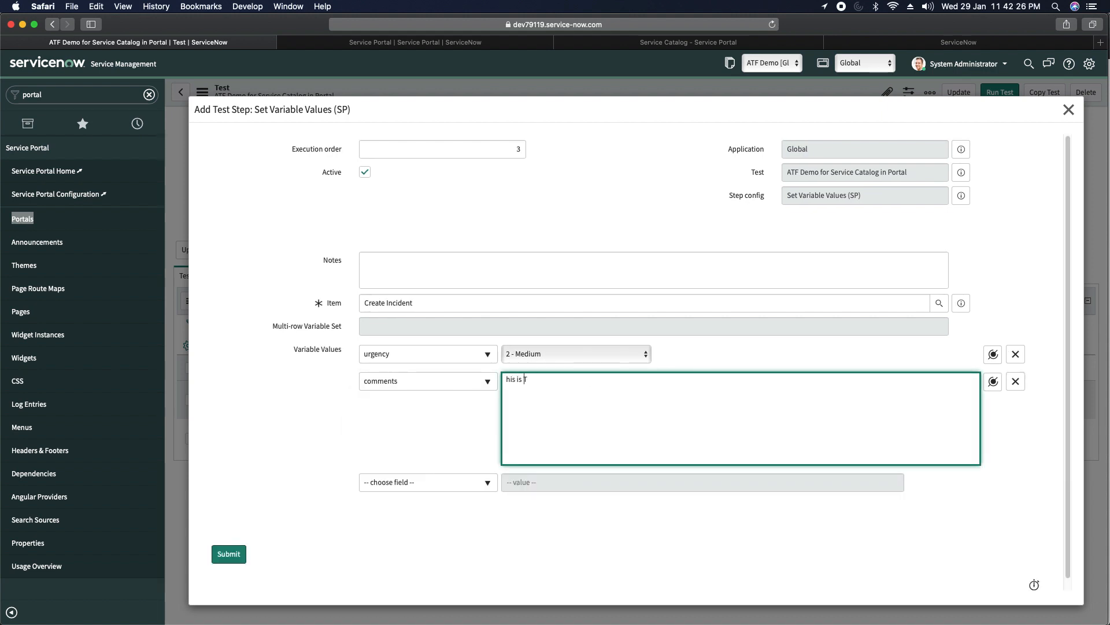
key("BackSpace")
left_click(229, 554)
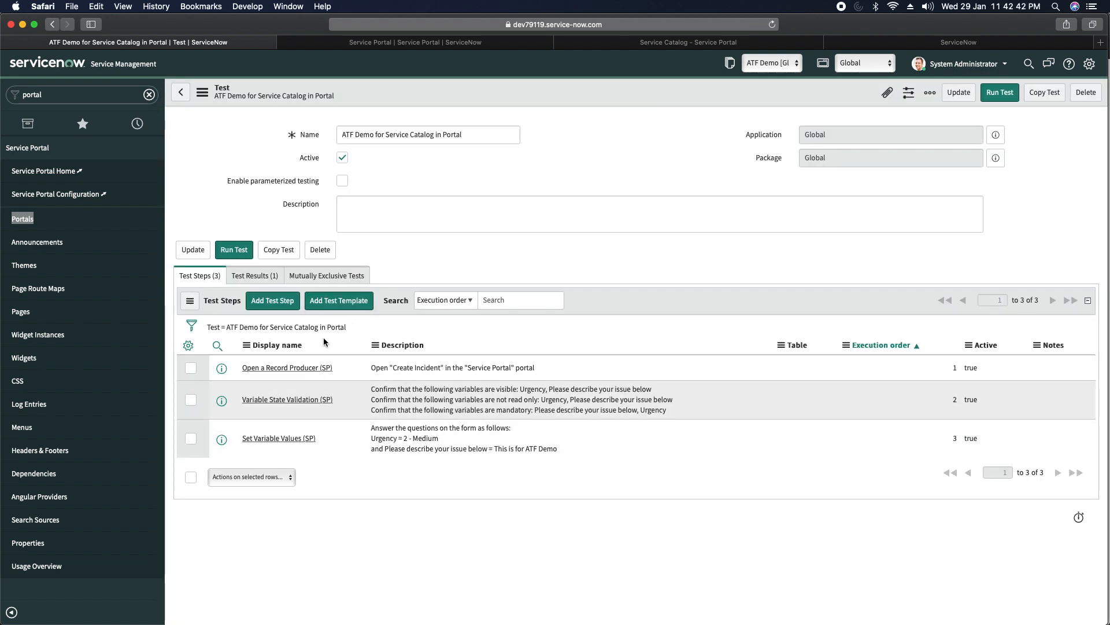
Choose Submit Record Producer (SP) as the test step to add after the Set Variable Values step.
left_click(271, 304)
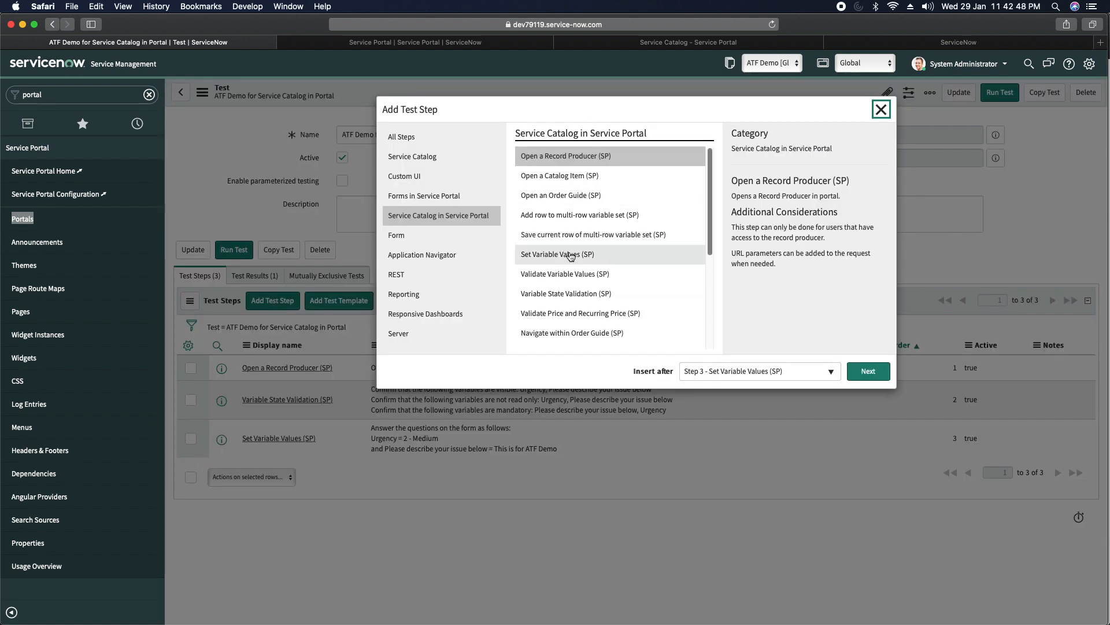
left_click_drag(712, 202, 707, 326)
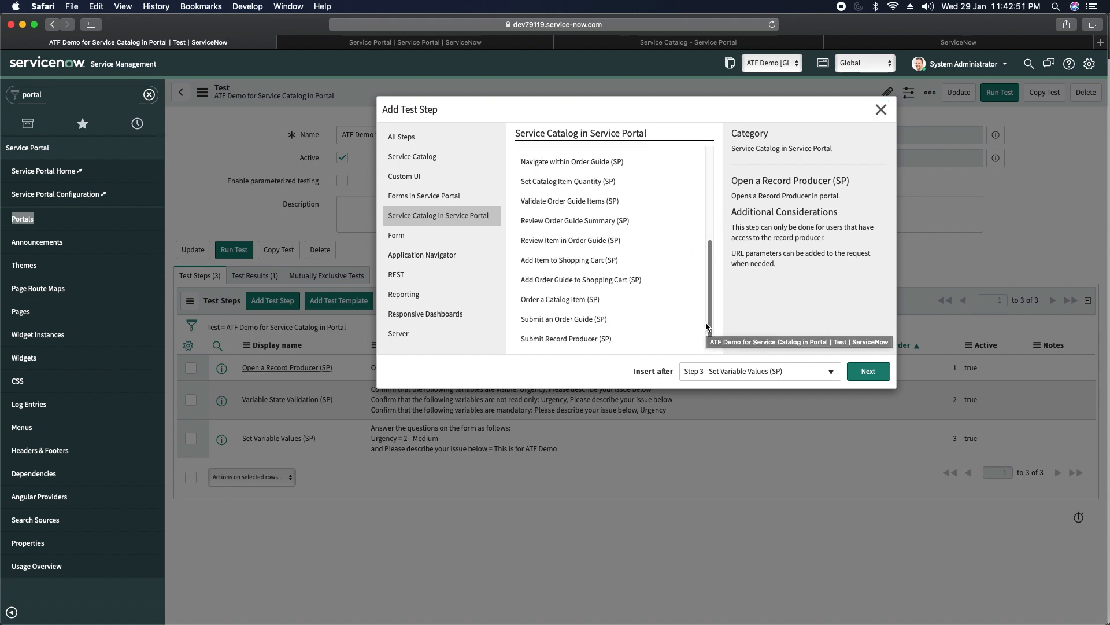
left_click(569, 343)
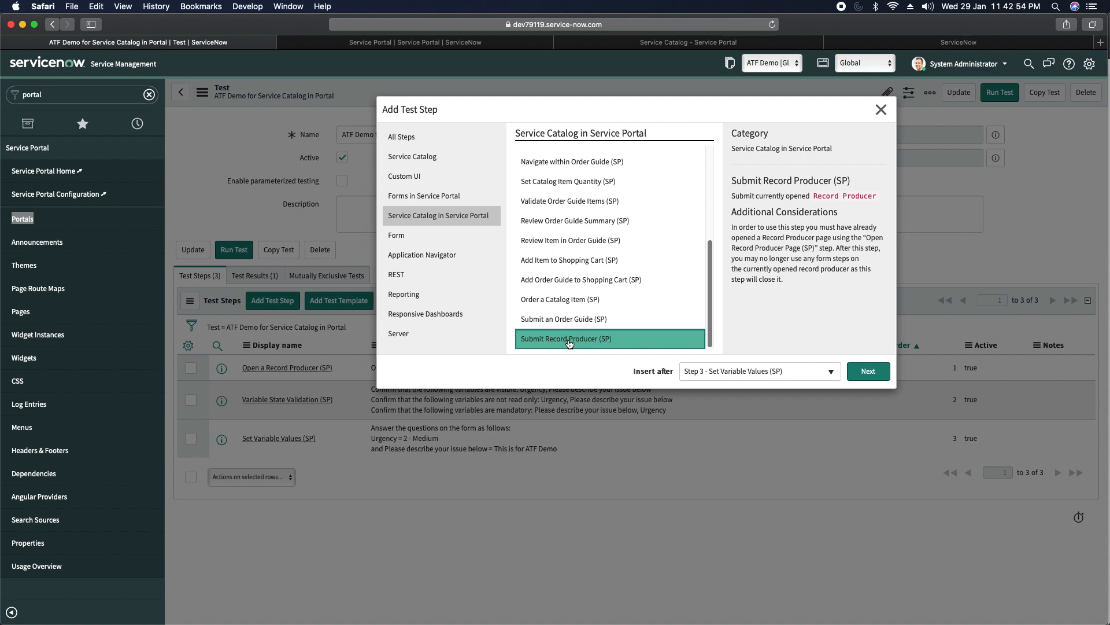
left_click(868, 373)
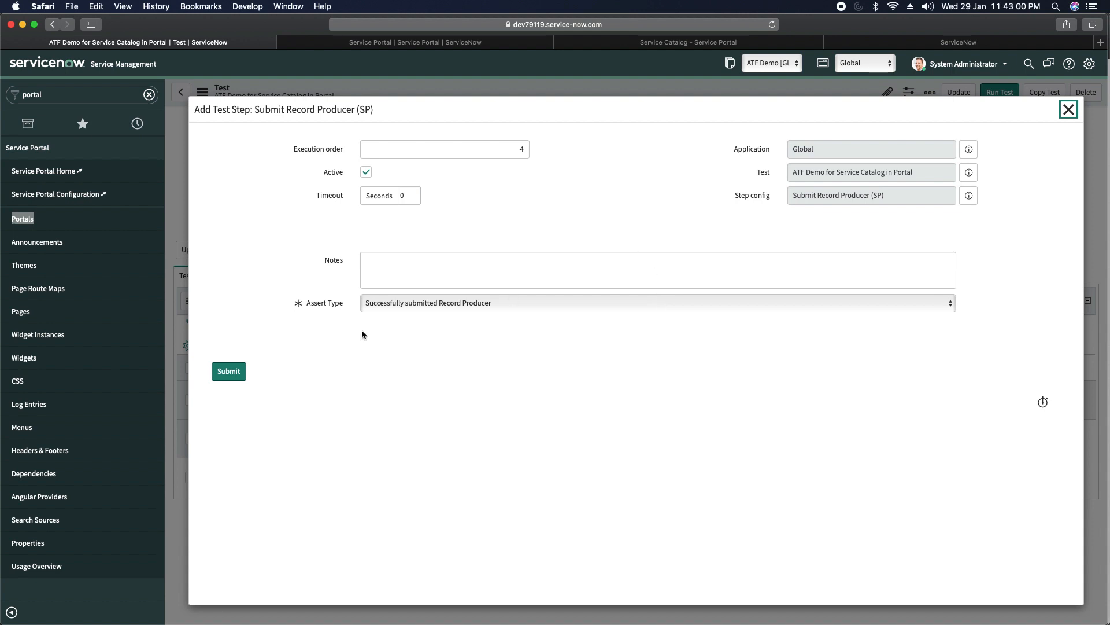
Set the assert type to Successfully submitted Record Producer and submit the test step.
left_click(464, 304)
left_click(393, 359)
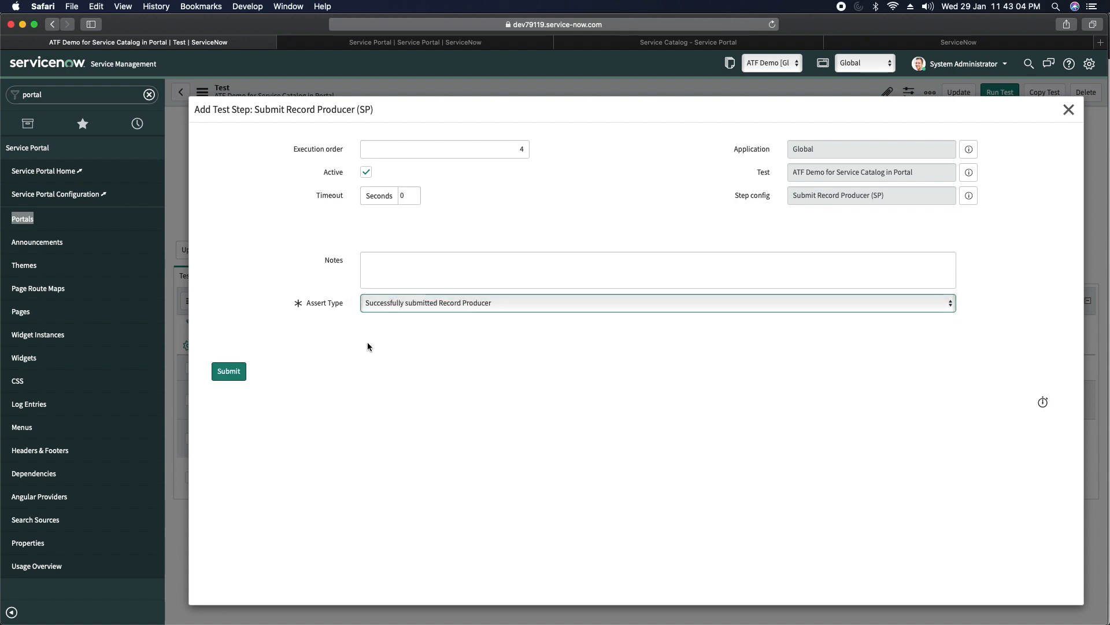
left_click(232, 373)
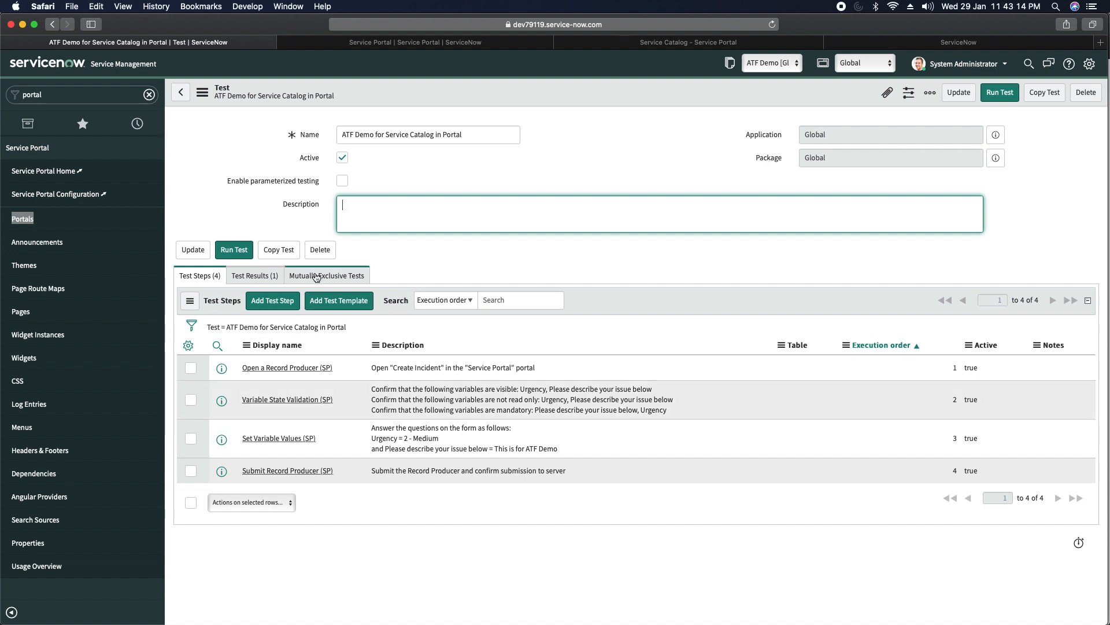
Run the test in the current Safari session, check the Client Test Runner and go to the test result.
left_click(233, 249)
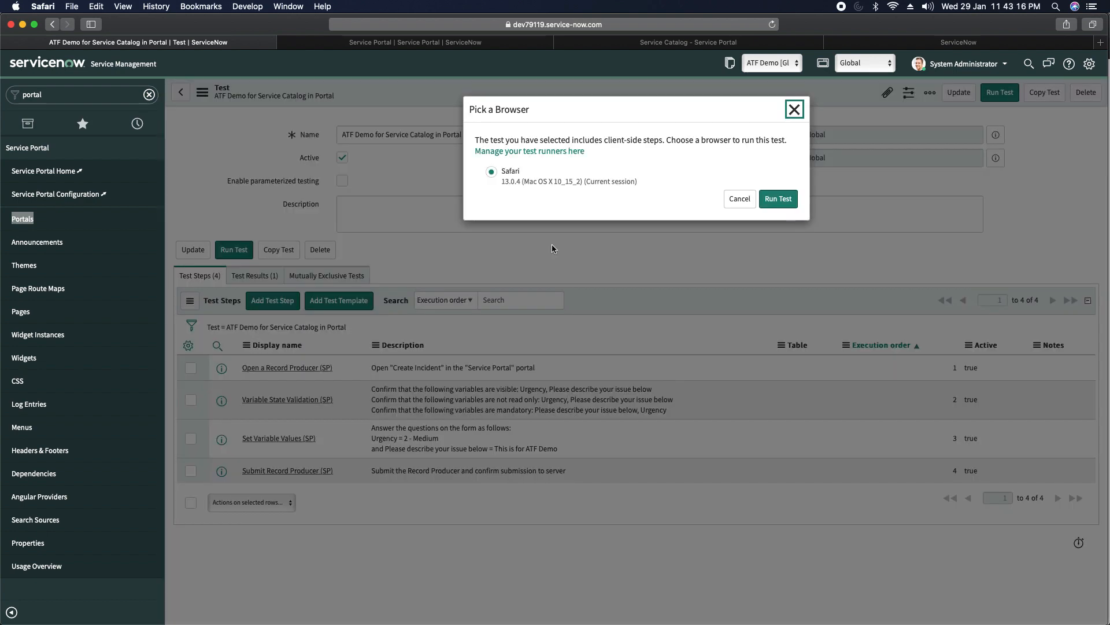
left_click(778, 199)
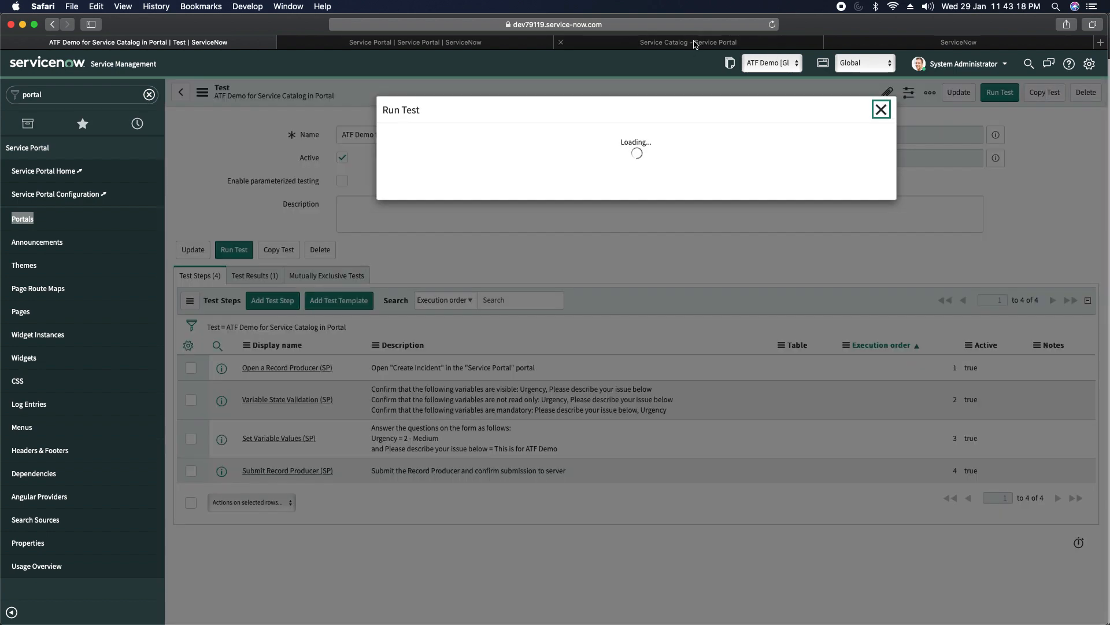
left_click(897, 43)
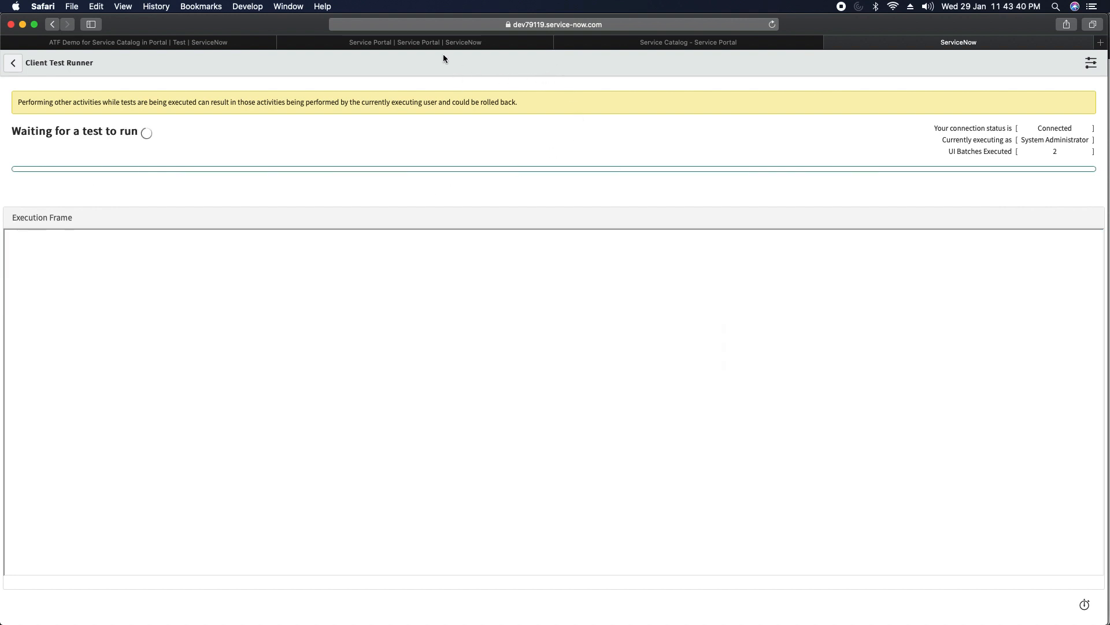
left_click(470, 44)
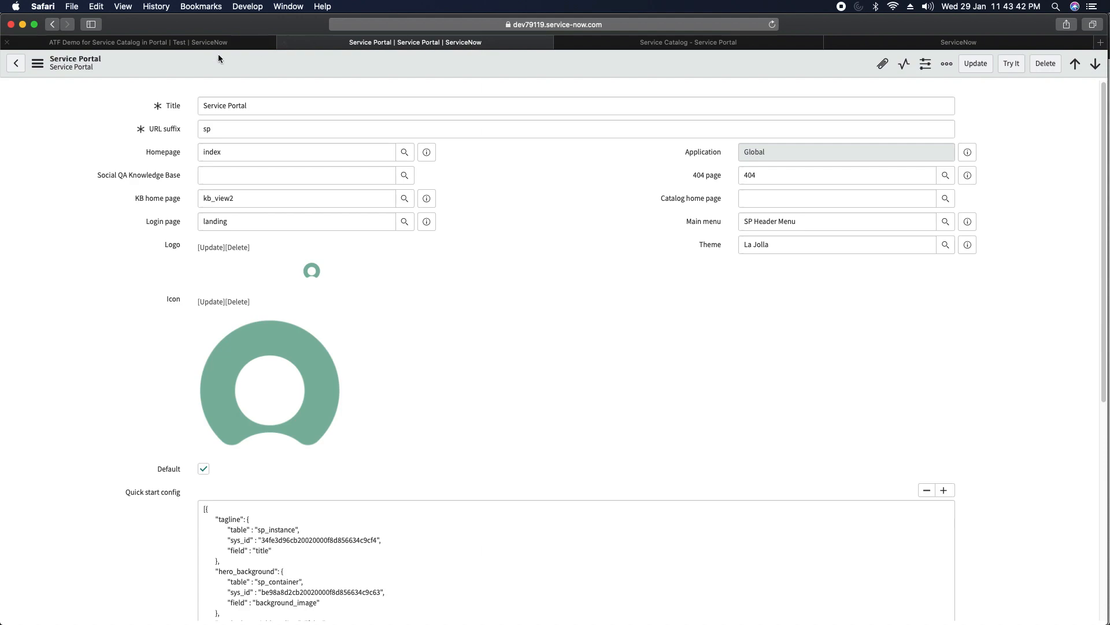
left_click(197, 44)
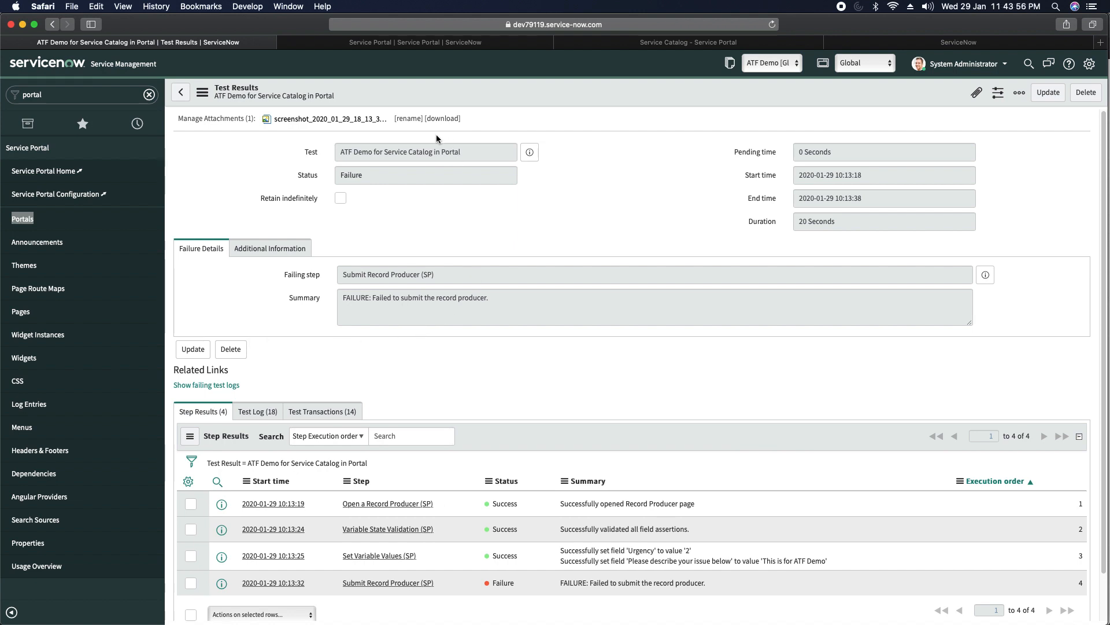
Download the failure screenshot attached to the test result, allowing downloads from the instance.
left_click(319, 120)
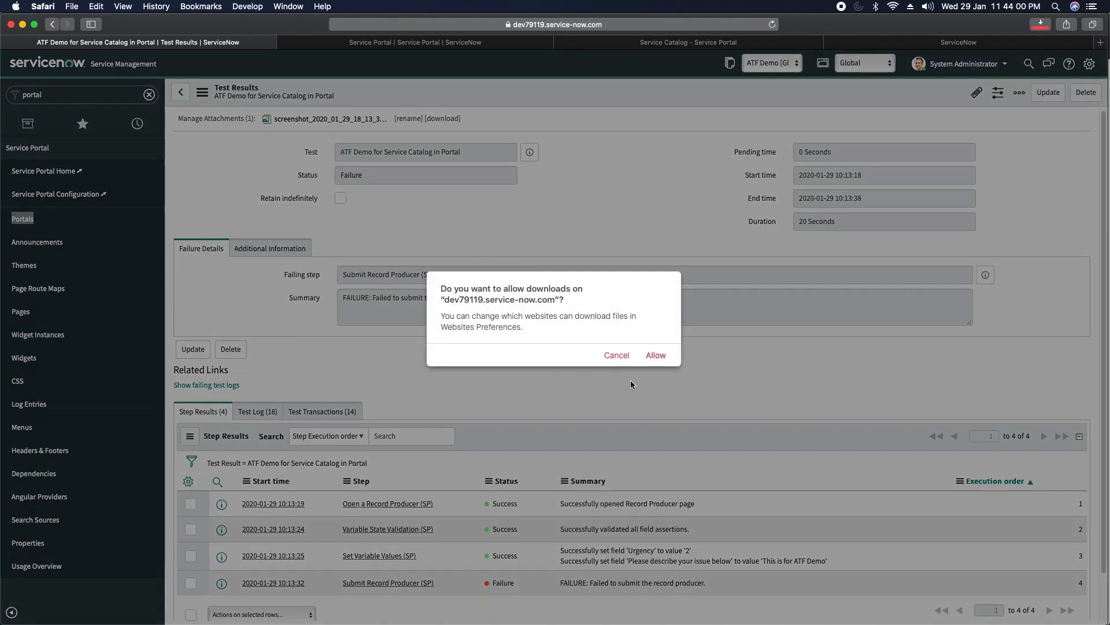
left_click(617, 355)
left_click(311, 121)
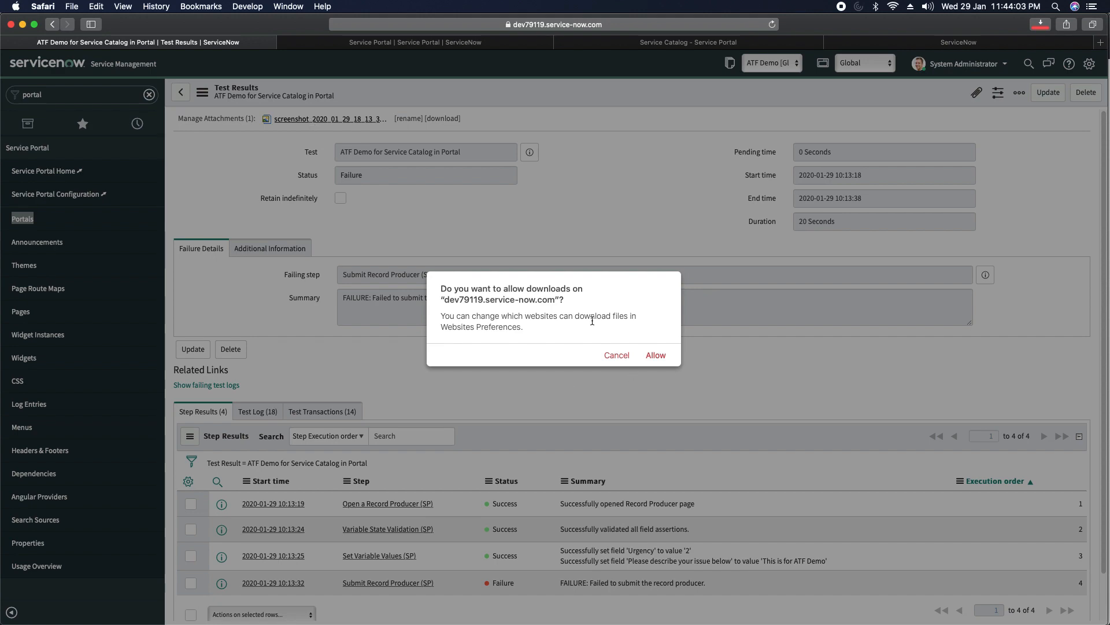
left_click(656, 356)
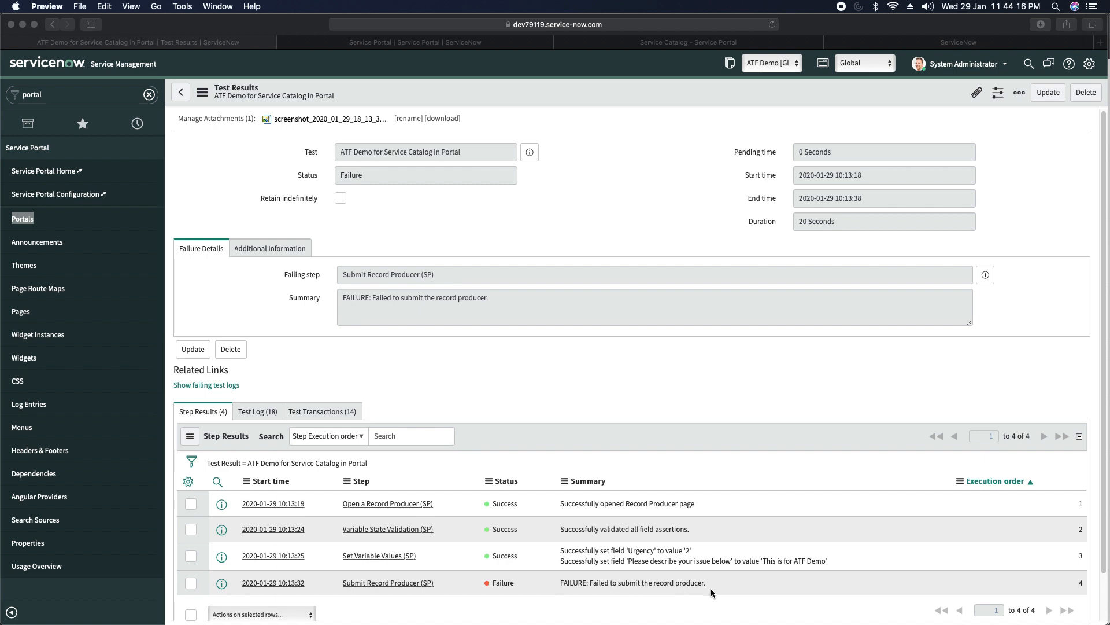
Fill in the Create Incident form in the portal with urgency 2 - Medium and the issue description "eee4".
left_click(712, 44)
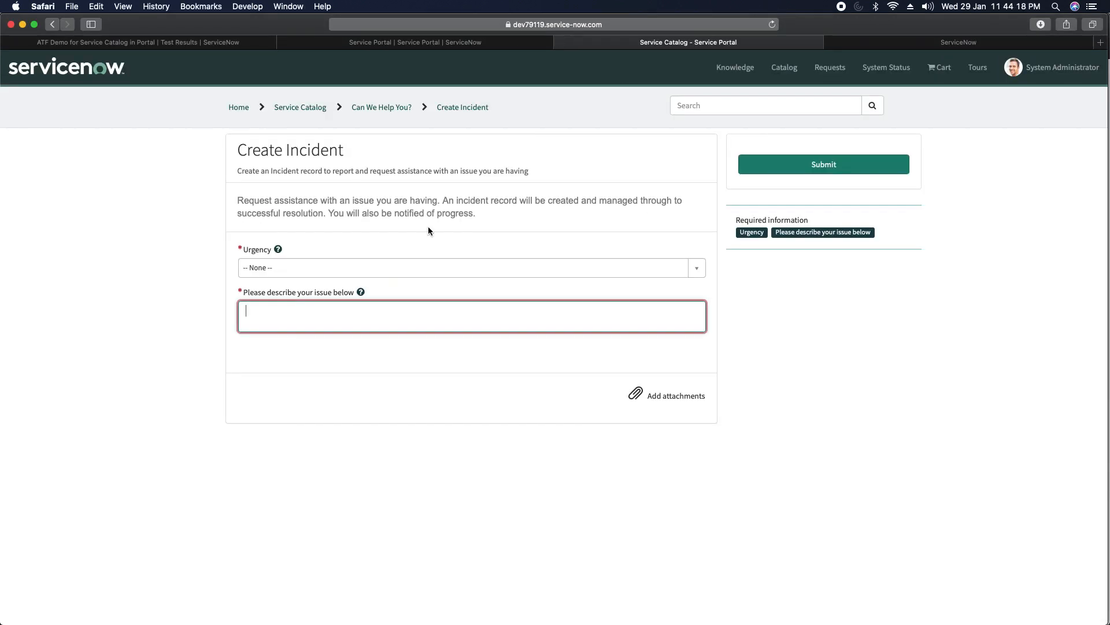
left_click(270, 267)
left_click(271, 334)
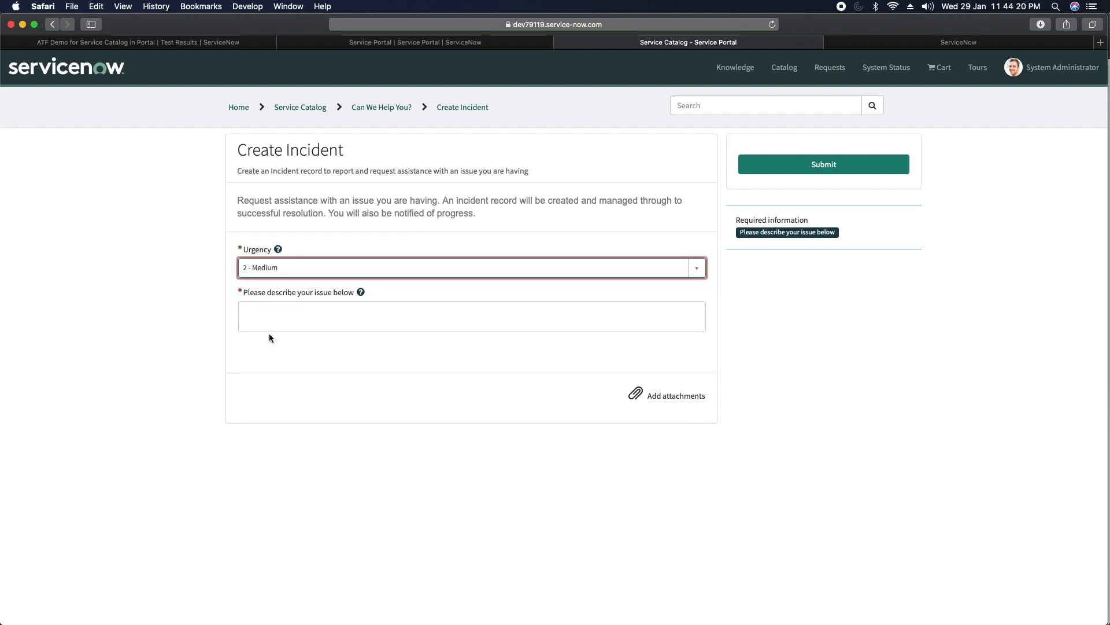
left_click(296, 310)
type("eee4")
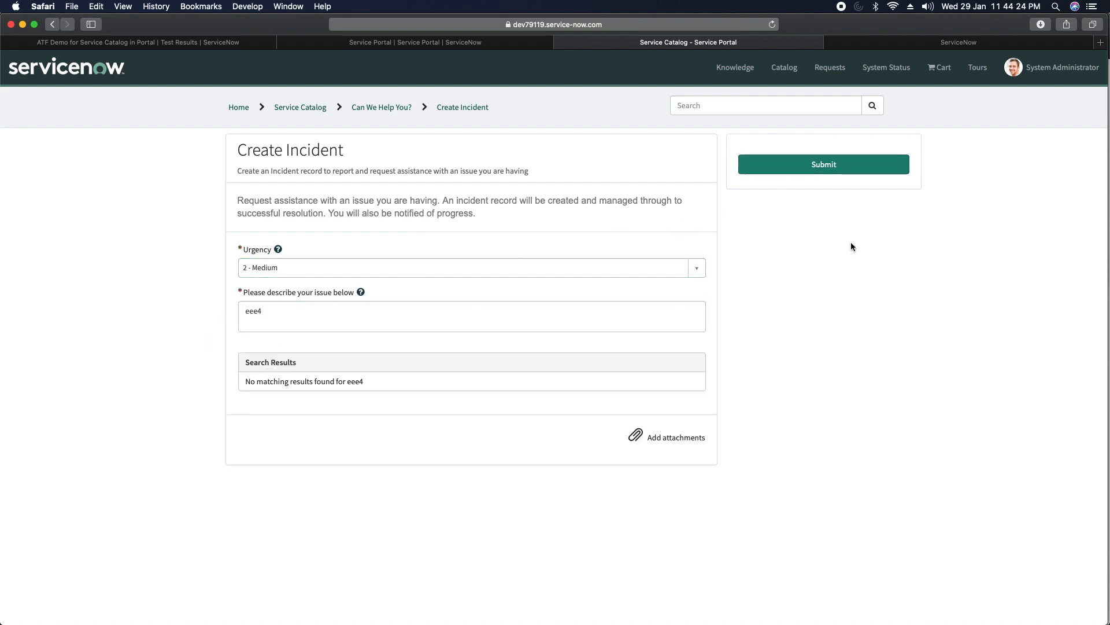
Examine the test results and the failed Submit Record Producer (SP) step's details and transactions, returning to the test results.
left_click(441, 45)
left_click(197, 42)
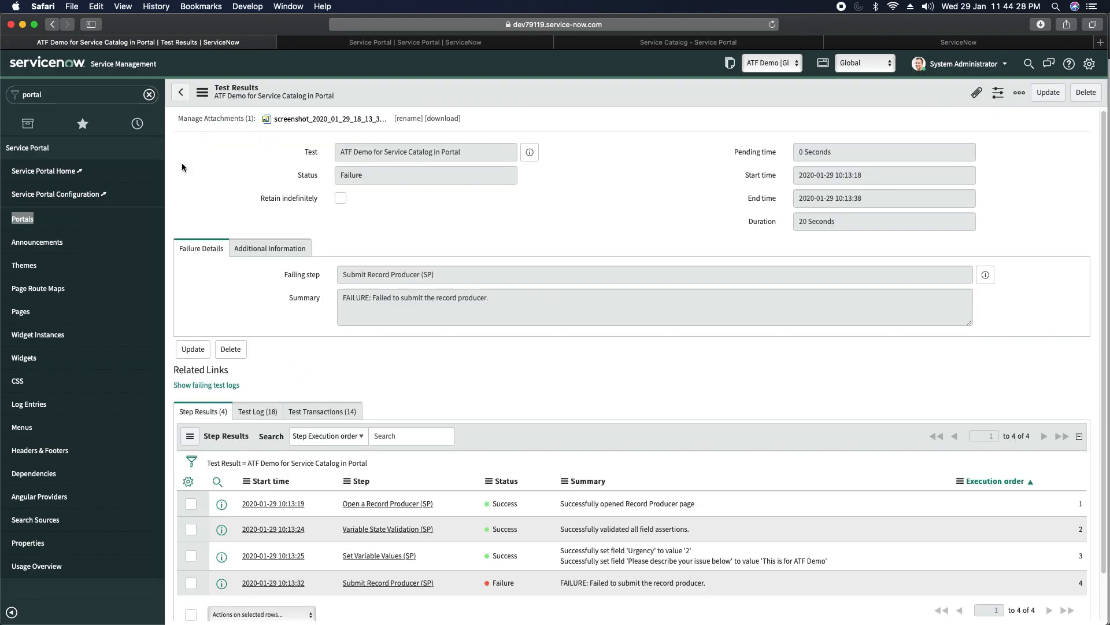
scroll(376, 408, "down", 2)
scroll(549, 403, "up", 2)
scroll(543, 405, "down", 2)
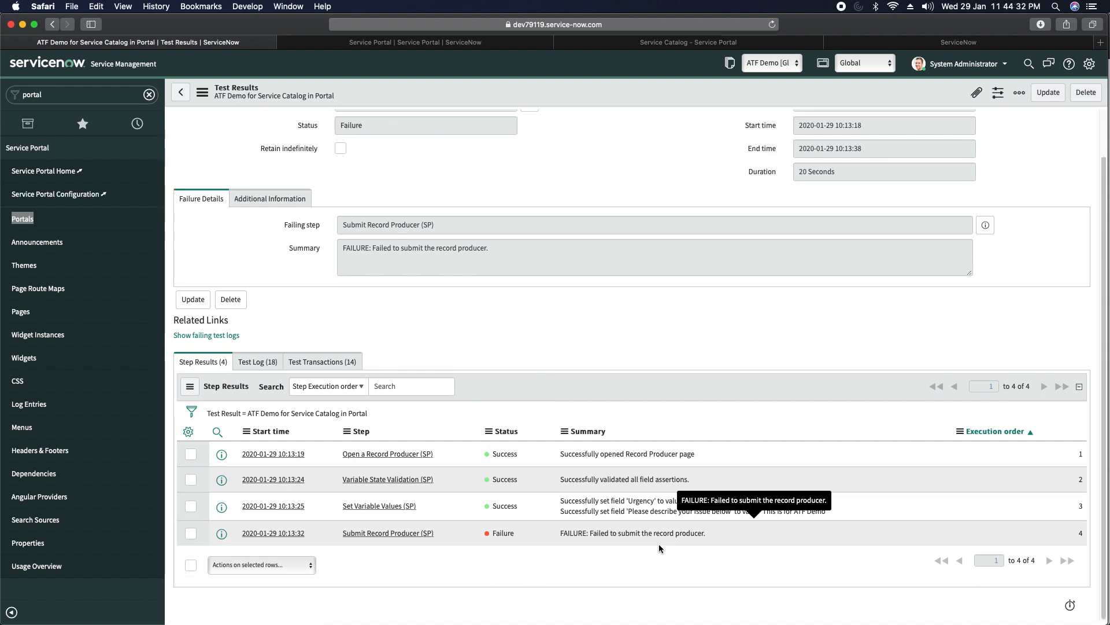
left_click(274, 533)
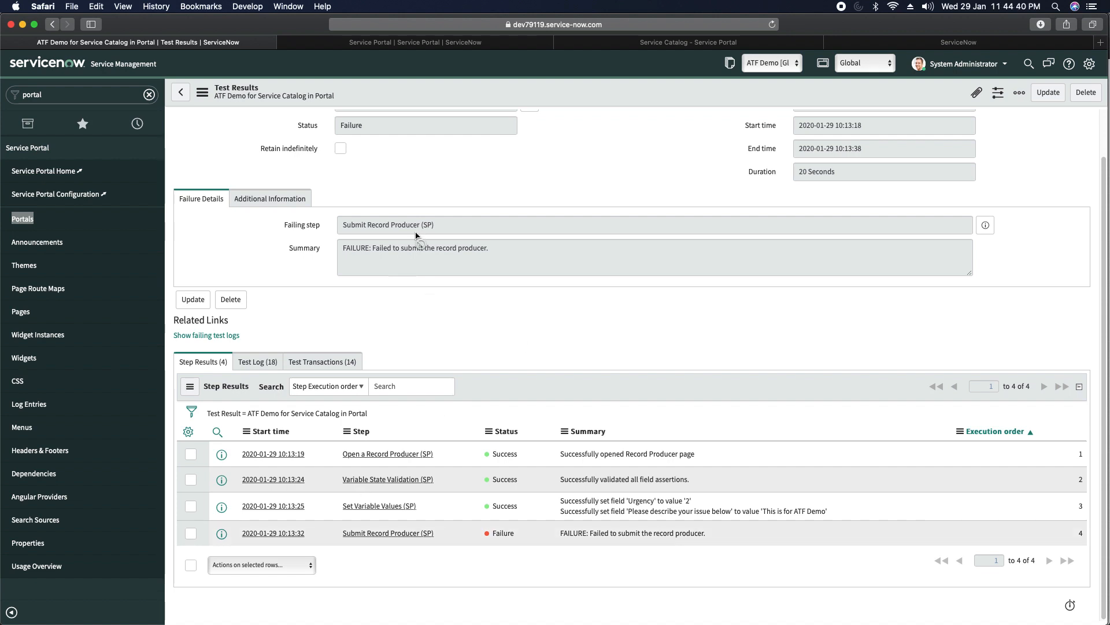
left_click(284, 534)
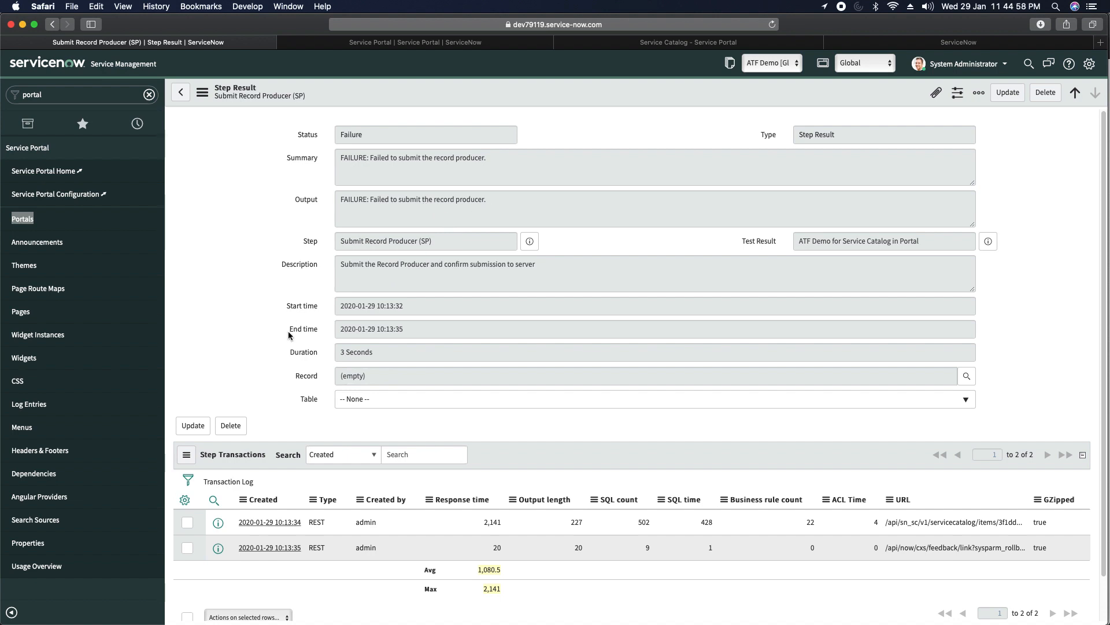
scroll(270, 343, "down", 2)
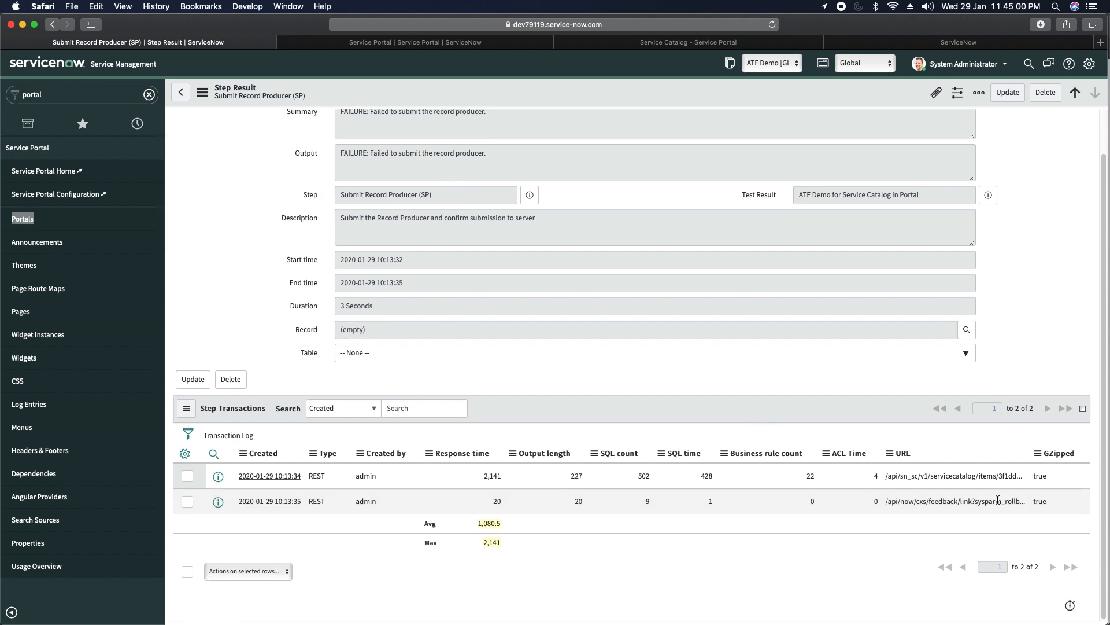
left_click(53, 25)
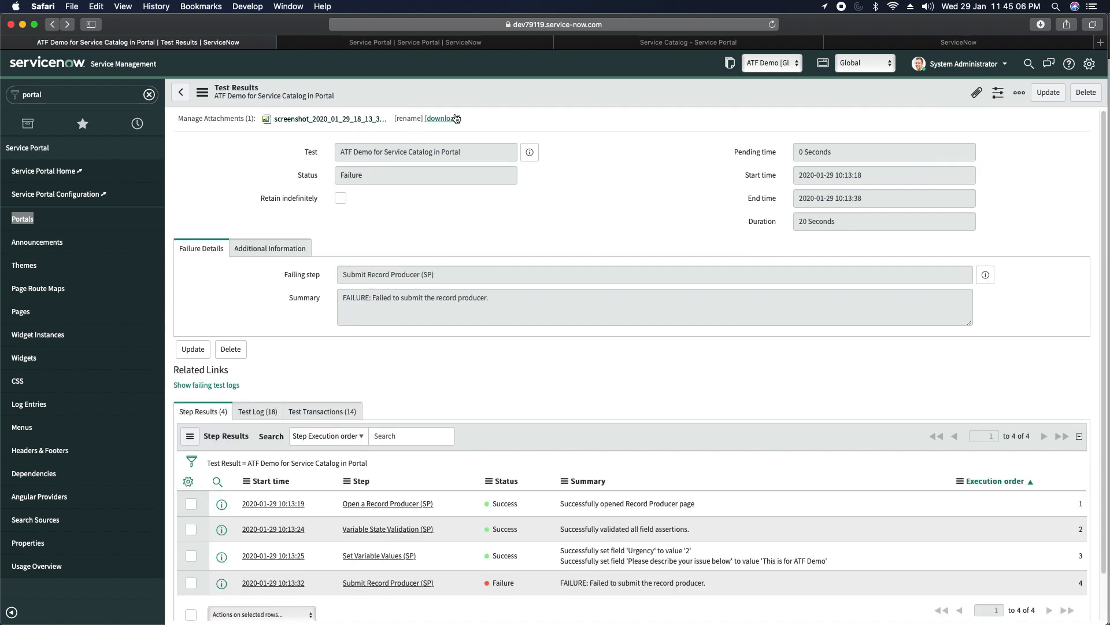
View the downloaded failure screenshot in Preview, close it and clear the browser's downloads list.
left_click(1040, 25)
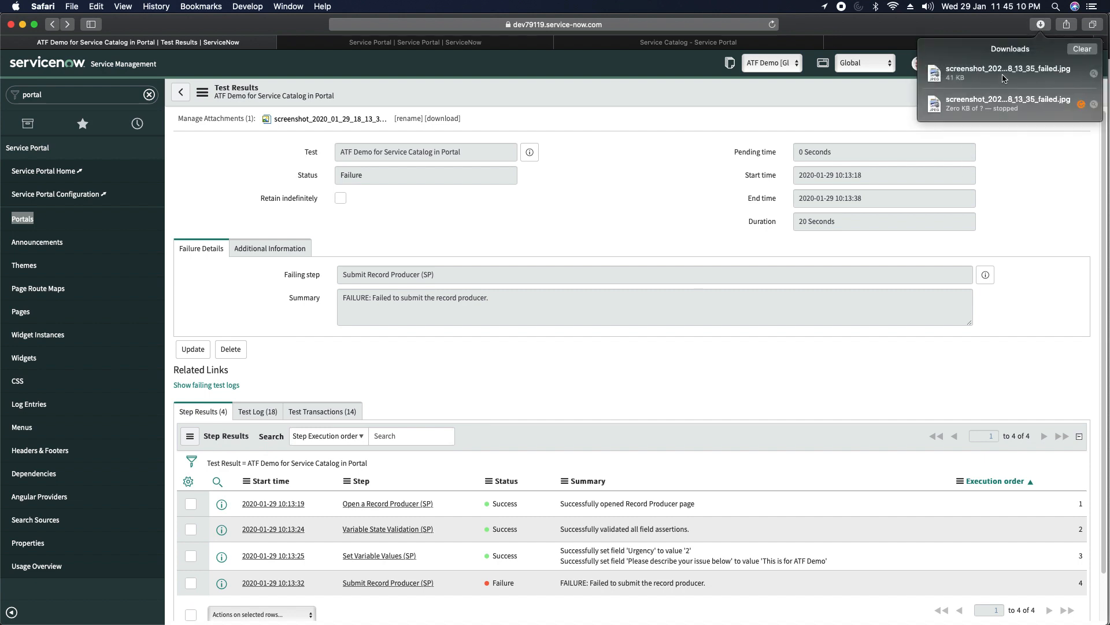
double_click(1004, 72)
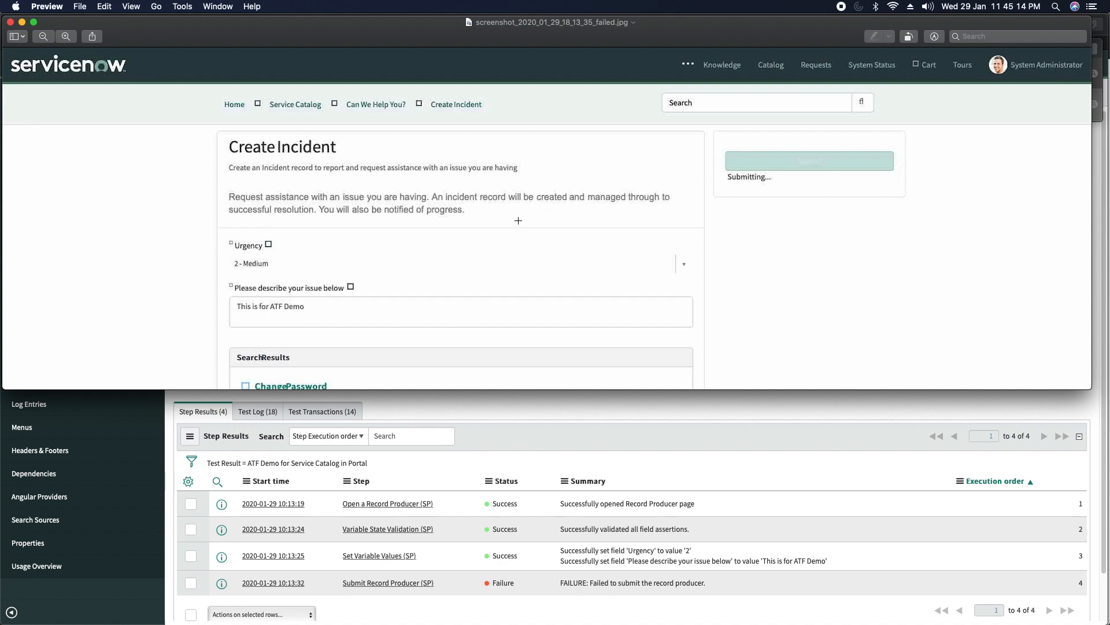
left_click(11, 22)
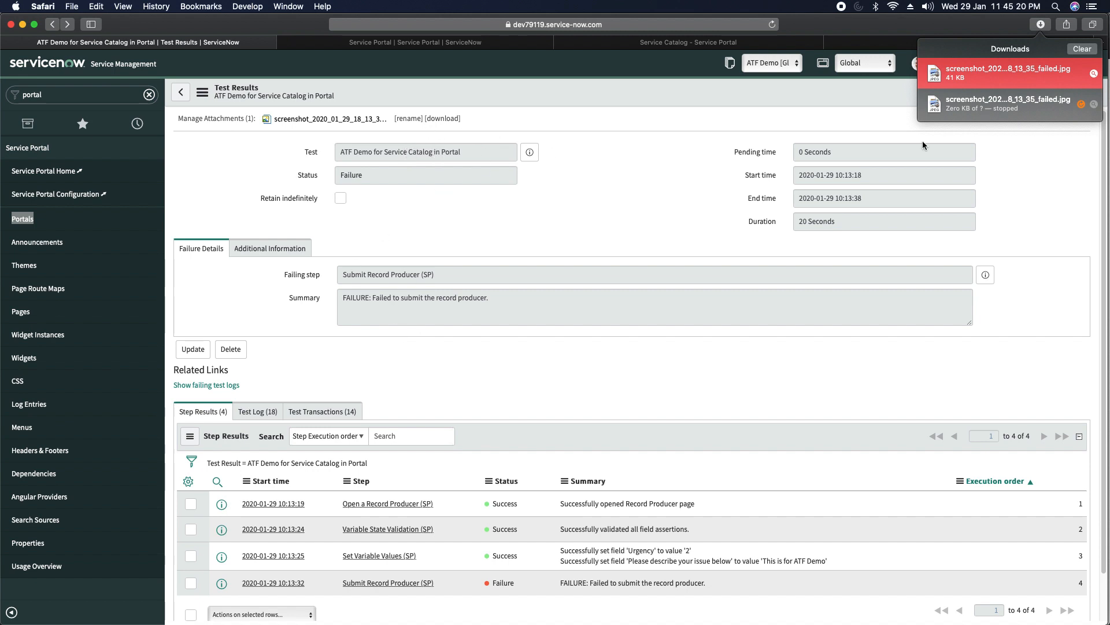
left_click(1082, 49)
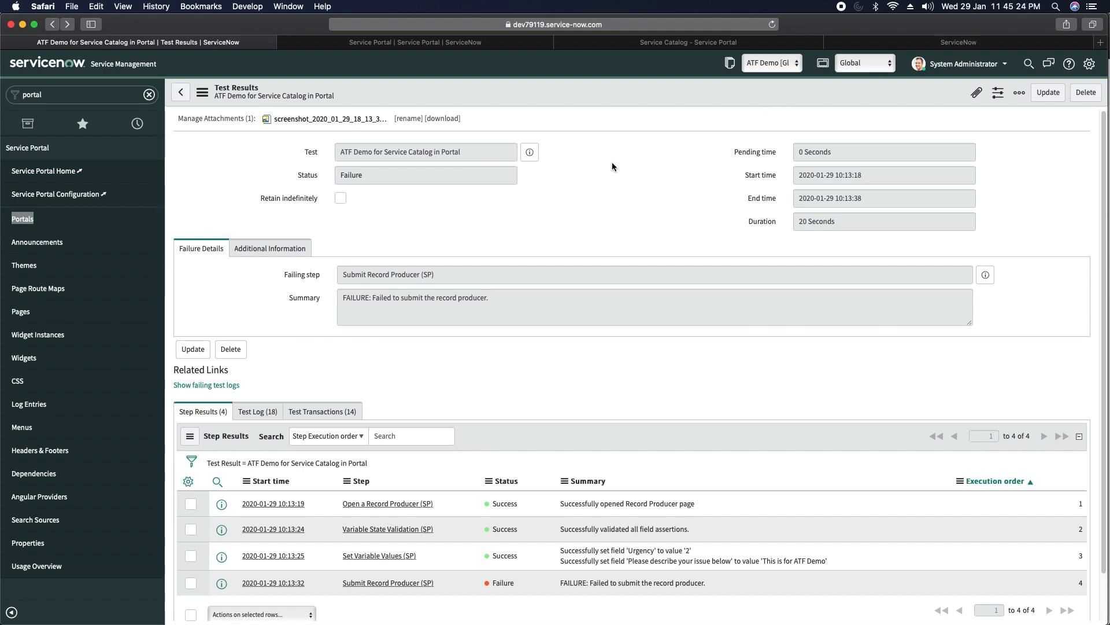
Open the test record from the failed results and add the Timeout column to its test steps list.
left_click(530, 152)
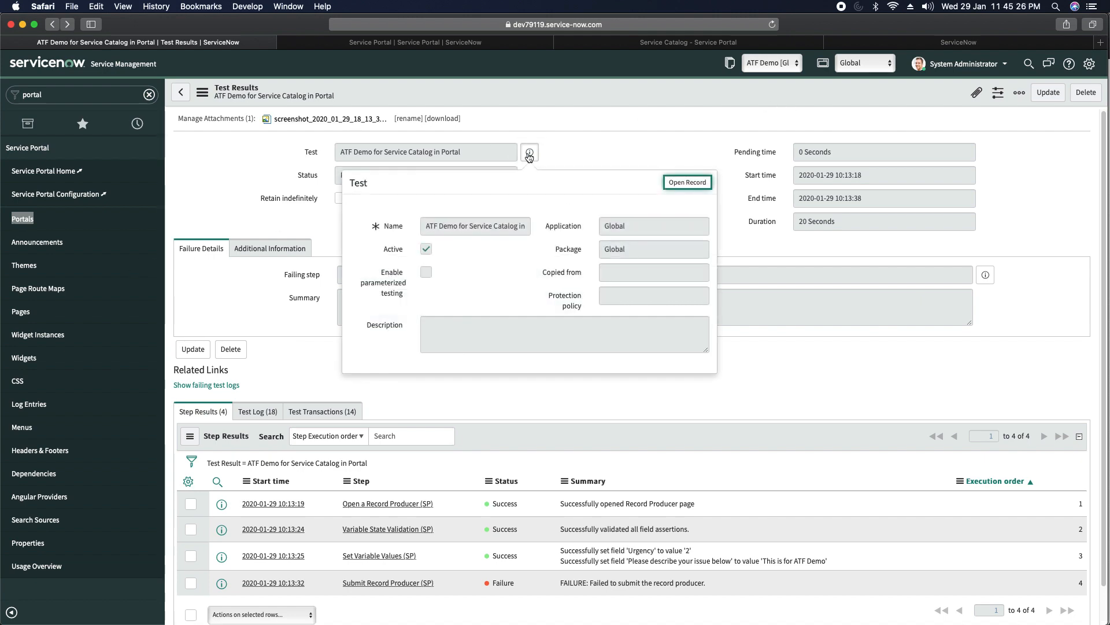
left_click(683, 182)
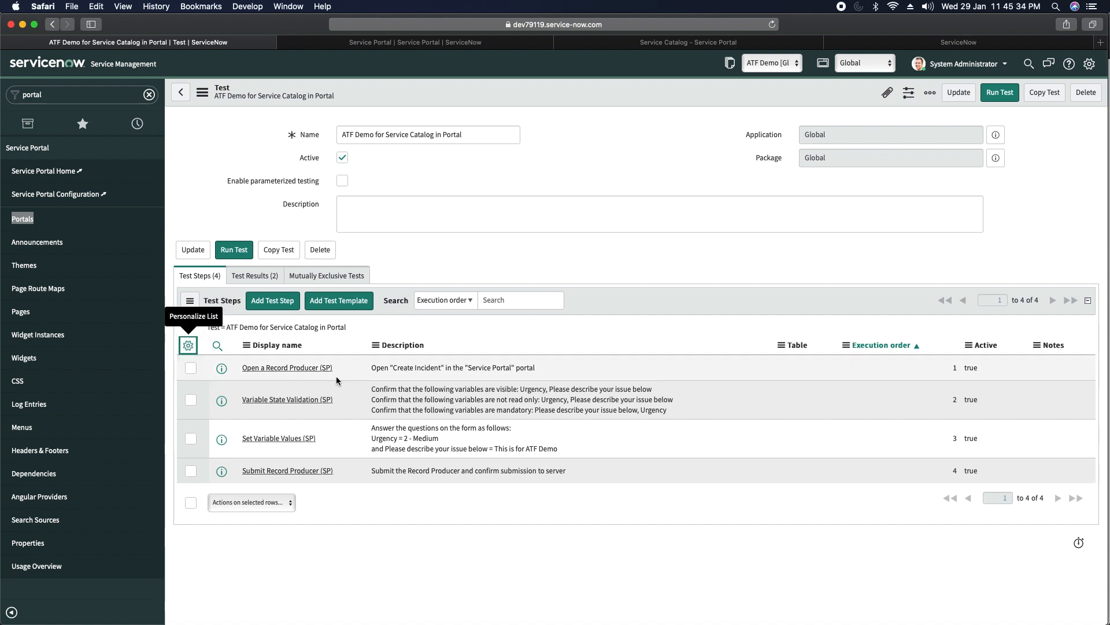
left_click(188, 345)
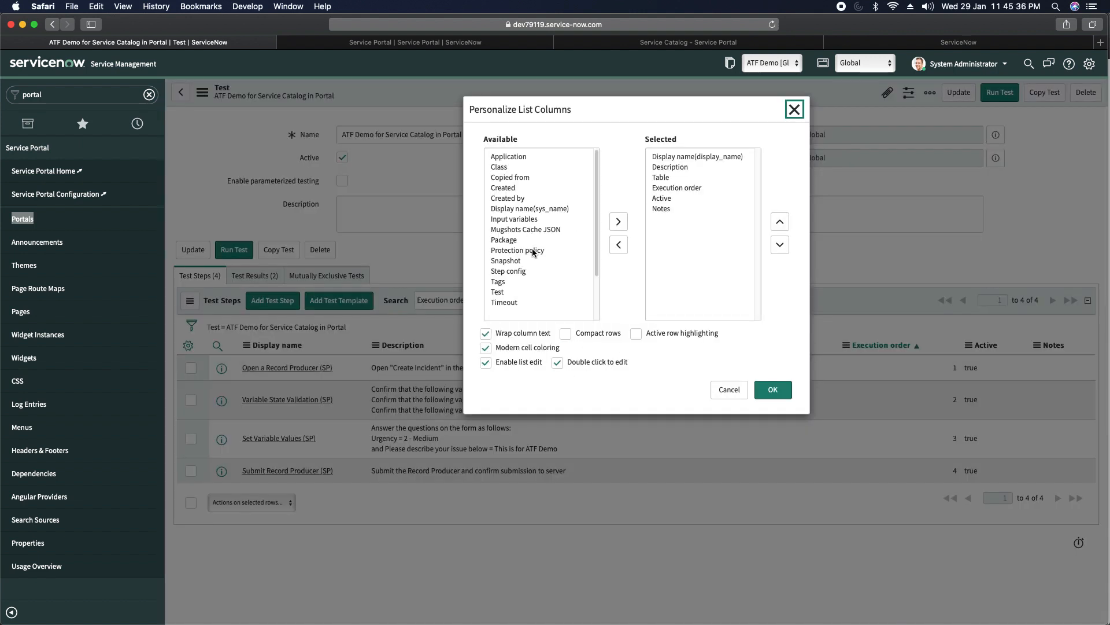
scroll(539, 268, "down", 1)
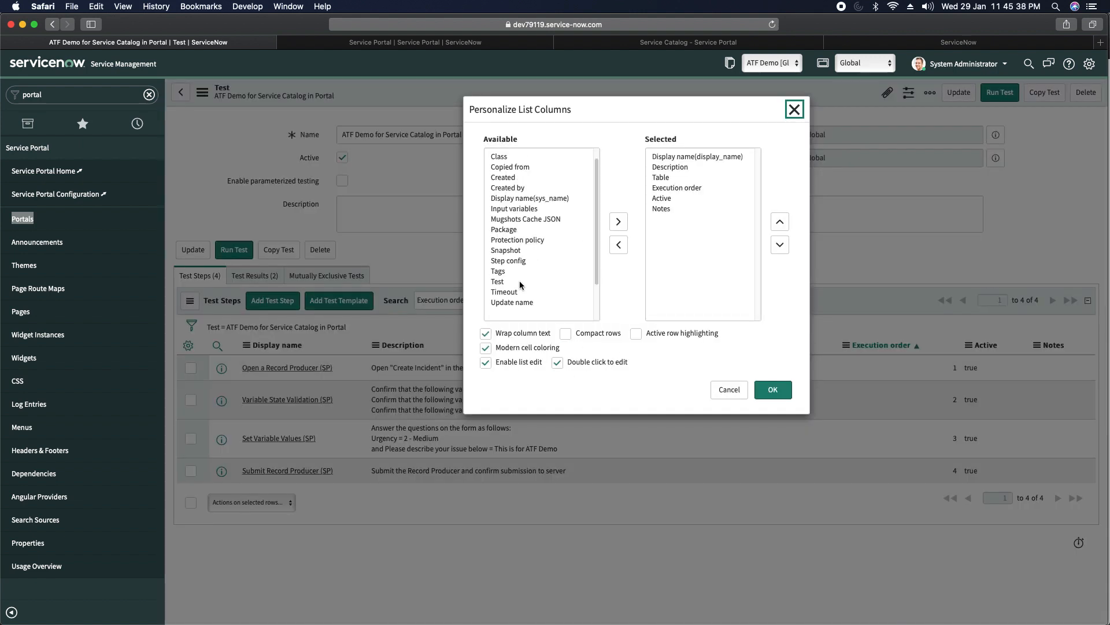
double_click(503, 292)
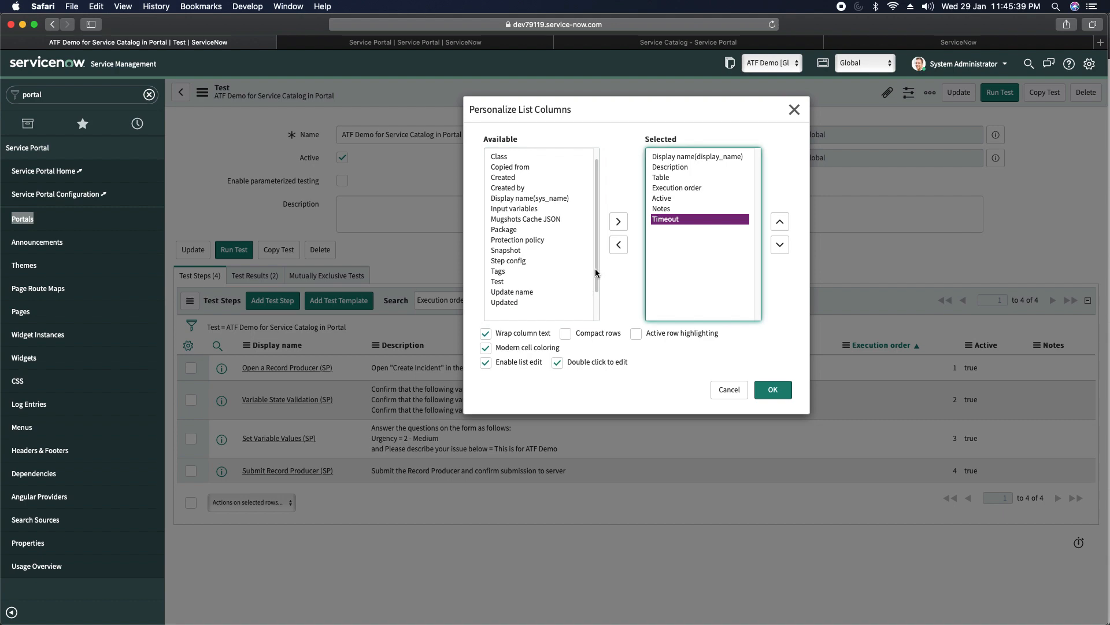
left_click(778, 391)
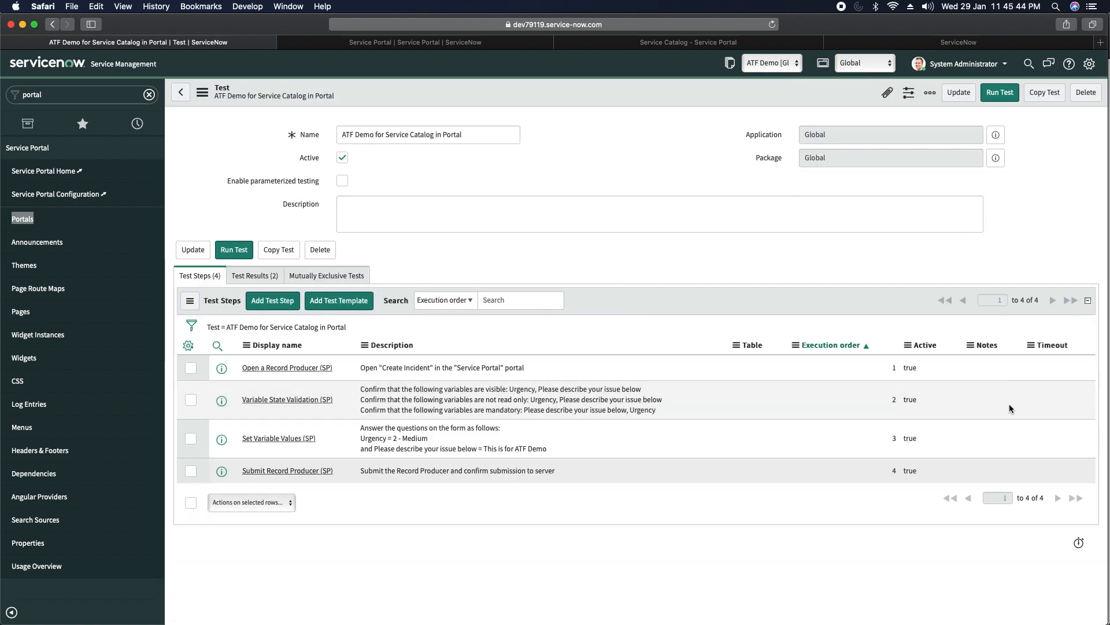
Set the timeout of the Submit Record Producer (SP) step to 20 seconds.
left_click(1058, 476)
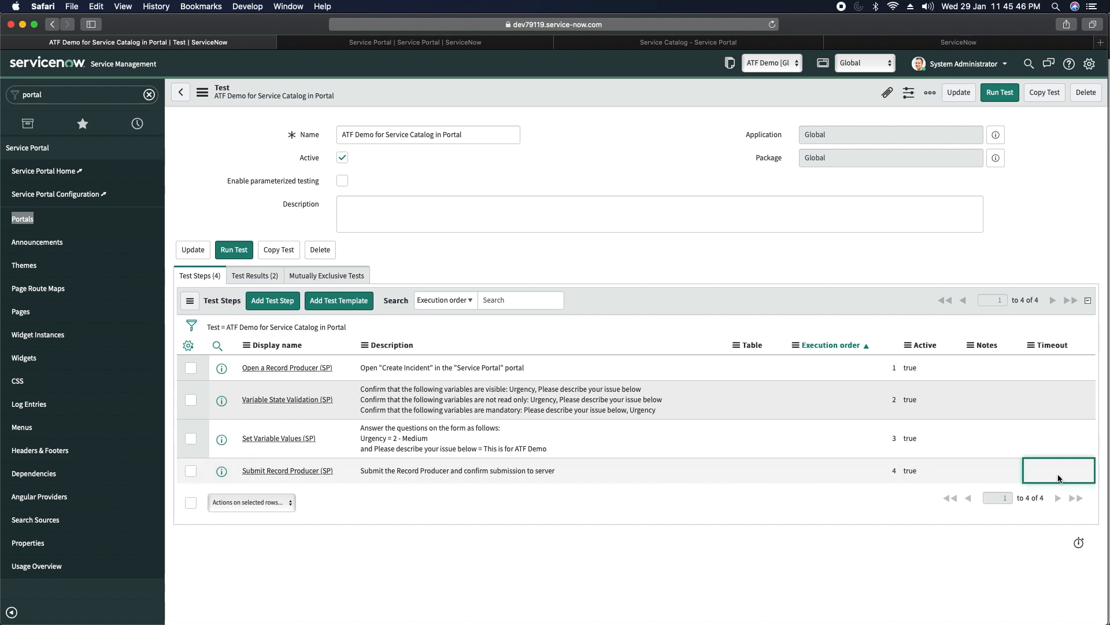
left_click(1054, 471)
left_click(1054, 471)
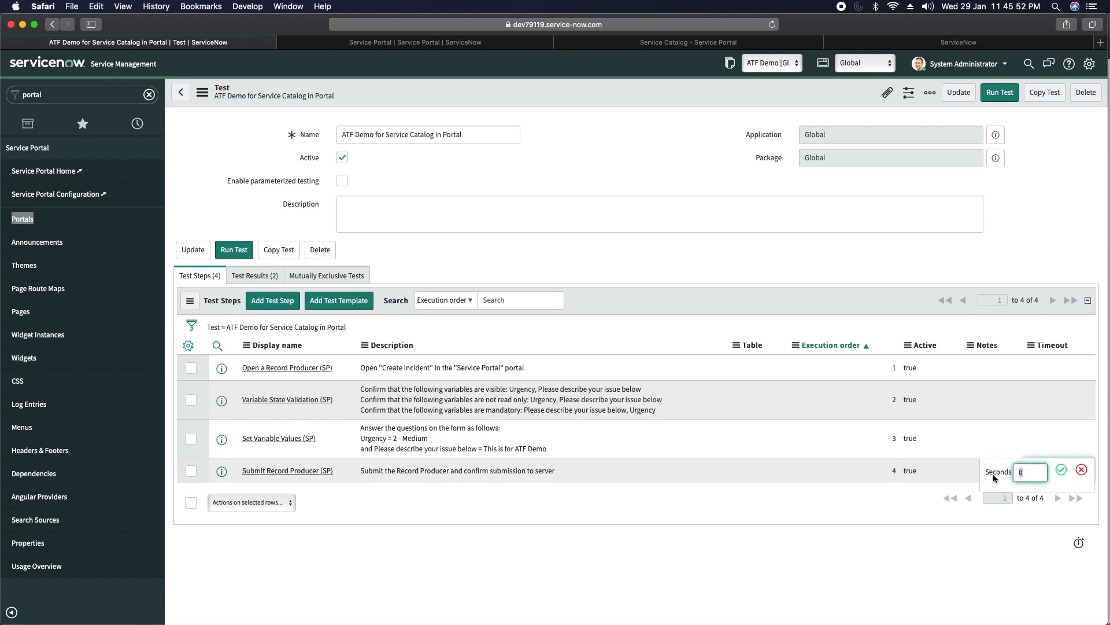
type("2")
left_click(1062, 469)
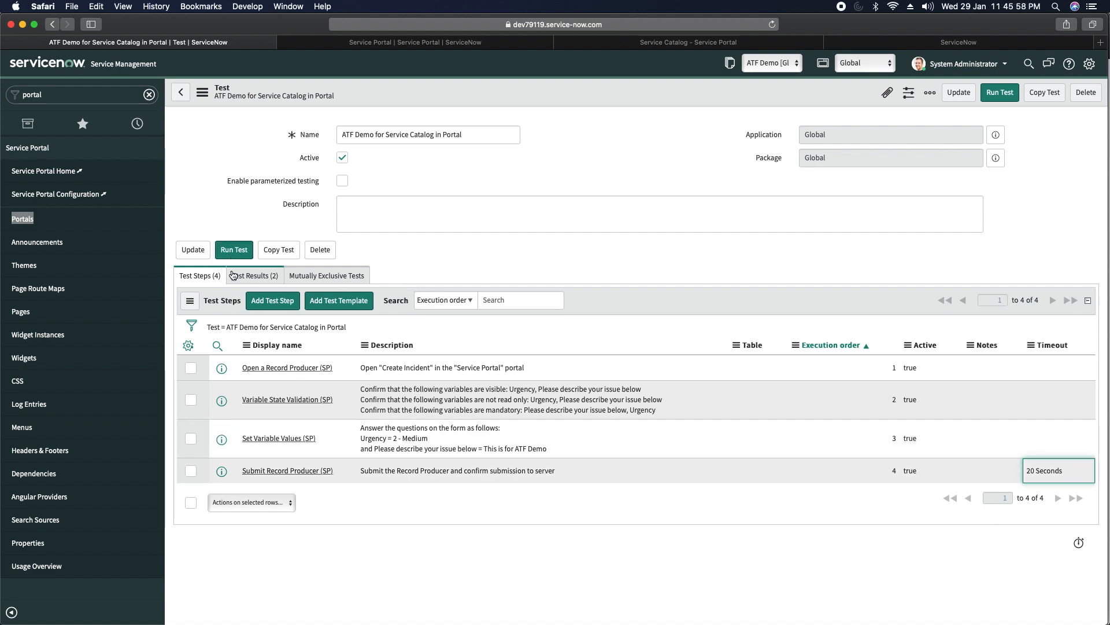
Run the test in the current Safari session, check the client test runner and open the test result.
left_click(233, 250)
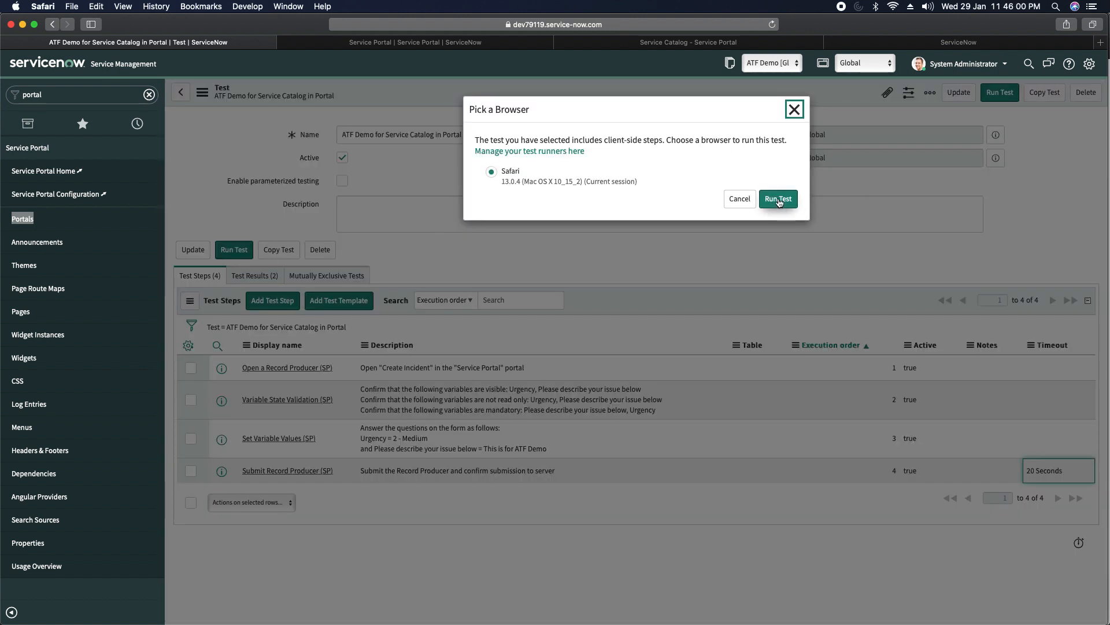
left_click(778, 199)
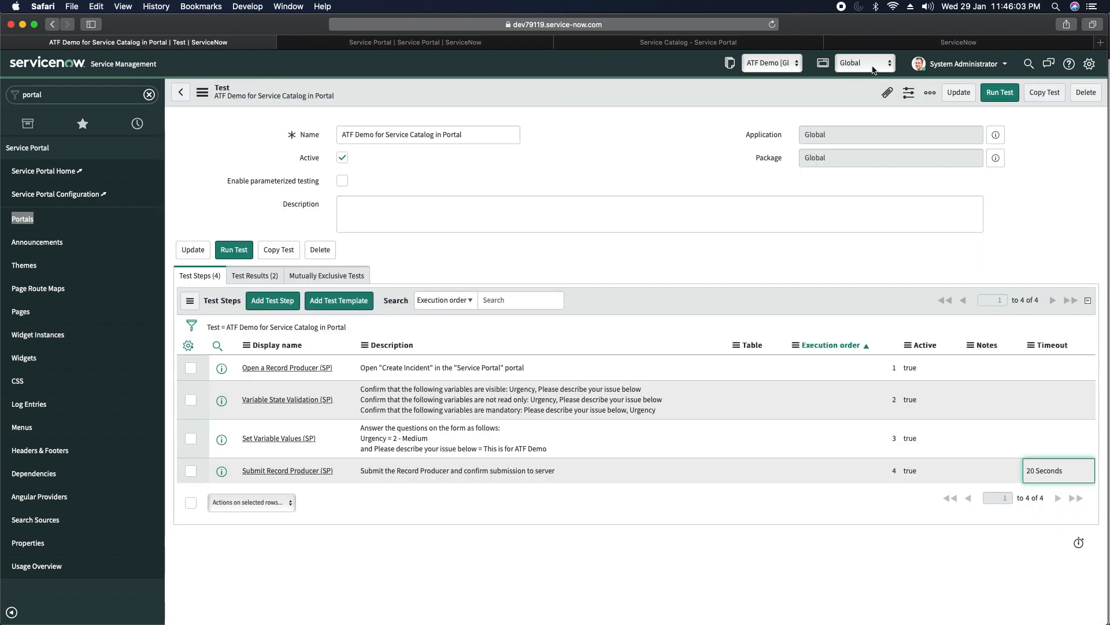
left_click(882, 44)
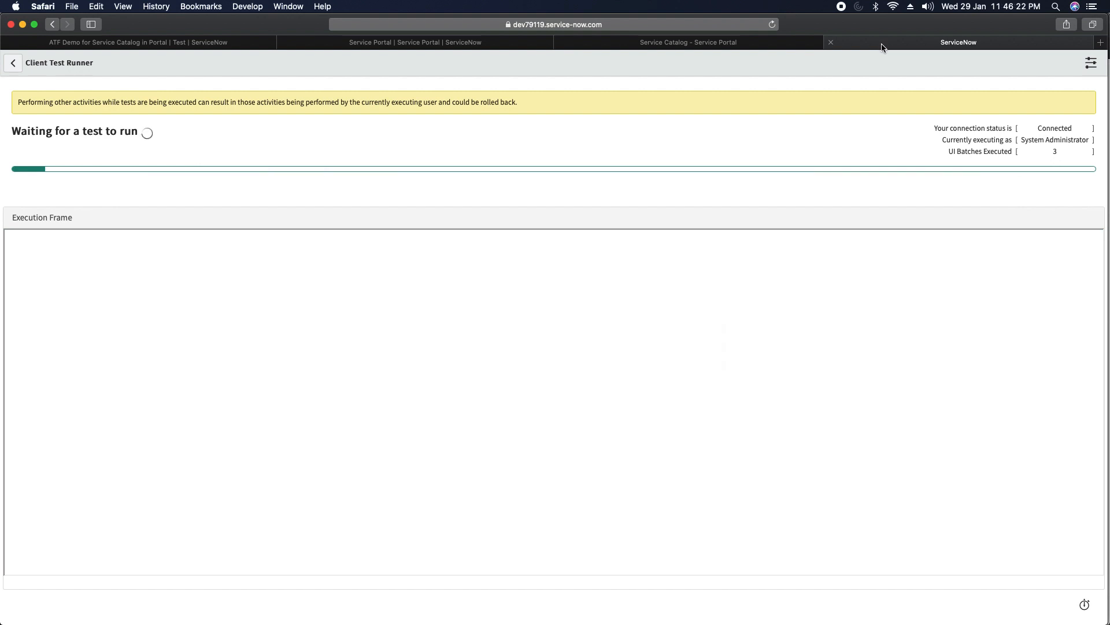
left_click(201, 43)
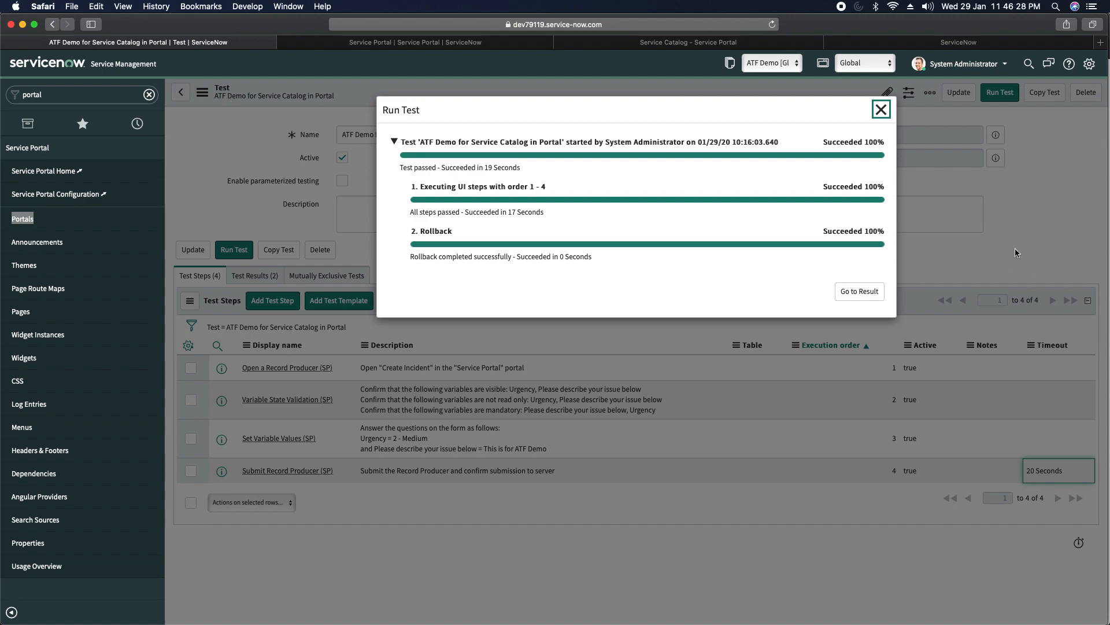
left_click(858, 294)
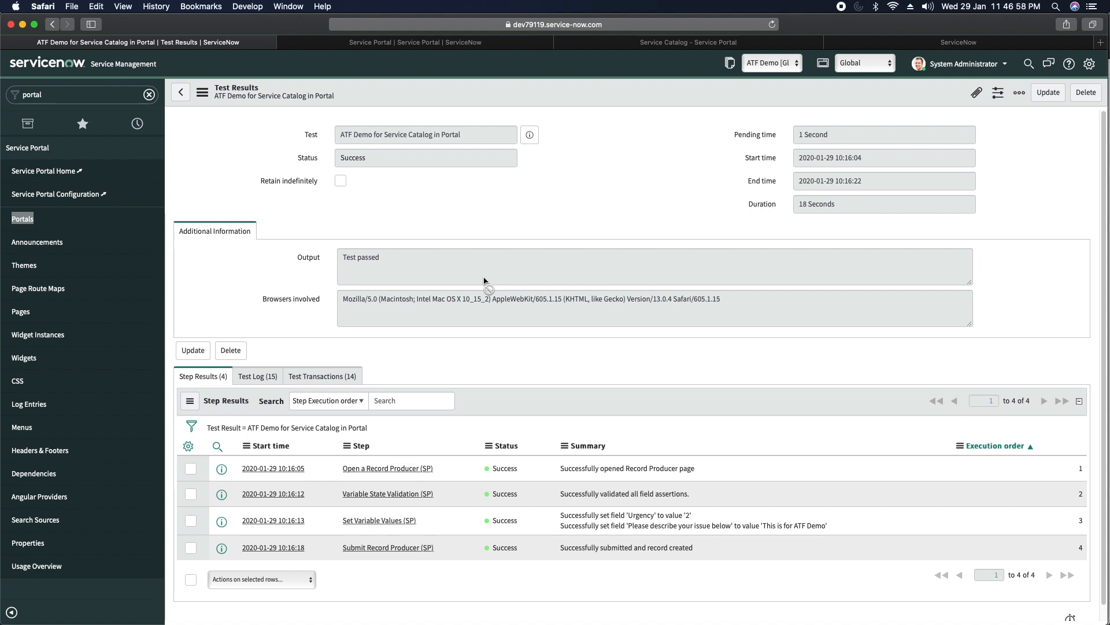
Return to the test record and choose Open a Catalog Item (SP) from the Service Catalog in Service Portal steps for a new test step.
left_click(530, 134)
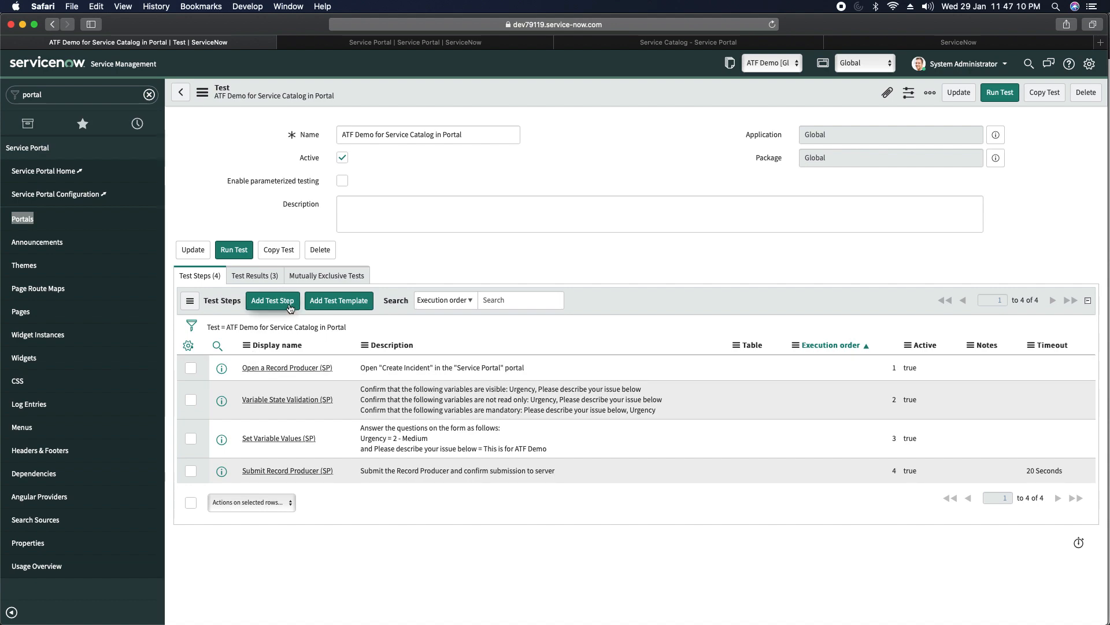
left_click(272, 301)
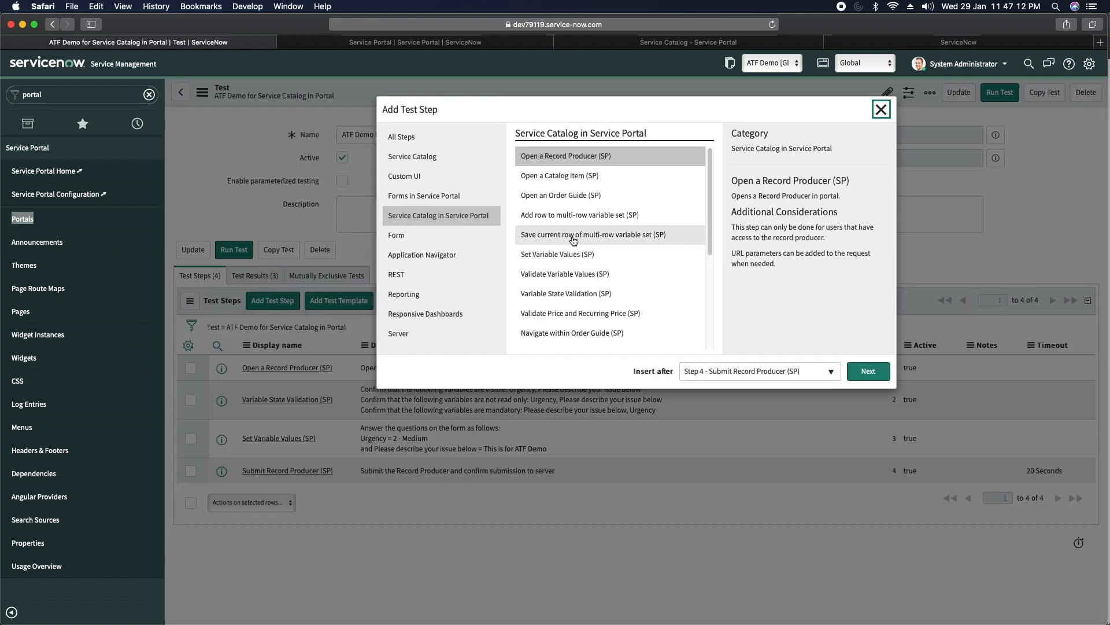
scroll(711, 198, "down", 5)
scroll(711, 154, "up", 5)
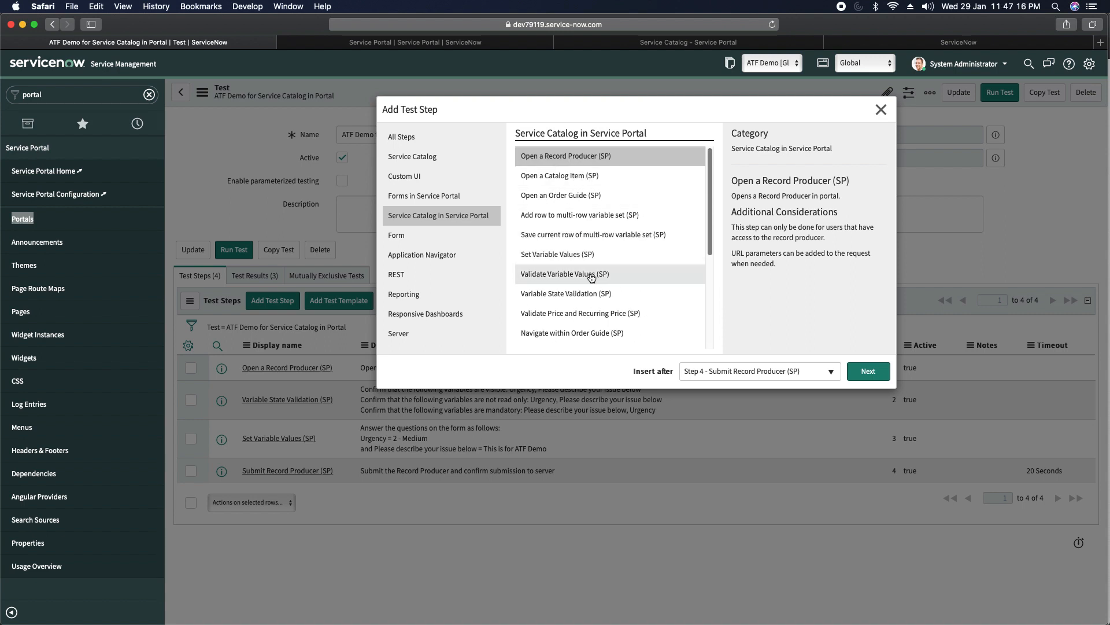
scroll(590, 274, "down", 3)
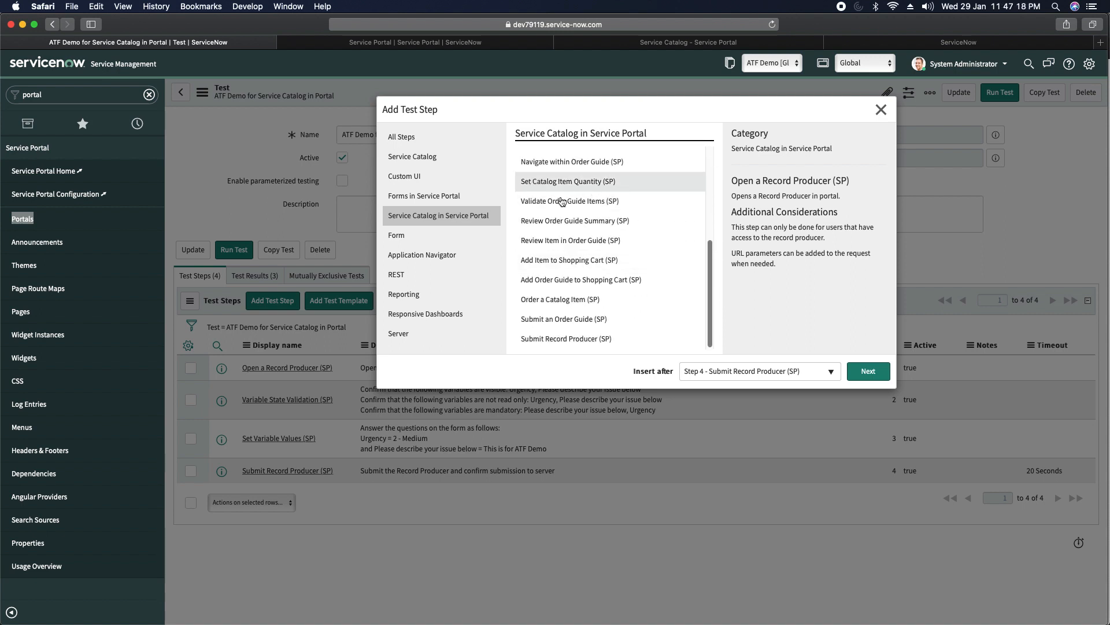
scroll(630, 218, "up", 5)
left_click(441, 139)
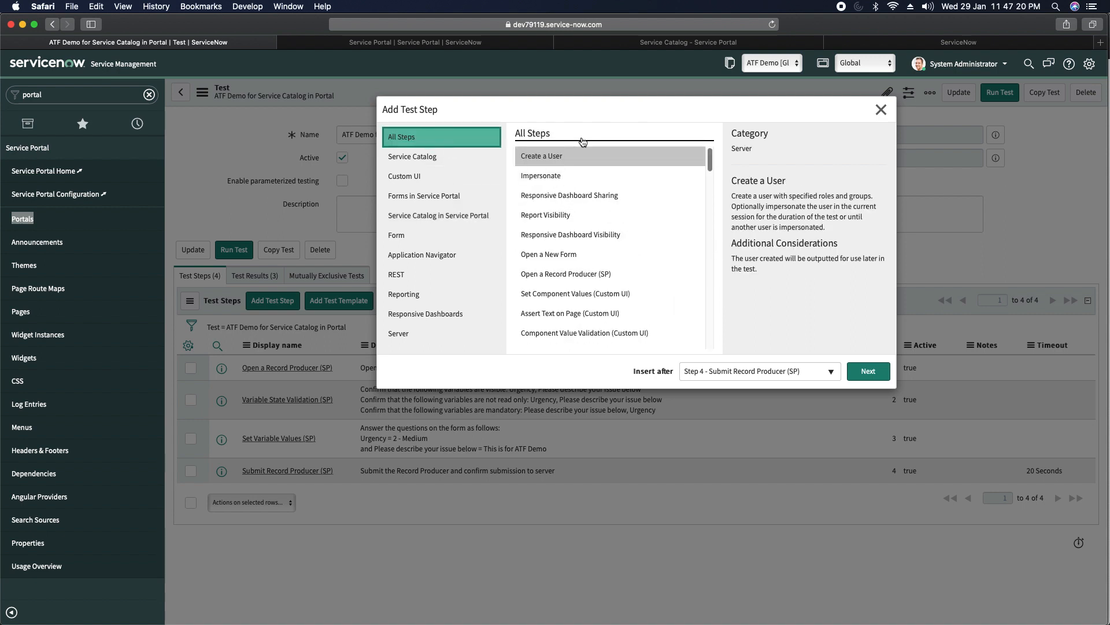
left_click(425, 196)
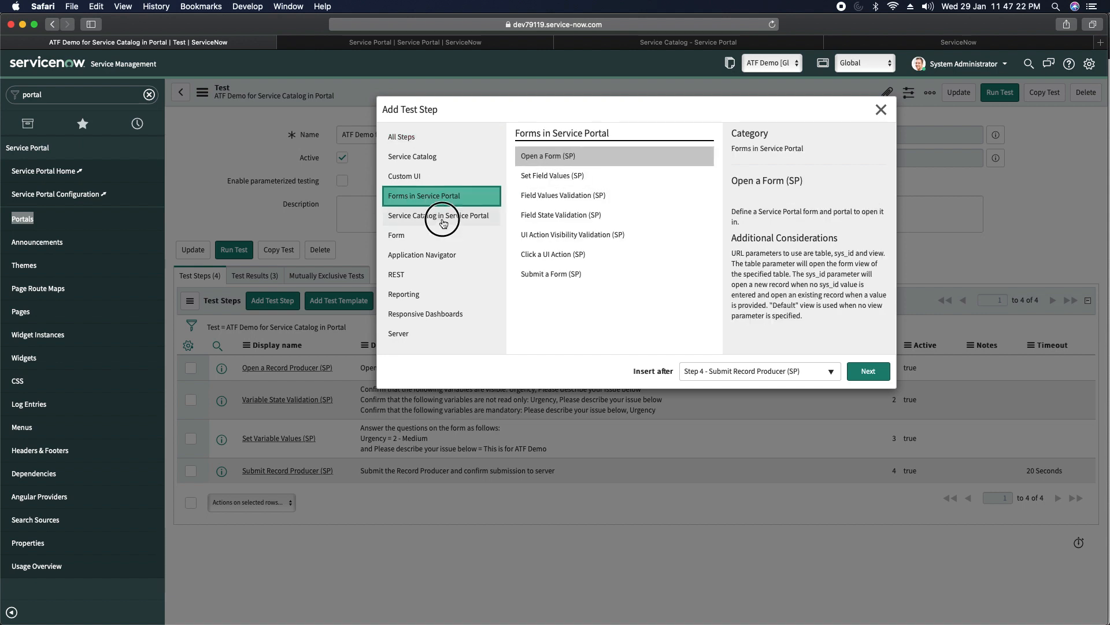
left_click(439, 216)
left_click_drag(713, 197, 708, 297)
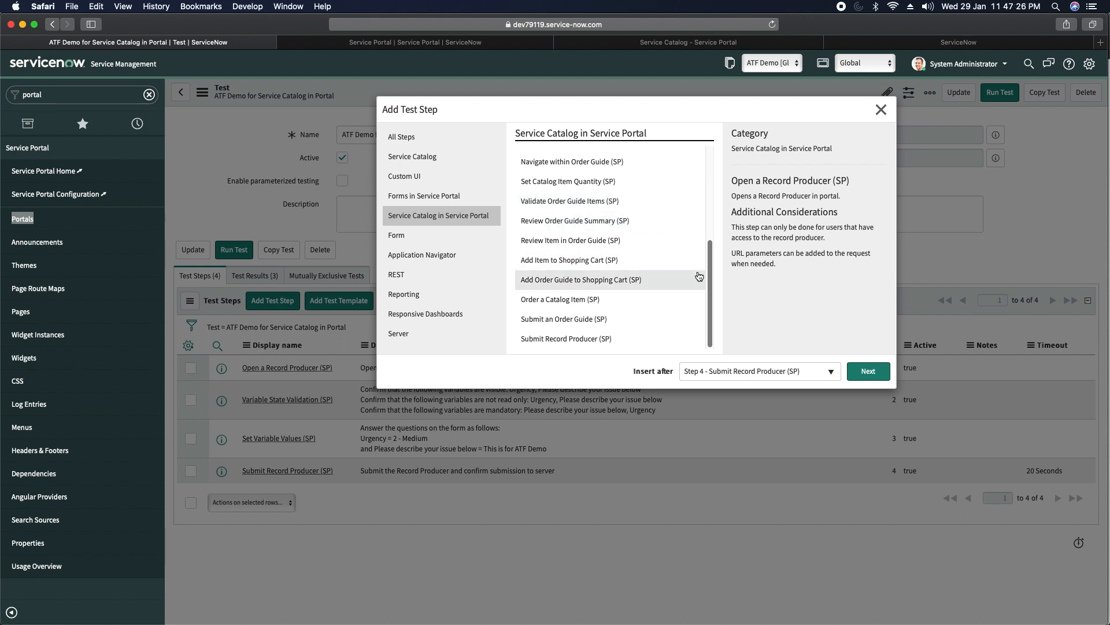
left_click_drag(711, 275, 716, 139)
left_click(561, 179)
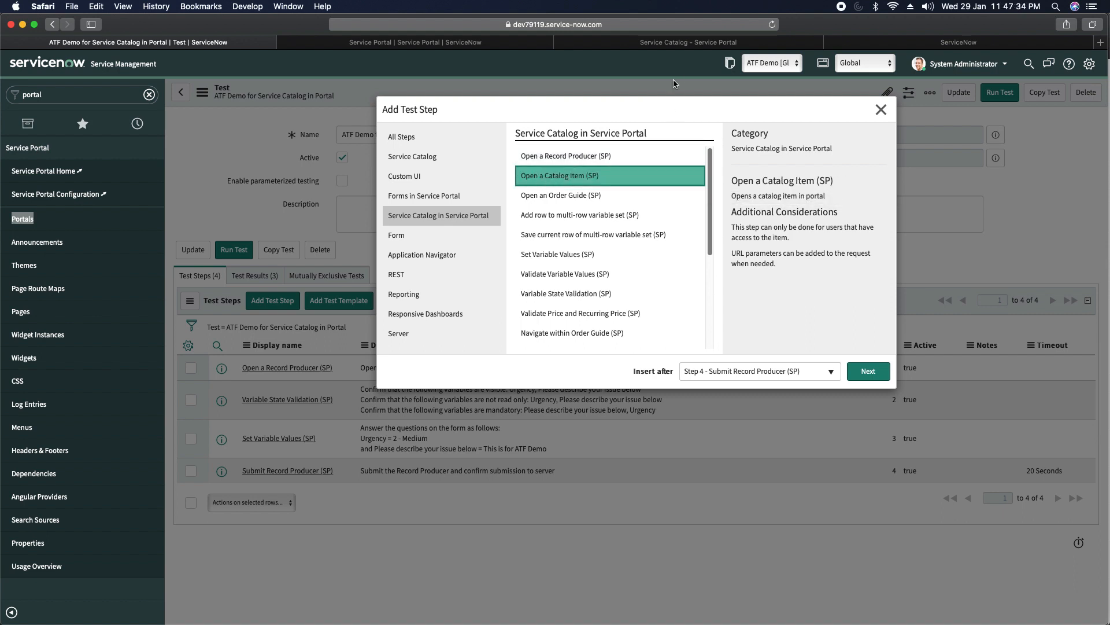
In the portal, leave the Create Incident form unsaved and inspect the Access item in the Software category, including its quantity choice.
left_click(677, 44)
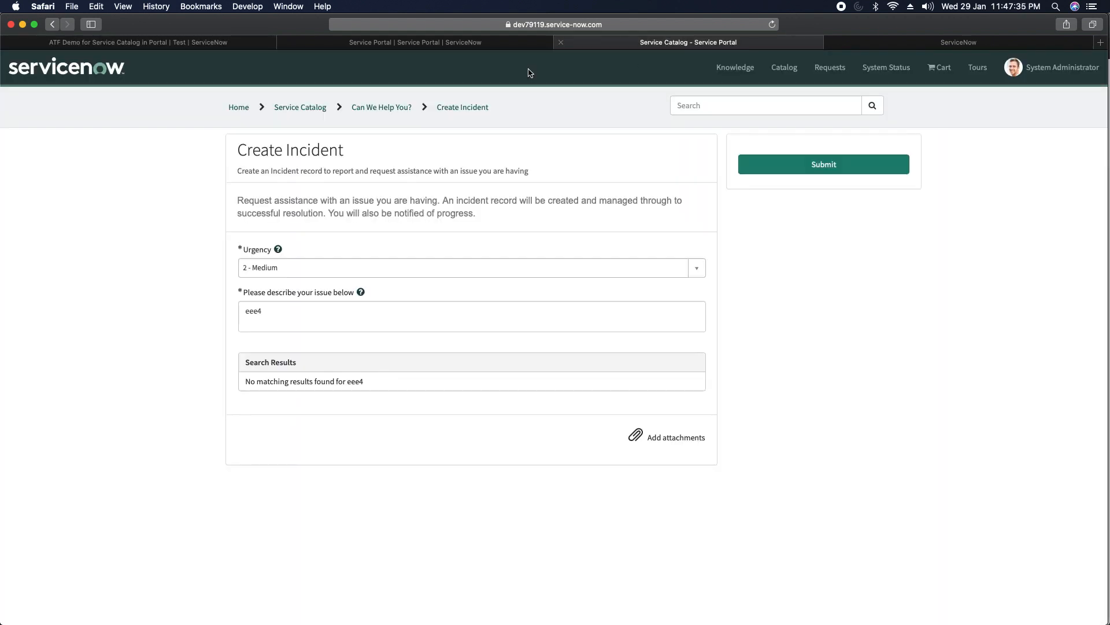
left_click(311, 110)
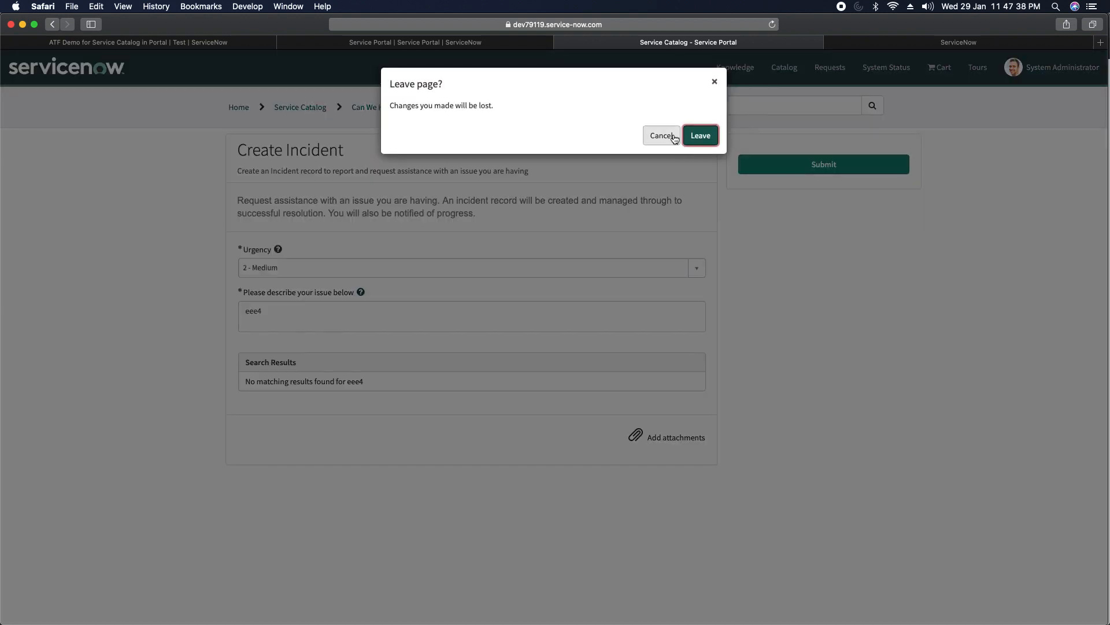
left_click(694, 138)
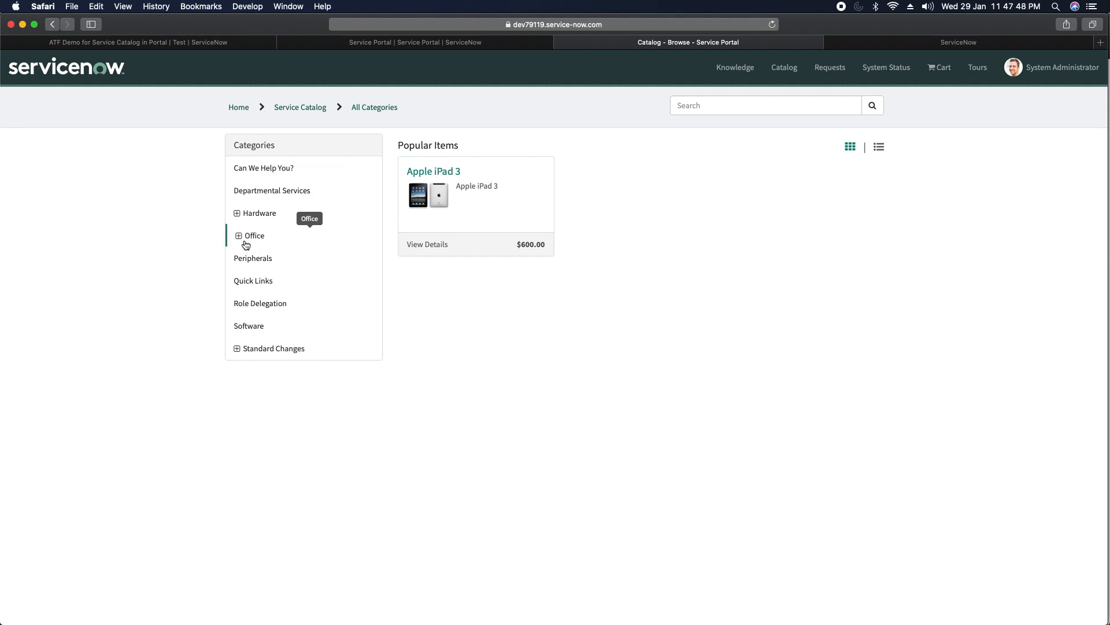
left_click(245, 327)
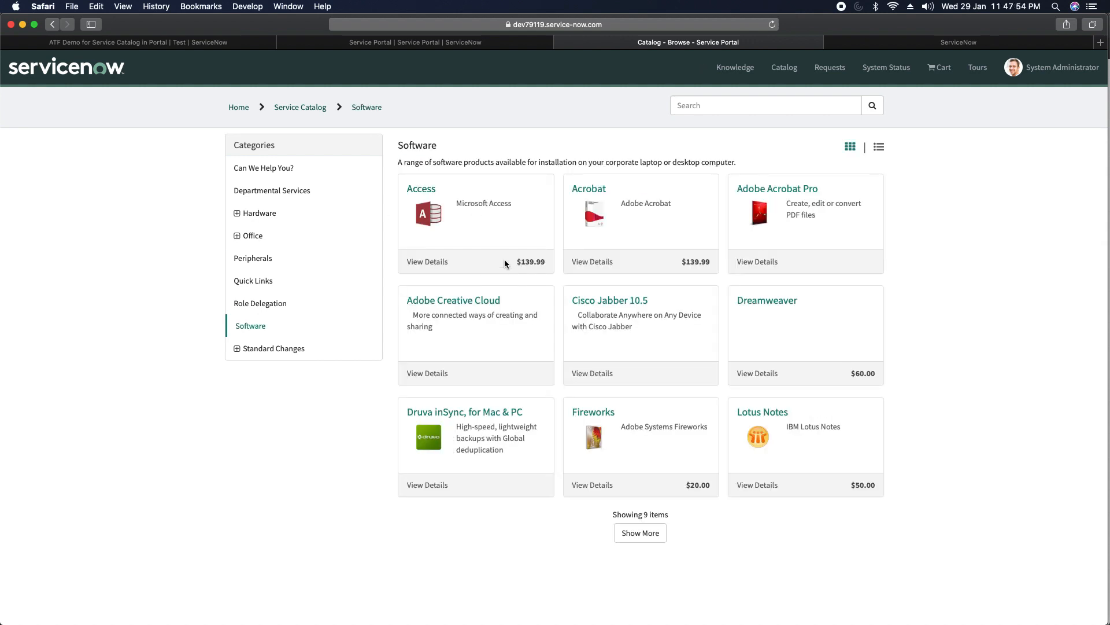
left_click(431, 190)
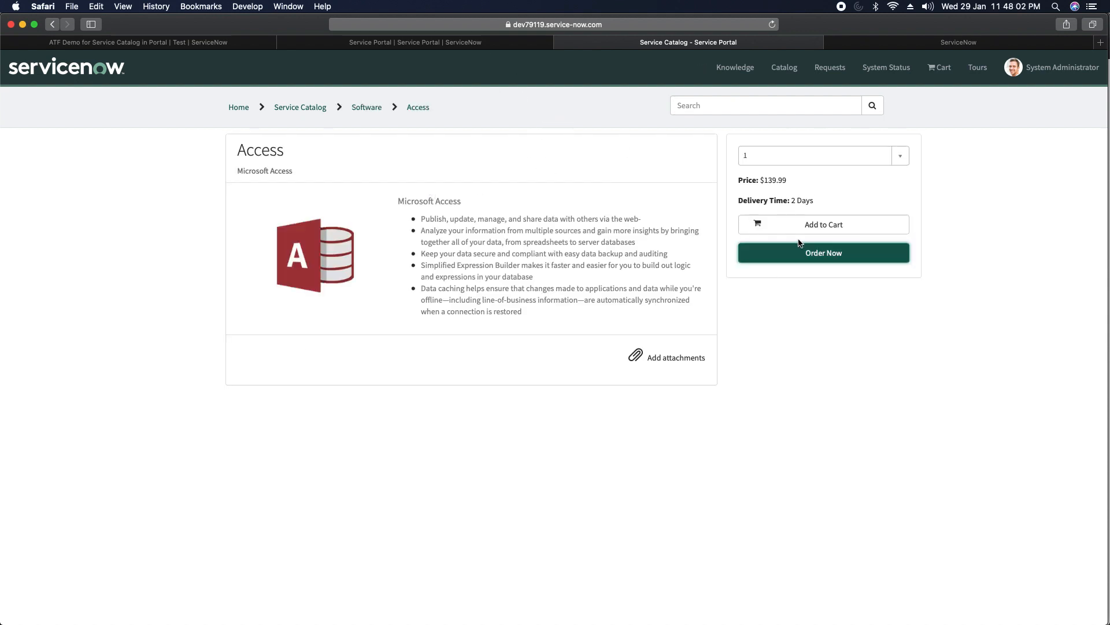
left_click(791, 161)
left_click(791, 158)
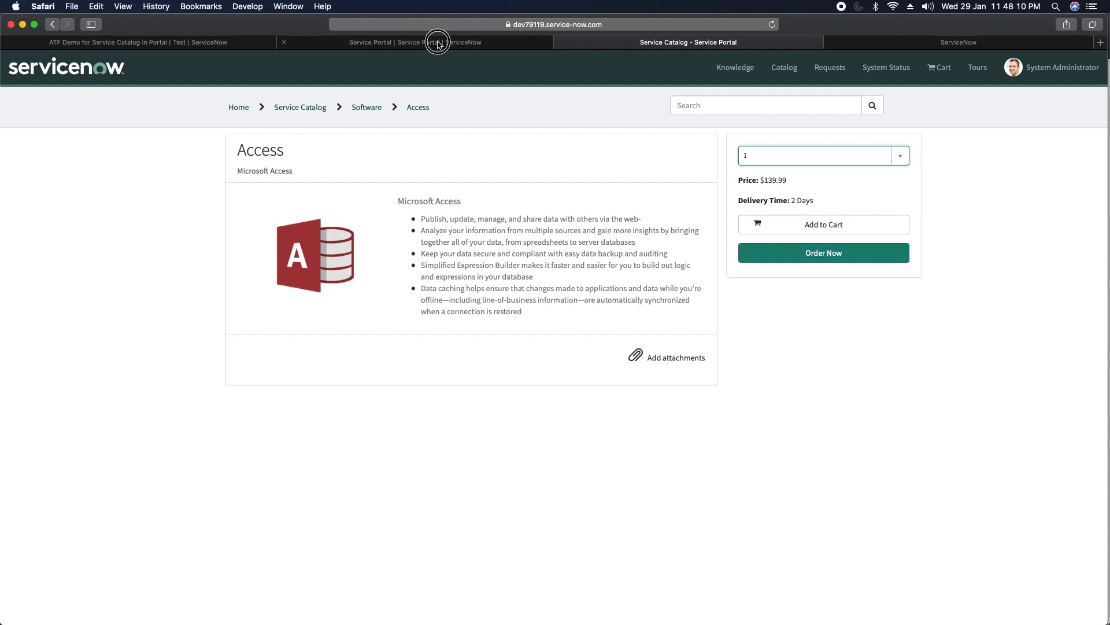
Add the Open a Catalog Item (SP) step to the test with Access as the catalog item, keeping the Service Portal portal and sc_cat_item page.
left_click(411, 43)
left_click(187, 42)
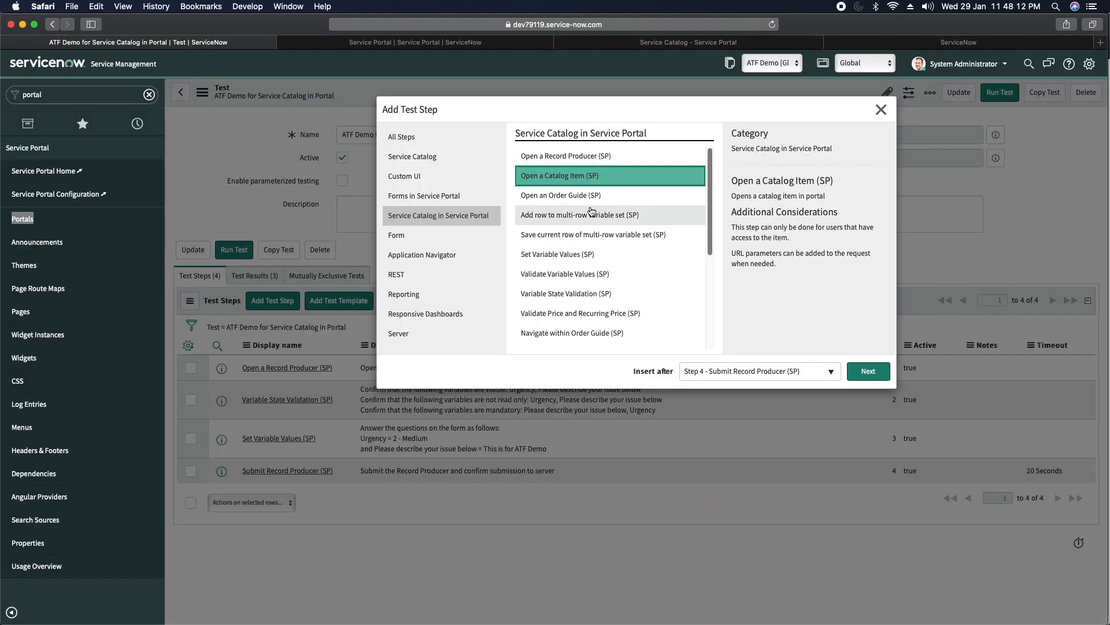
left_click(868, 370)
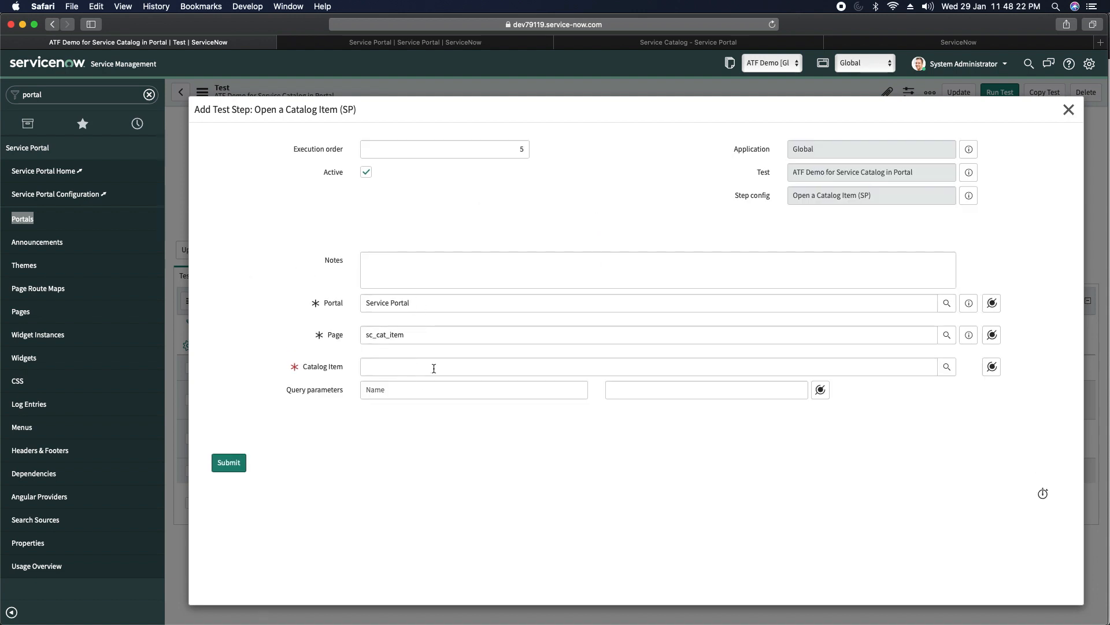
left_click(522, 365)
type("access")
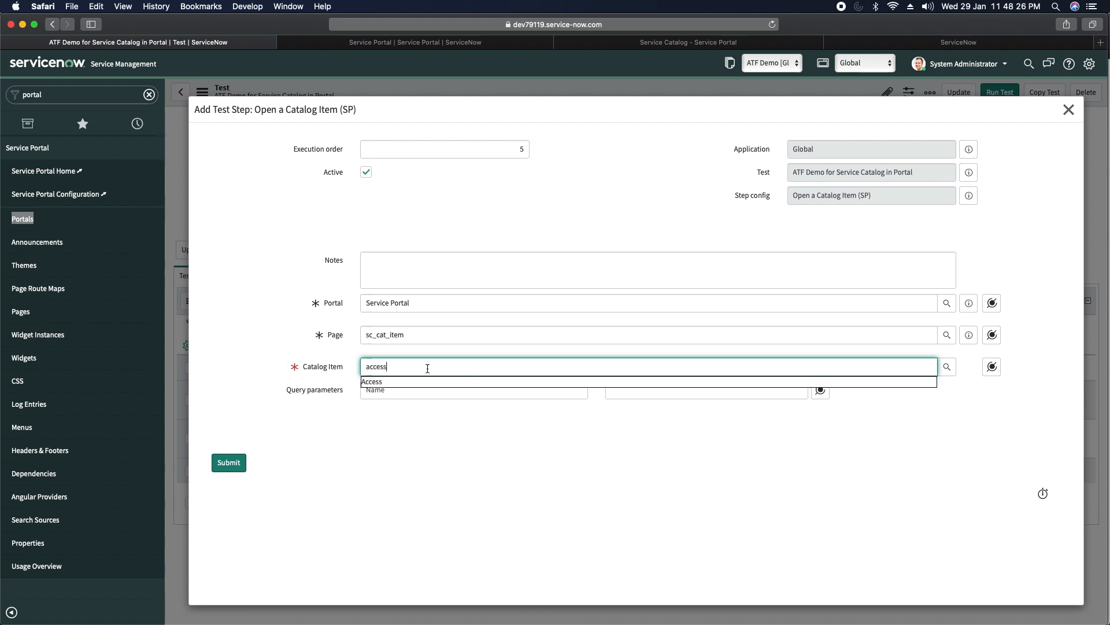
left_click(385, 381)
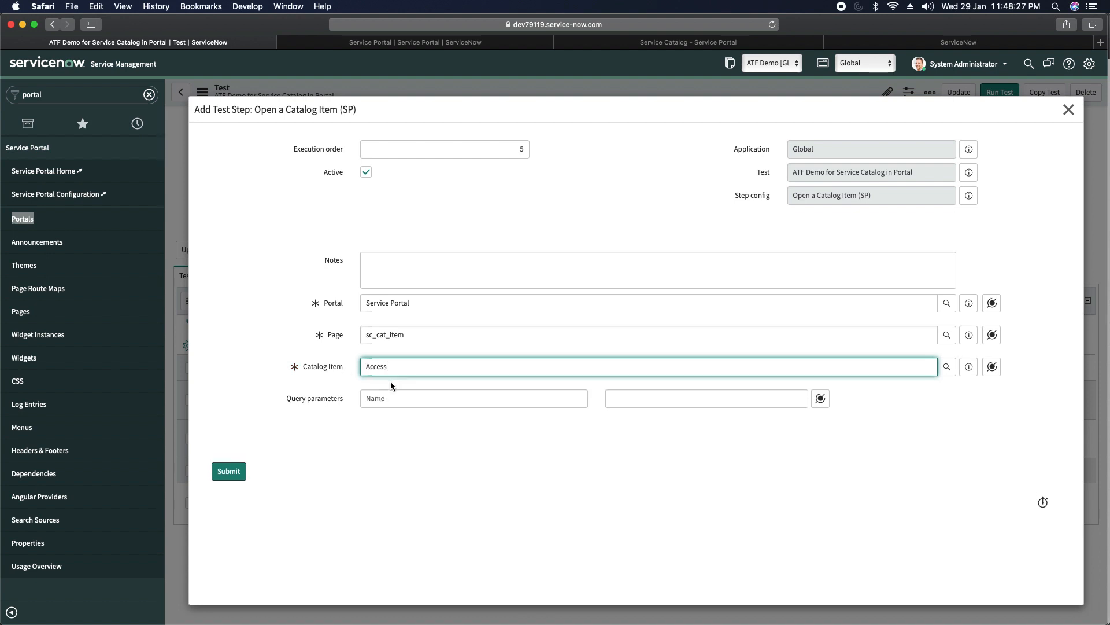
left_click(335, 301)
left_click(260, 322)
left_click(223, 474)
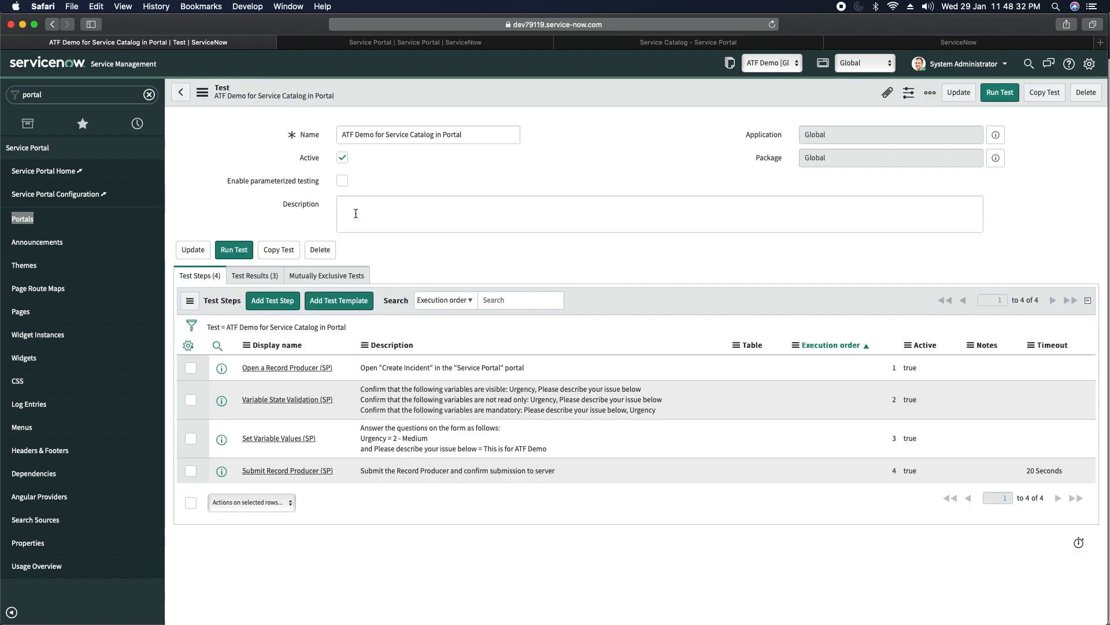
Add a Set Catalog Item Quantity (SP) step after the Open a Catalog Item (SP) step, with quantity 5.
left_click(272, 304)
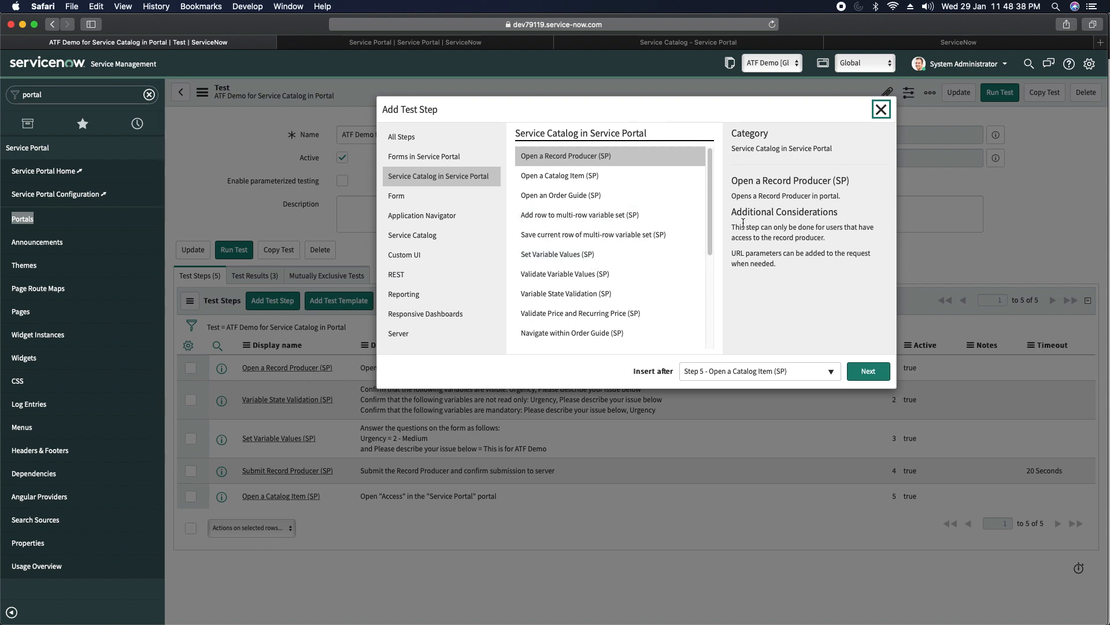
left_click_drag(711, 199, 706, 303)
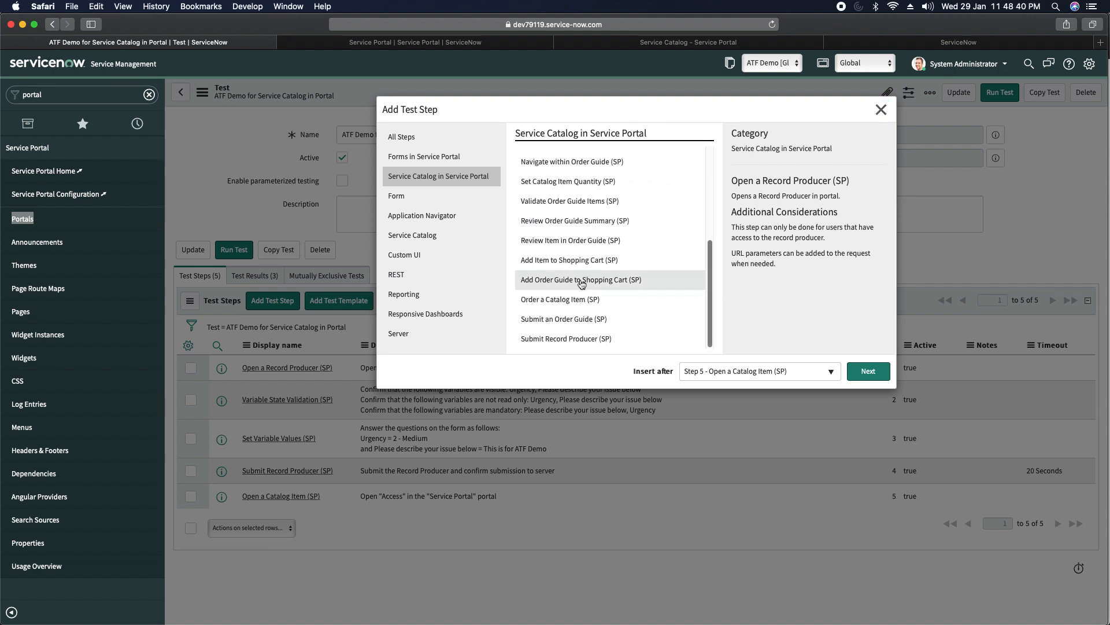
left_click(568, 298)
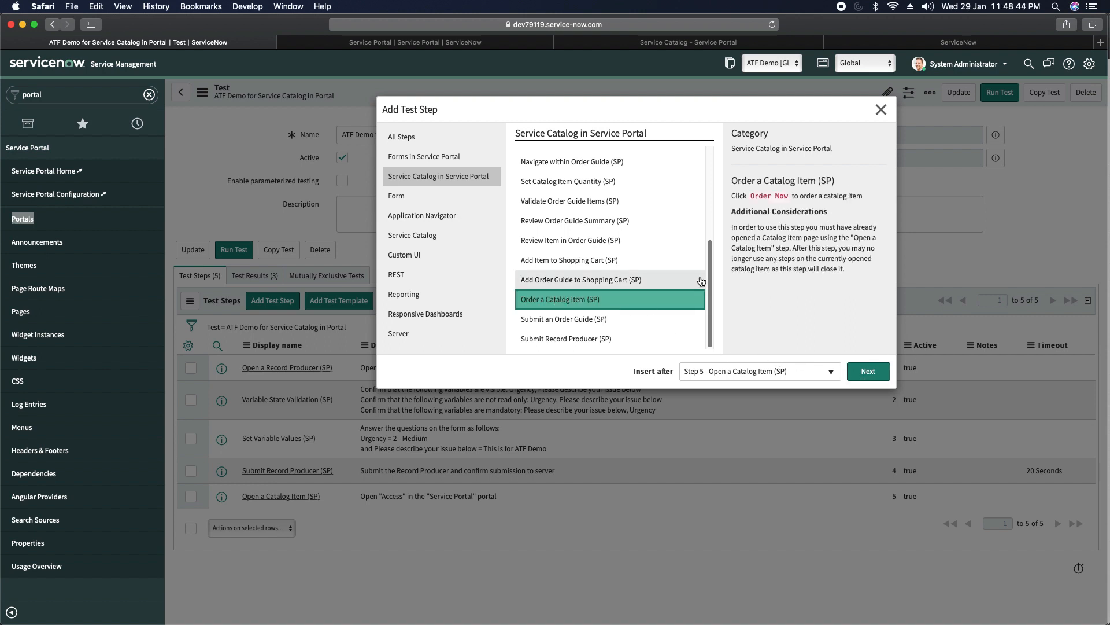
left_click_drag(710, 281, 710, 245)
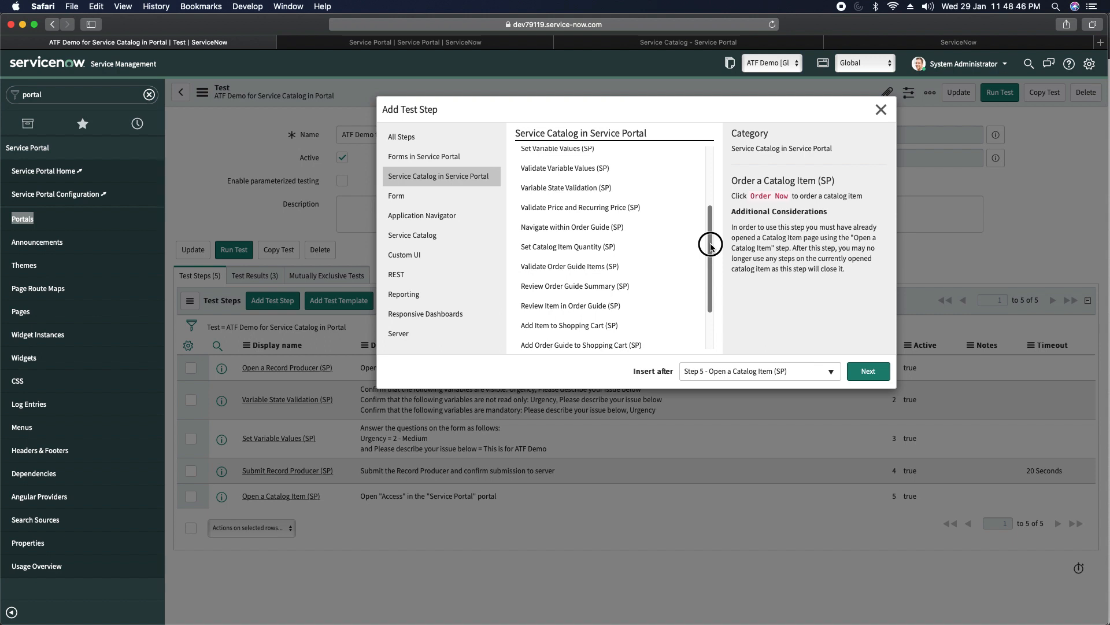
left_click(572, 249)
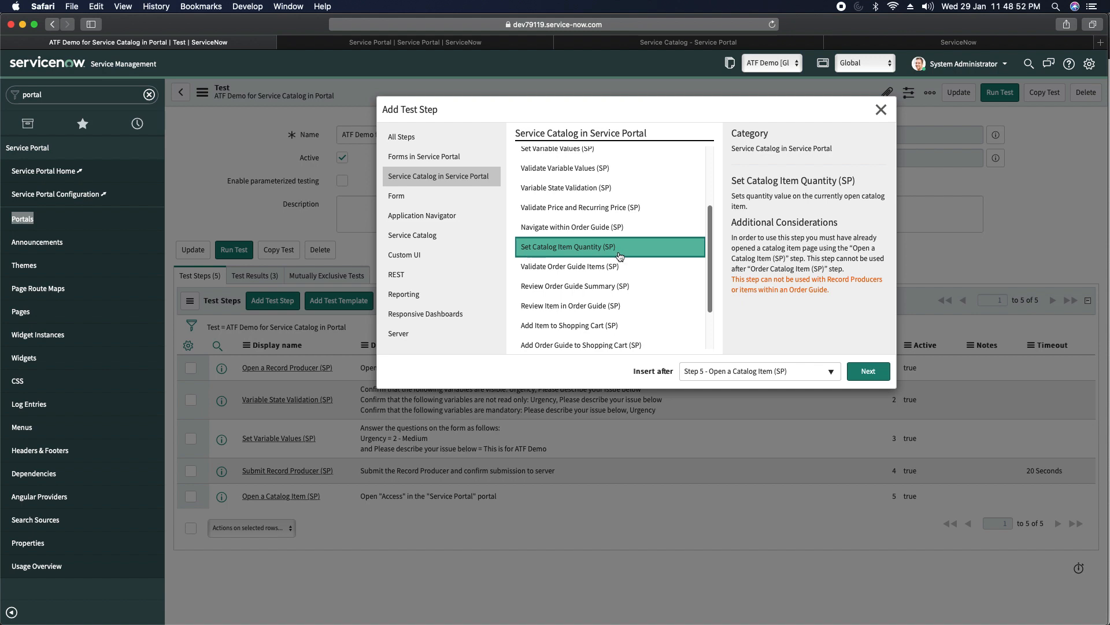
left_click(867, 375)
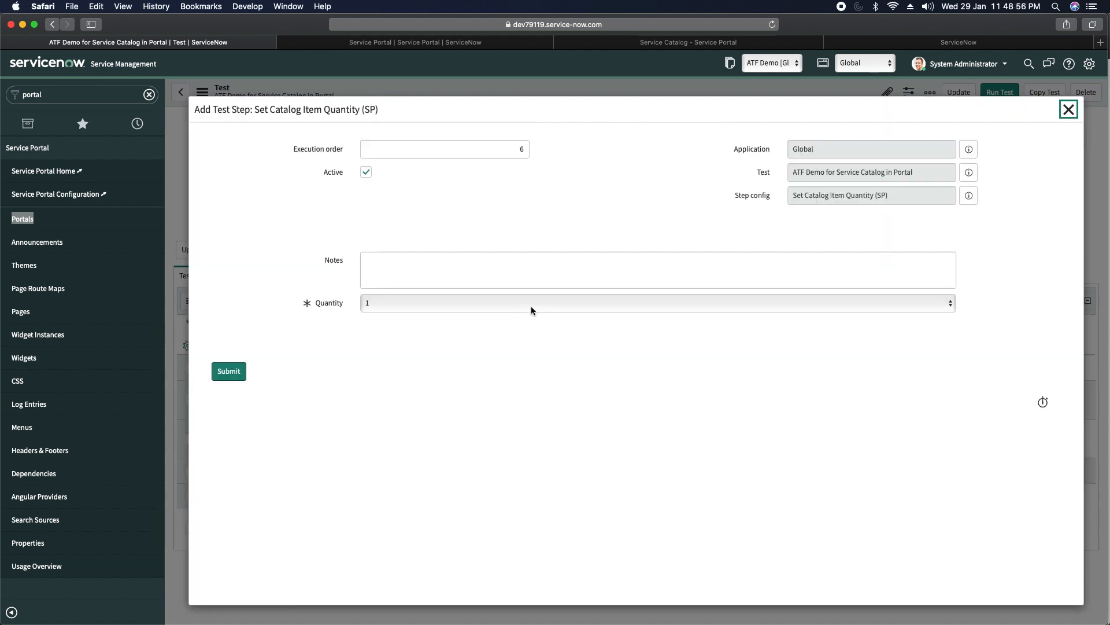
left_click(531, 307)
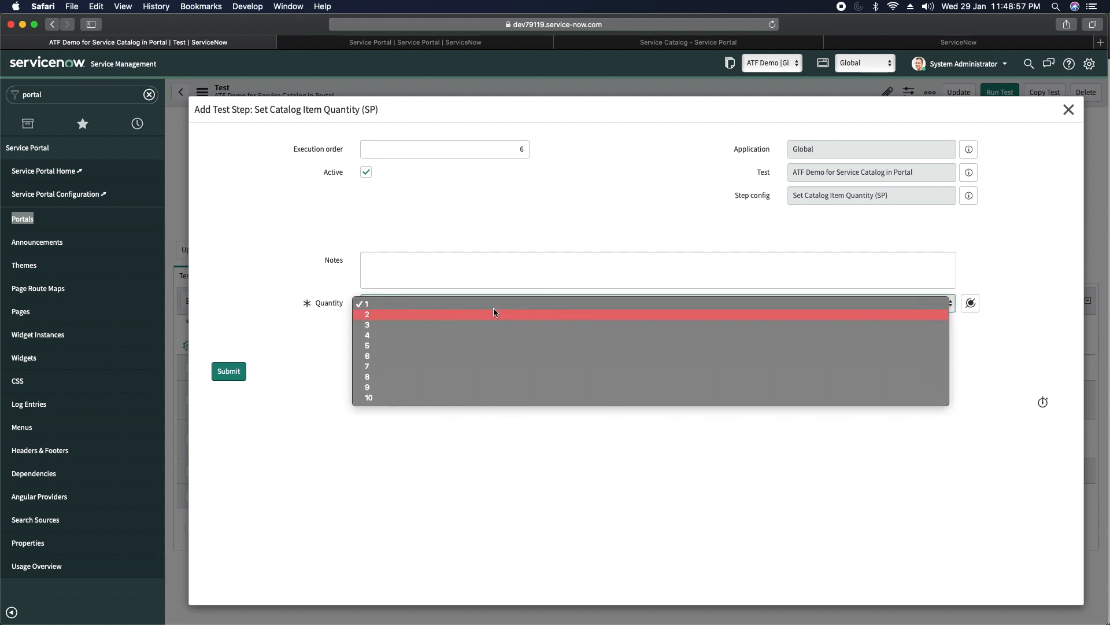
left_click(408, 345)
left_click(280, 265)
left_click(246, 378)
left_click(234, 372)
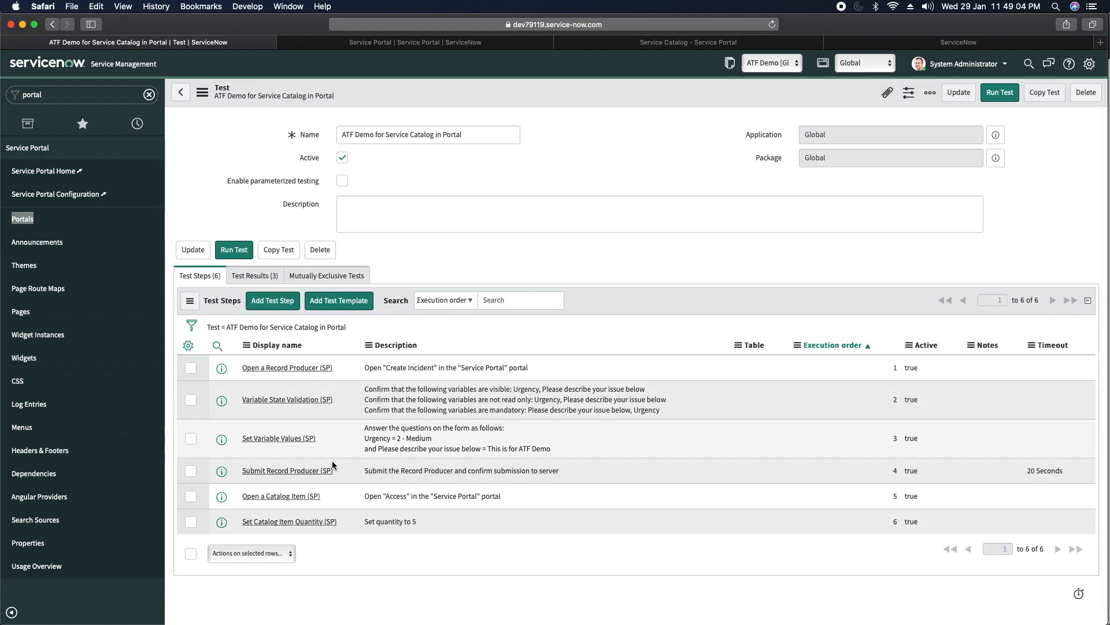
Start a Validate Price and Recurring Price (SP) test step after the quantity step and look up the Access item's price in the portal.
left_click(275, 305)
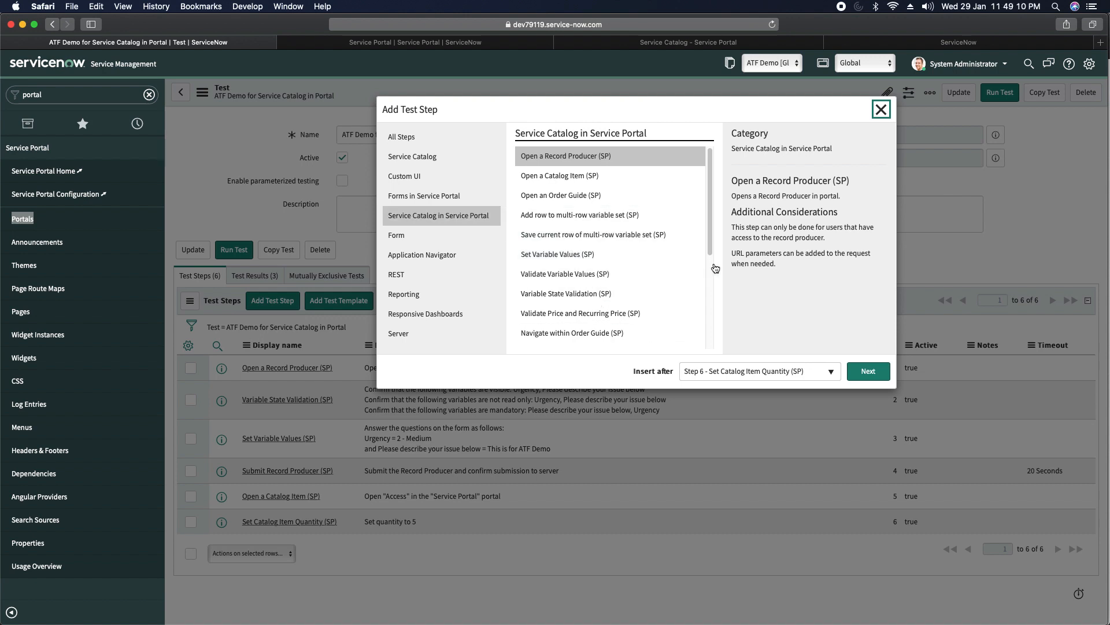
scroll(699, 260, "down", 3)
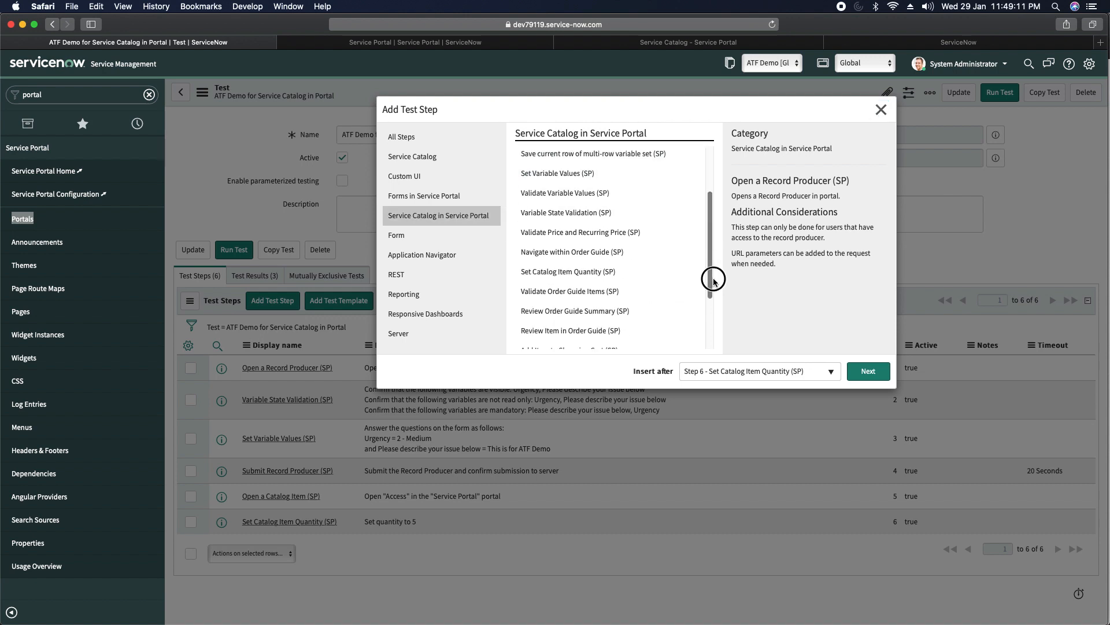
left_click(596, 239)
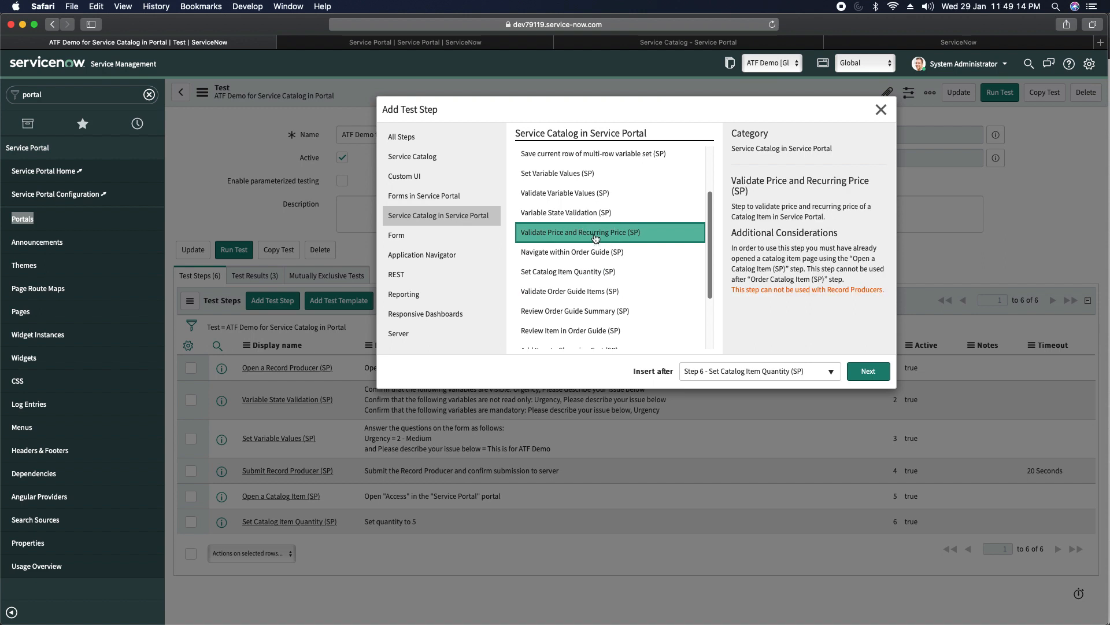
left_click(866, 374)
left_click(684, 46)
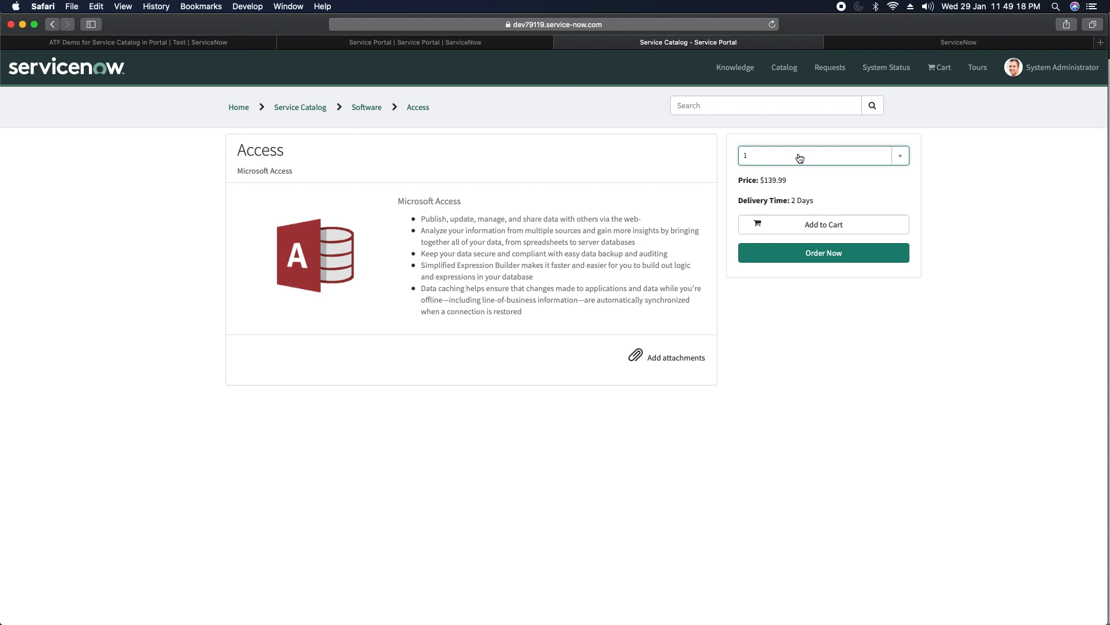
left_click(215, 42)
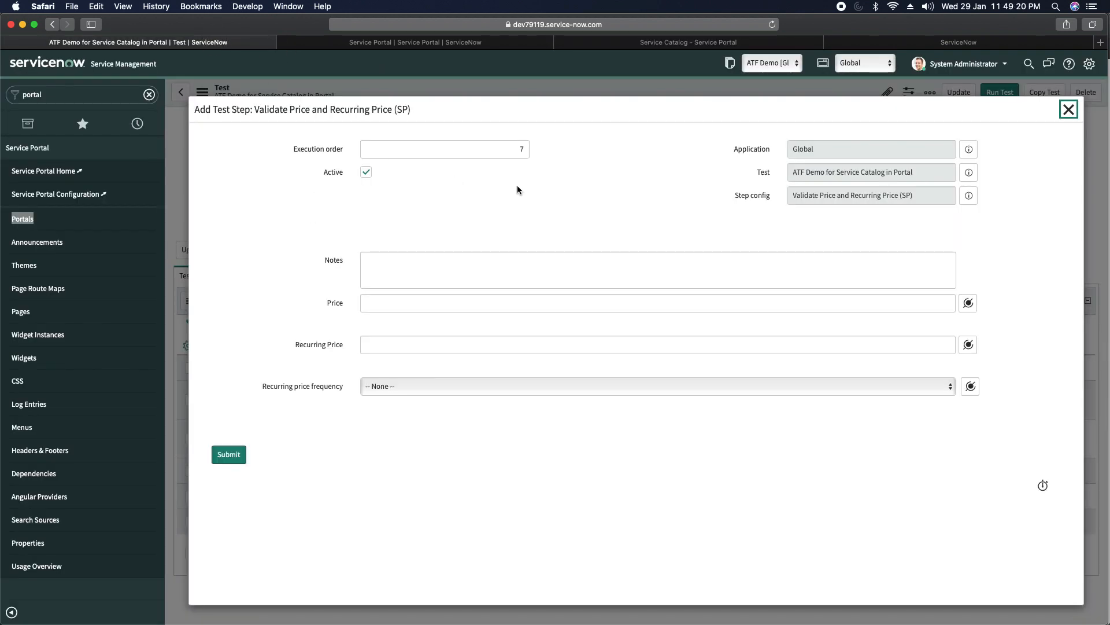
Set the expected price to 139.99, check it against the portal, and submit the step with no recurring price or frequency.
left_click(400, 304)
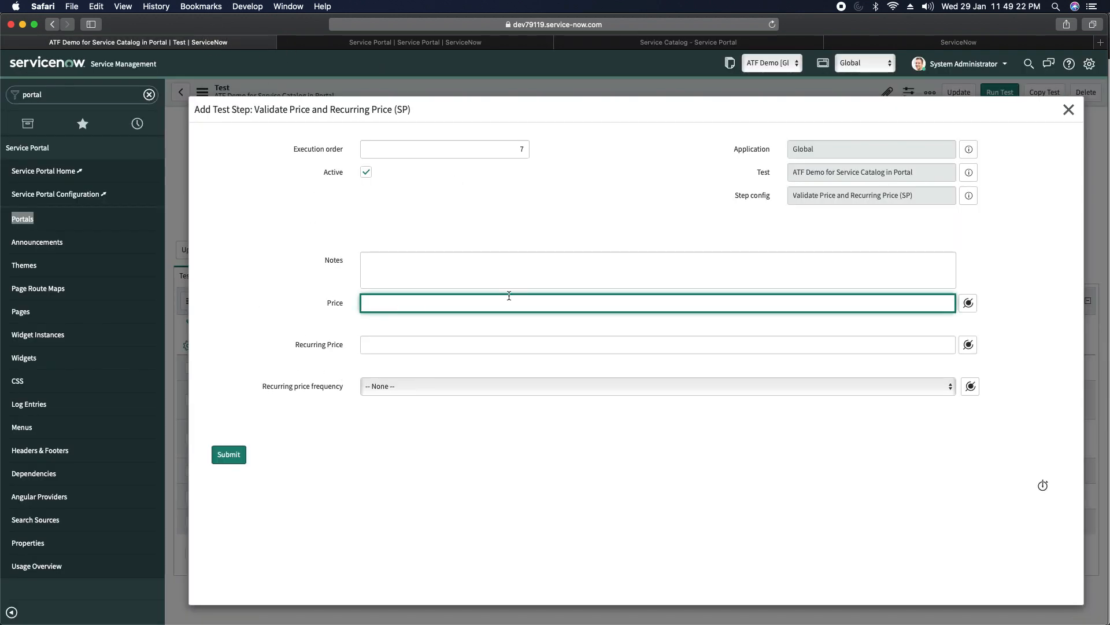
type("39")
key("BackSpace")
key("BackSpace")
key("BackSpace")
left_click(310, 323)
left_click(650, 44)
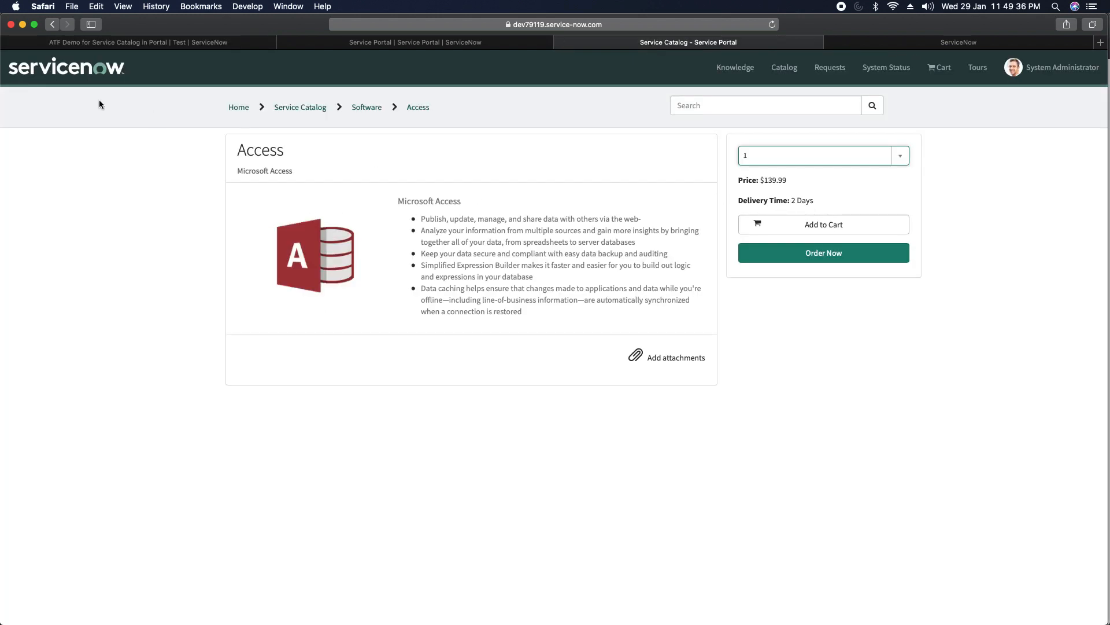
left_click(173, 43)
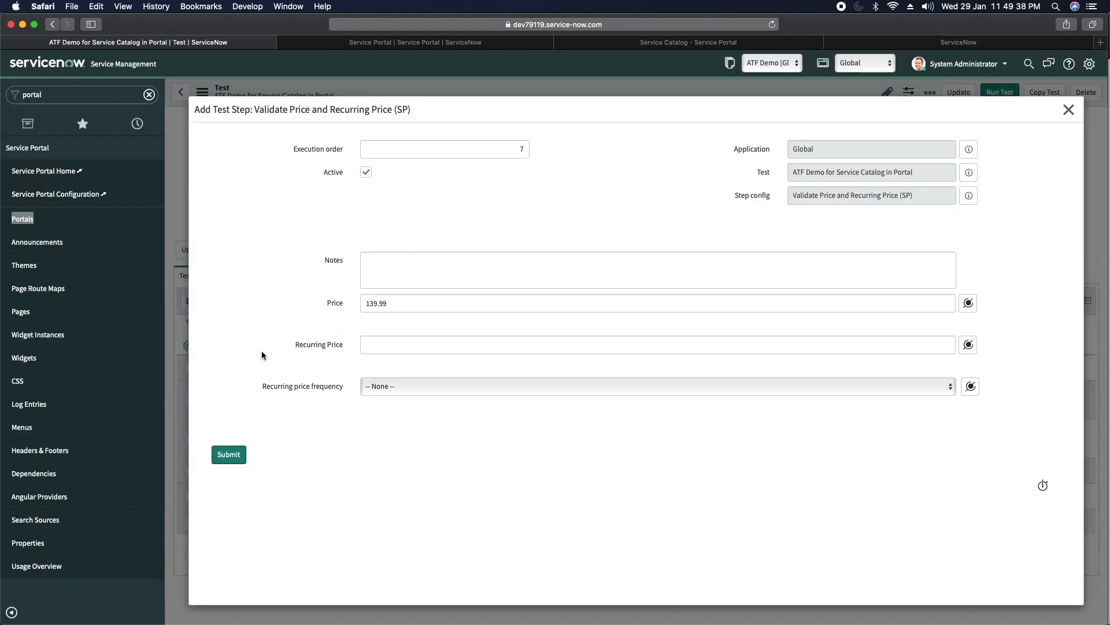
left_click(405, 386)
left_click(284, 290)
left_click(238, 461)
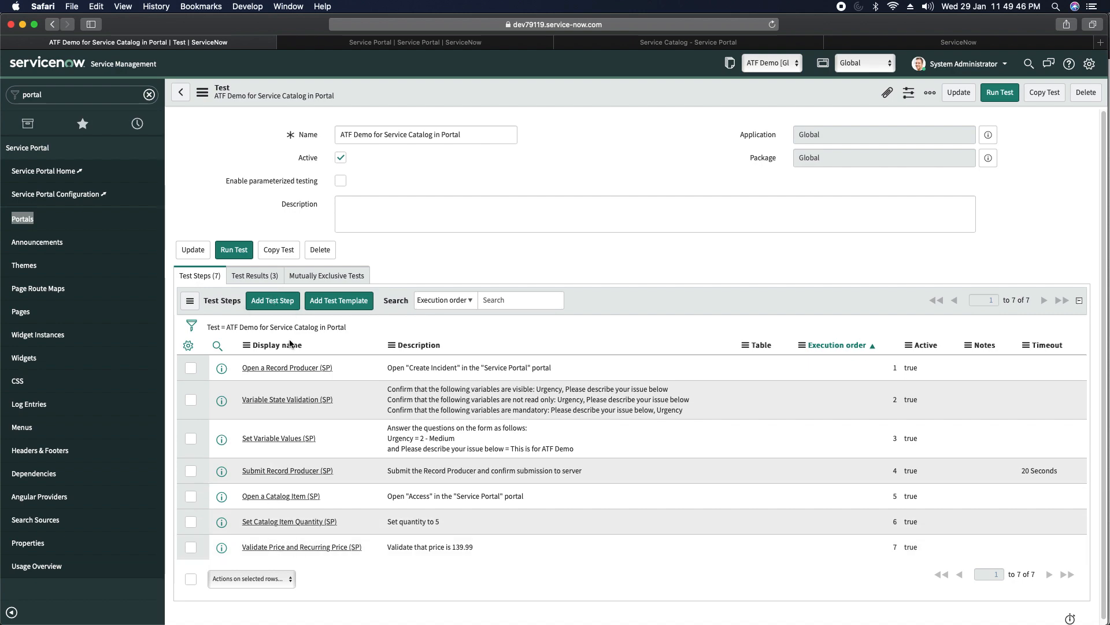
Add an Order a Catalog Item (SP) step after the price validation, keeping the assert type Successfully ordered Catalog Item.
left_click(275, 301)
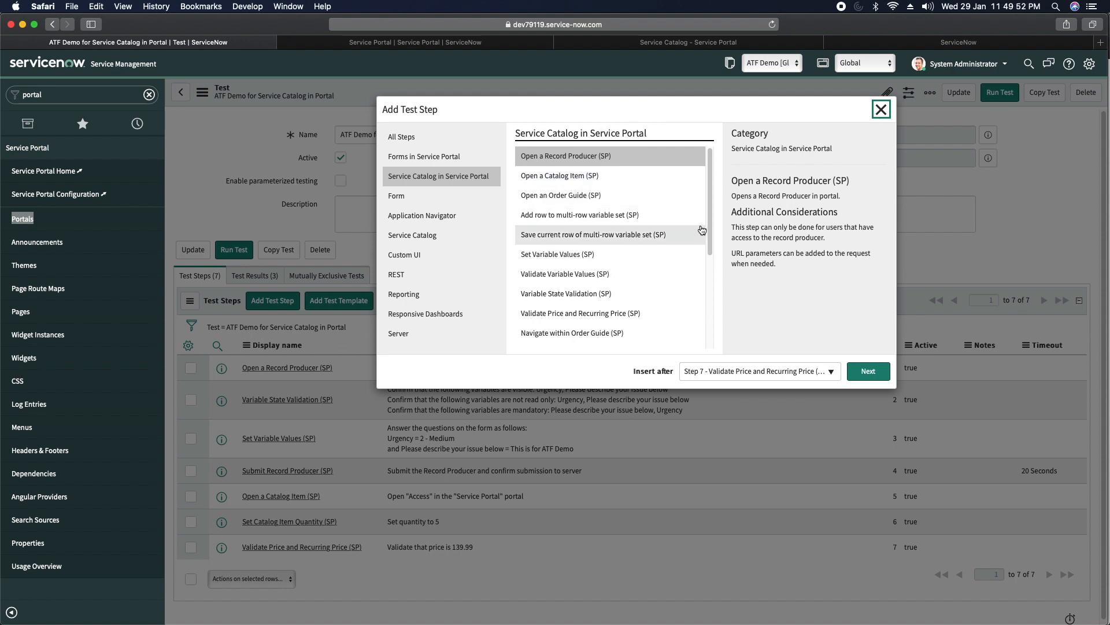
scroll(711, 241, "down", 2)
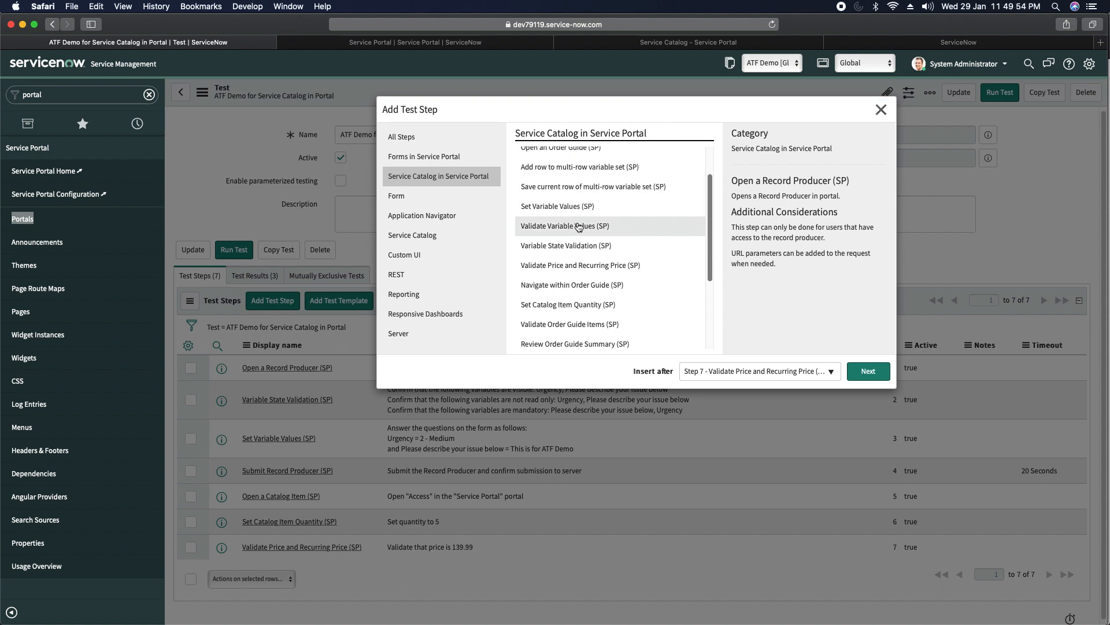
left_click(708, 43)
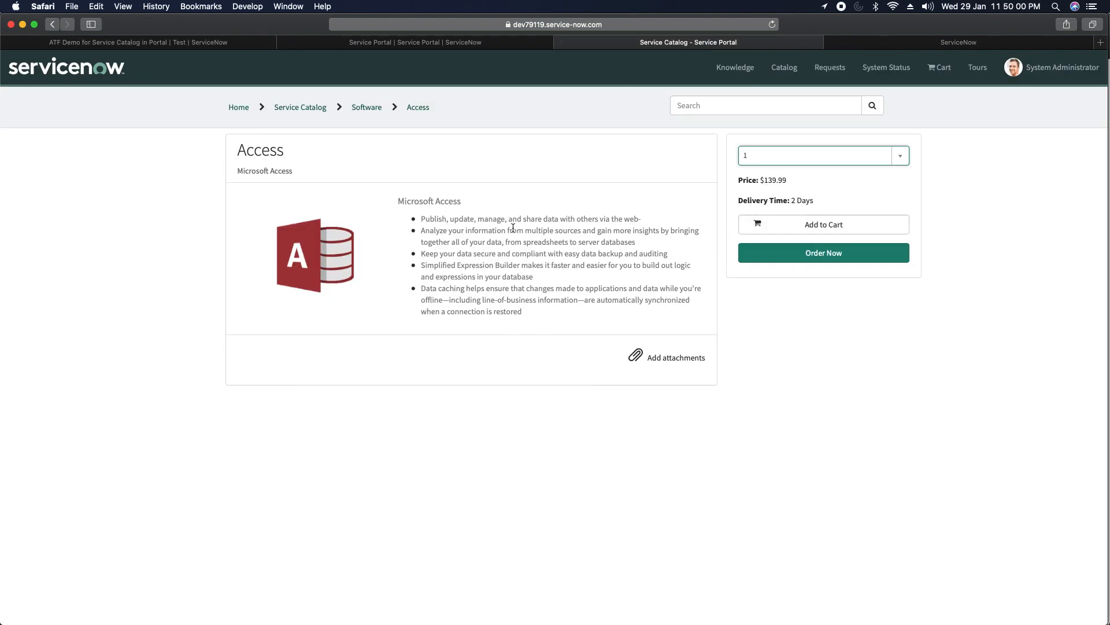
left_click(185, 45)
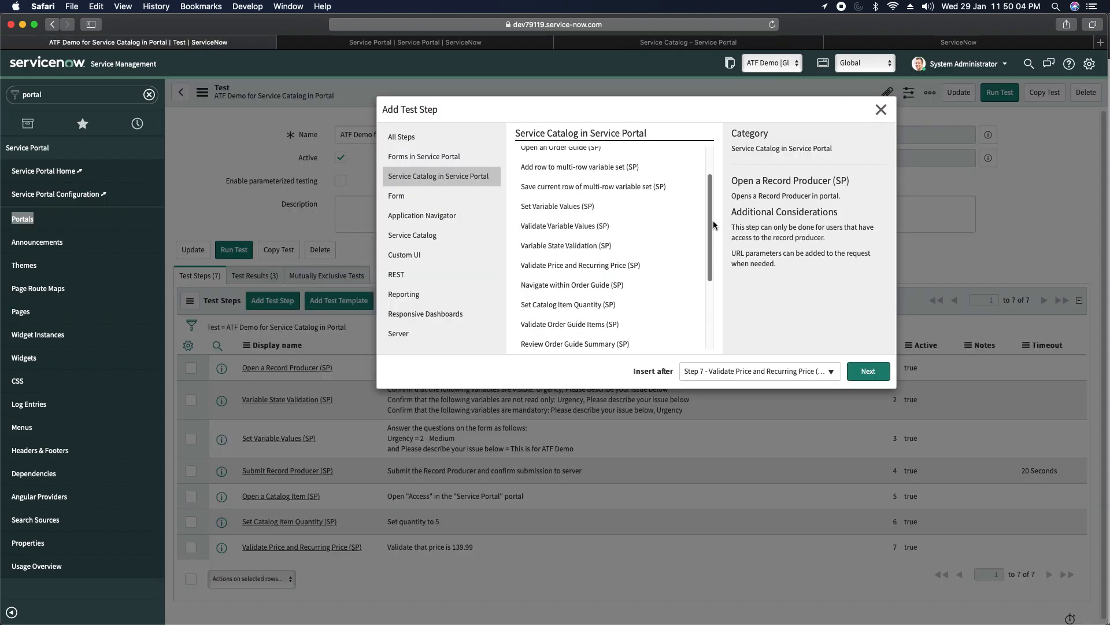
left_click_drag(713, 218, 712, 273)
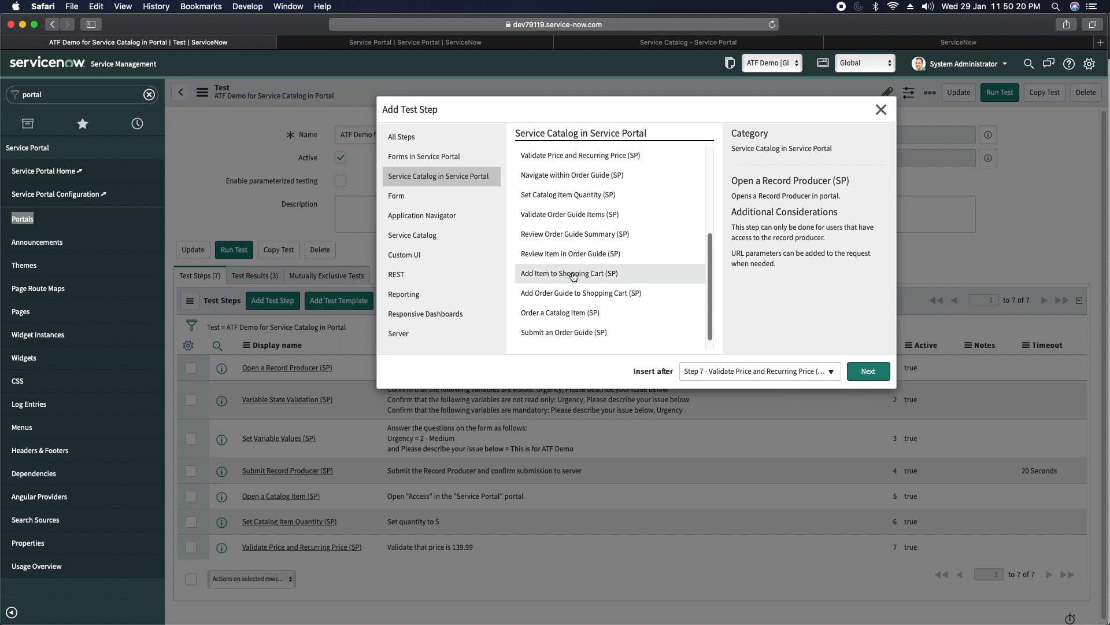
left_click(563, 317)
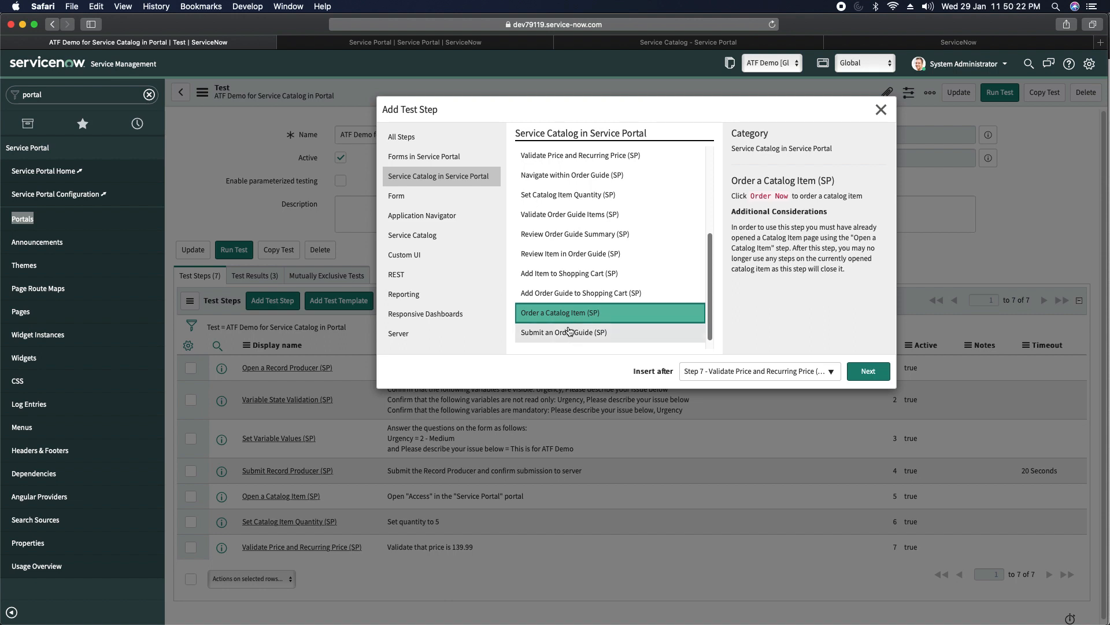
left_click(867, 374)
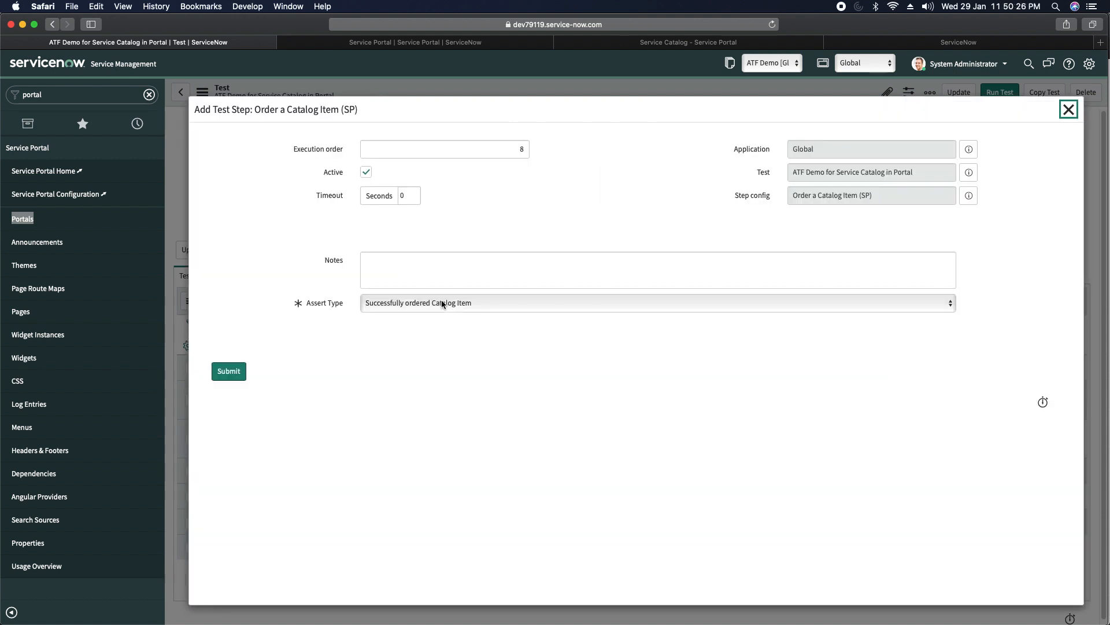
left_click(464, 310)
left_click(463, 259)
left_click(235, 374)
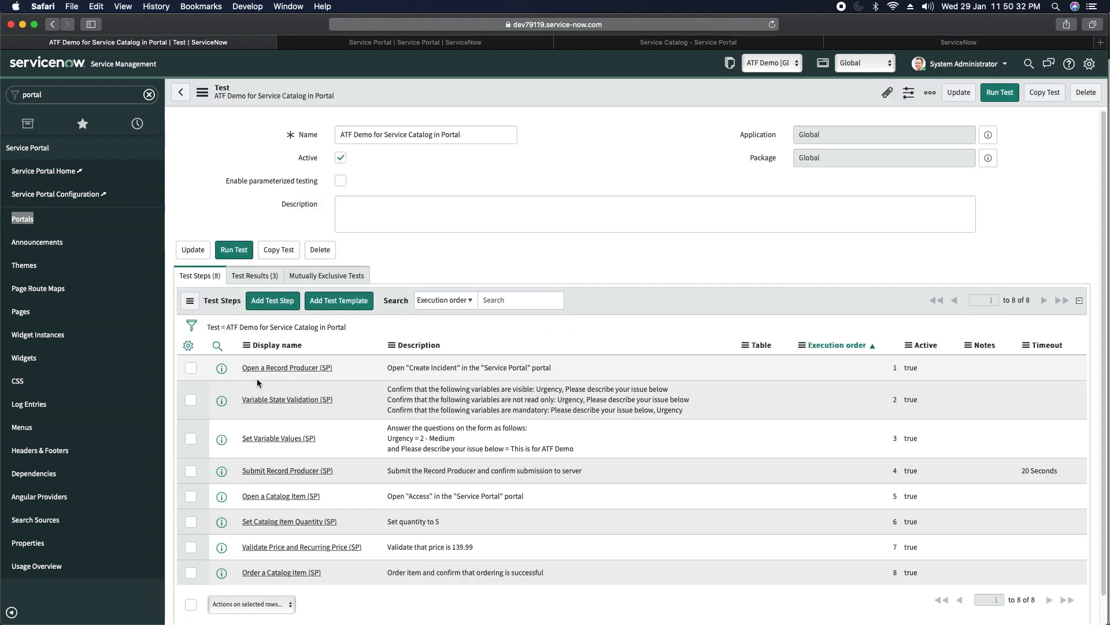
Run the extended test in the current Safari session and open its test result.
left_click(203, 205)
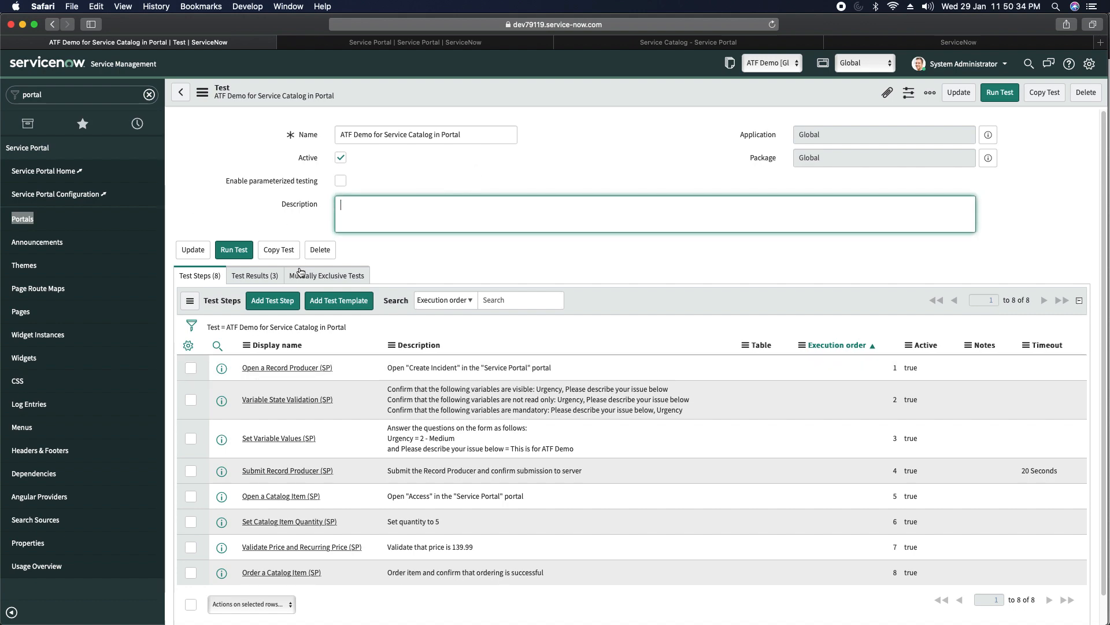
left_click(250, 249)
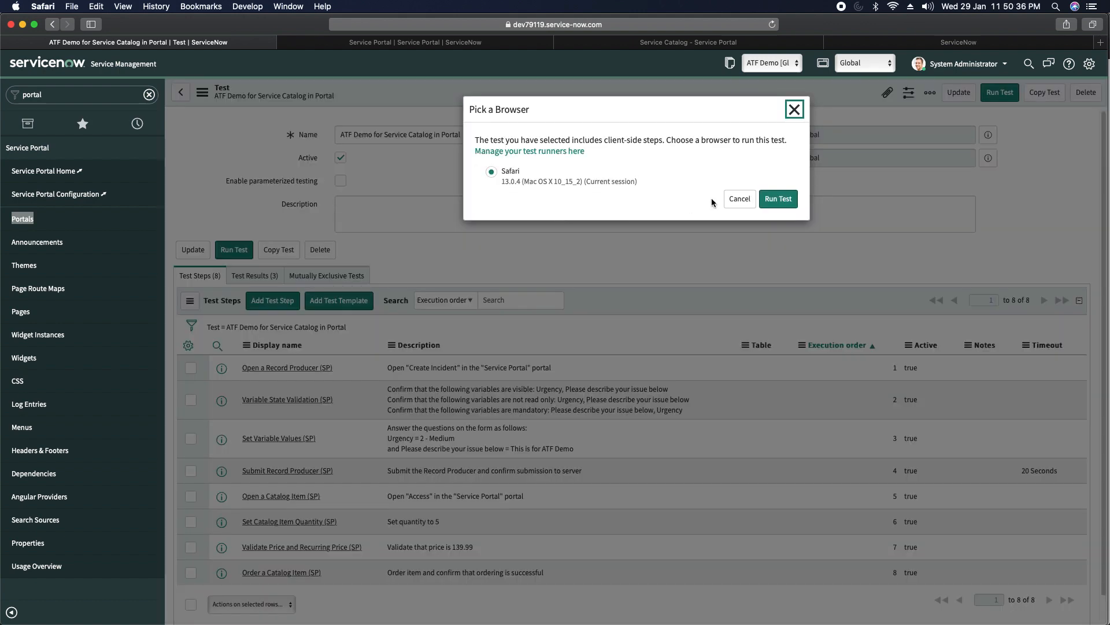
left_click(778, 199)
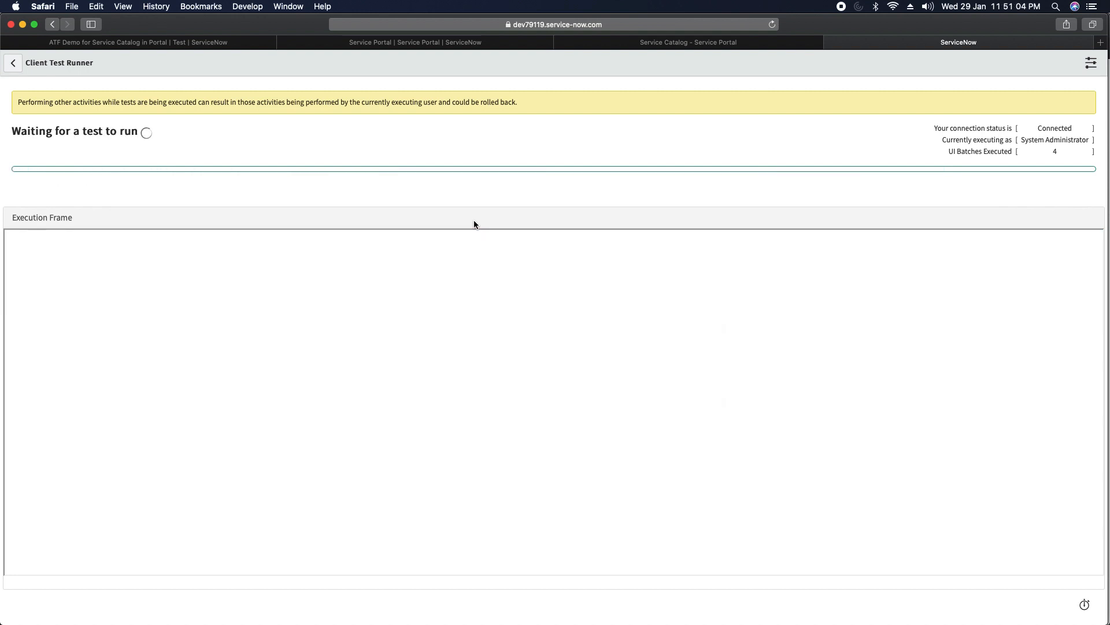
left_click(208, 45)
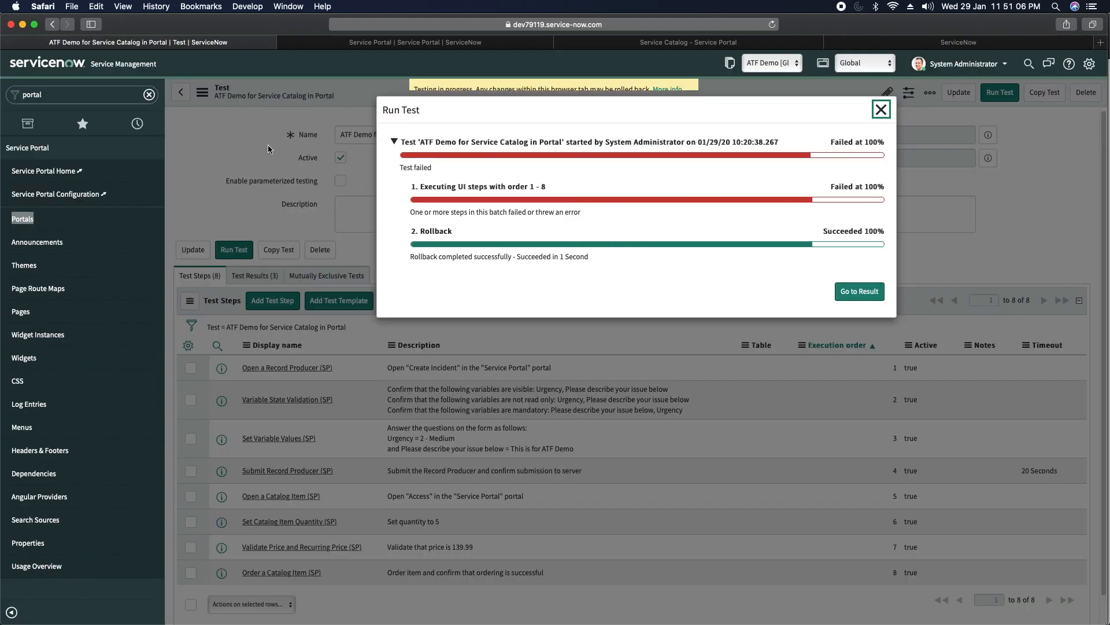
left_click(870, 294)
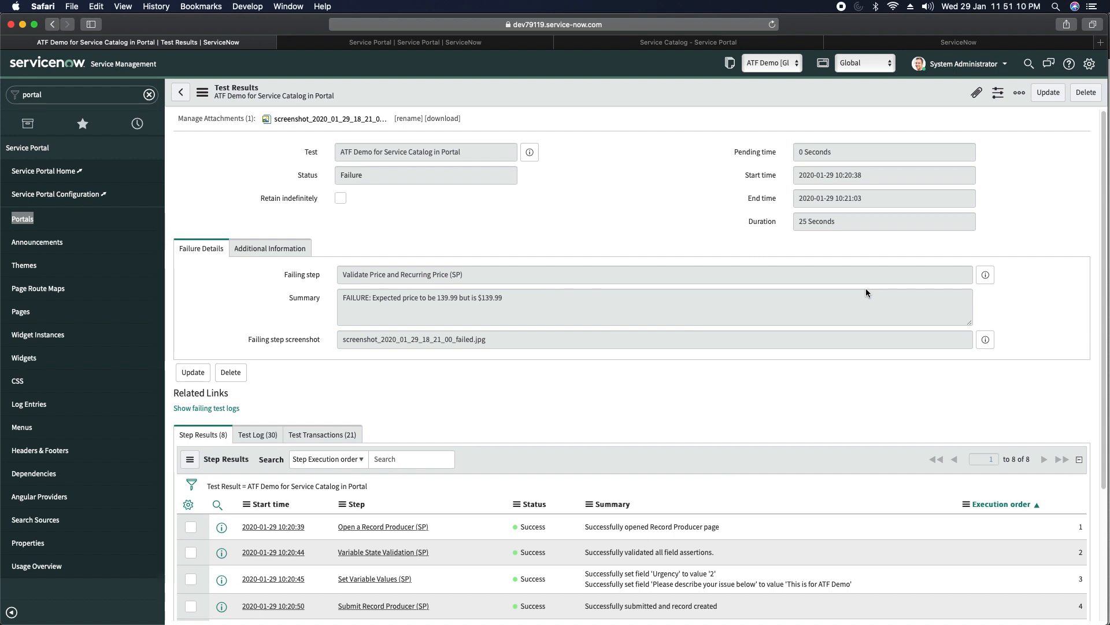
Review the test result's failure details and the status of each executed step.
left_click(530, 150)
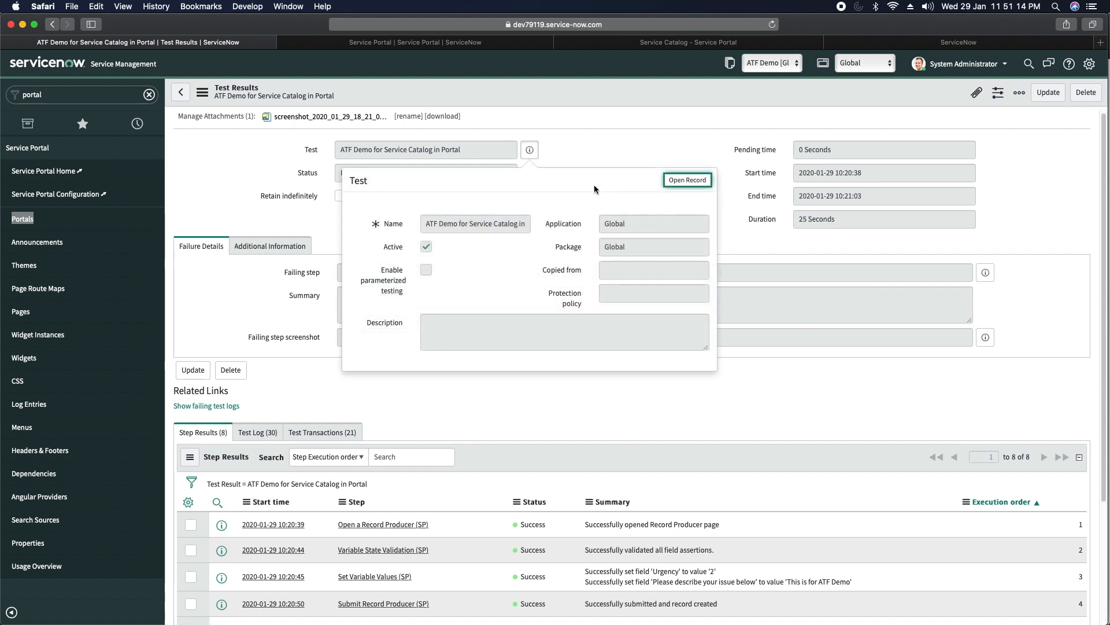
left_click(747, 233)
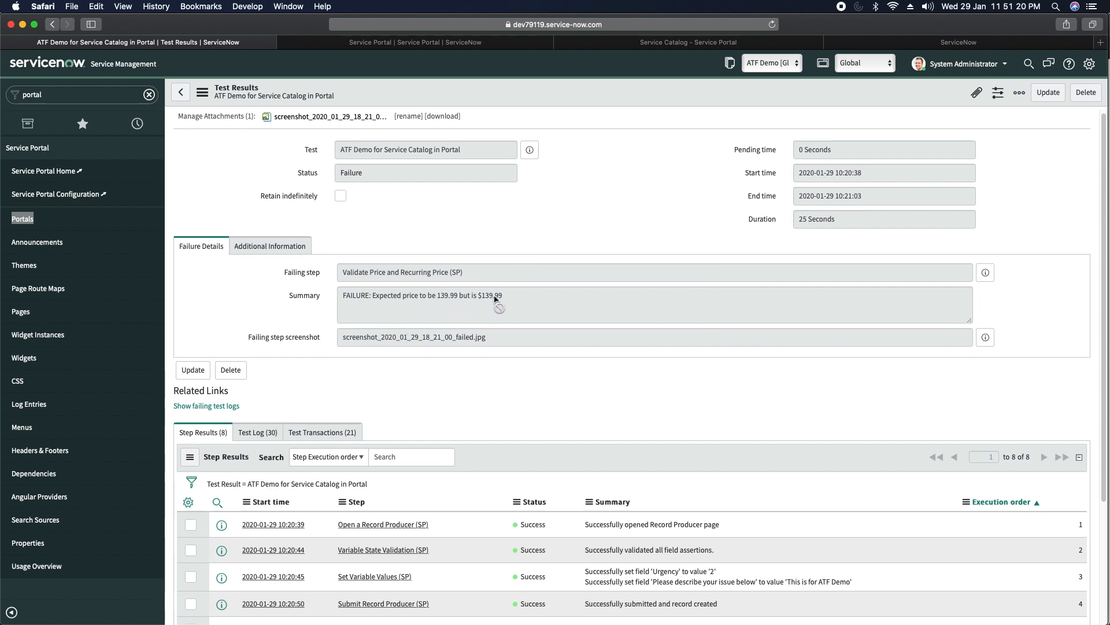
scroll(503, 299, "down", 1)
scroll(503, 299, "down", 4)
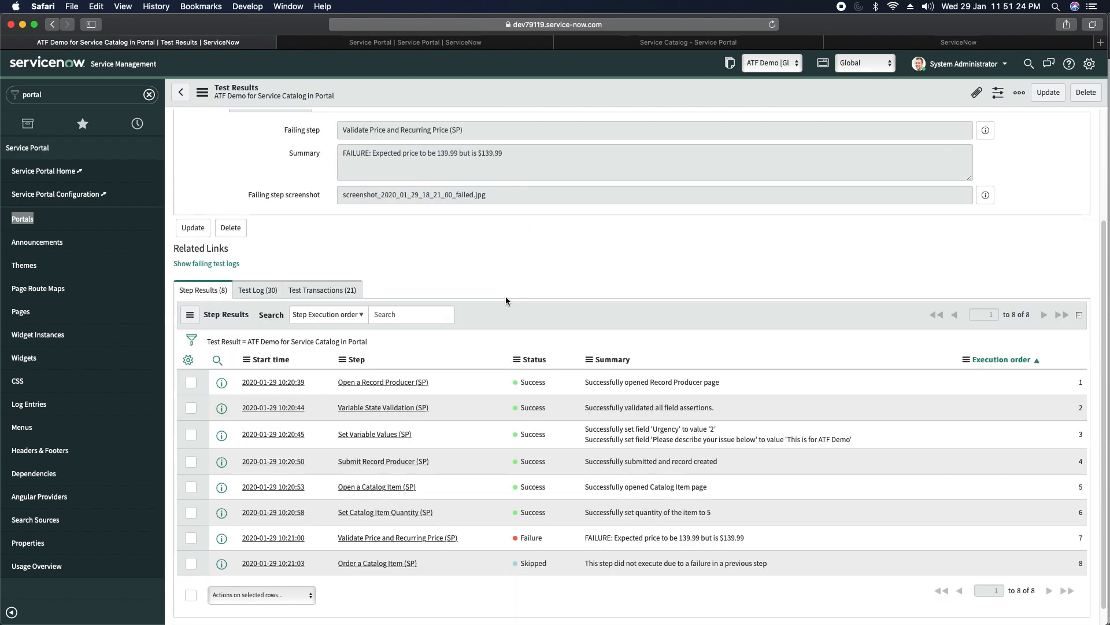
scroll(440, 242, "up", 5)
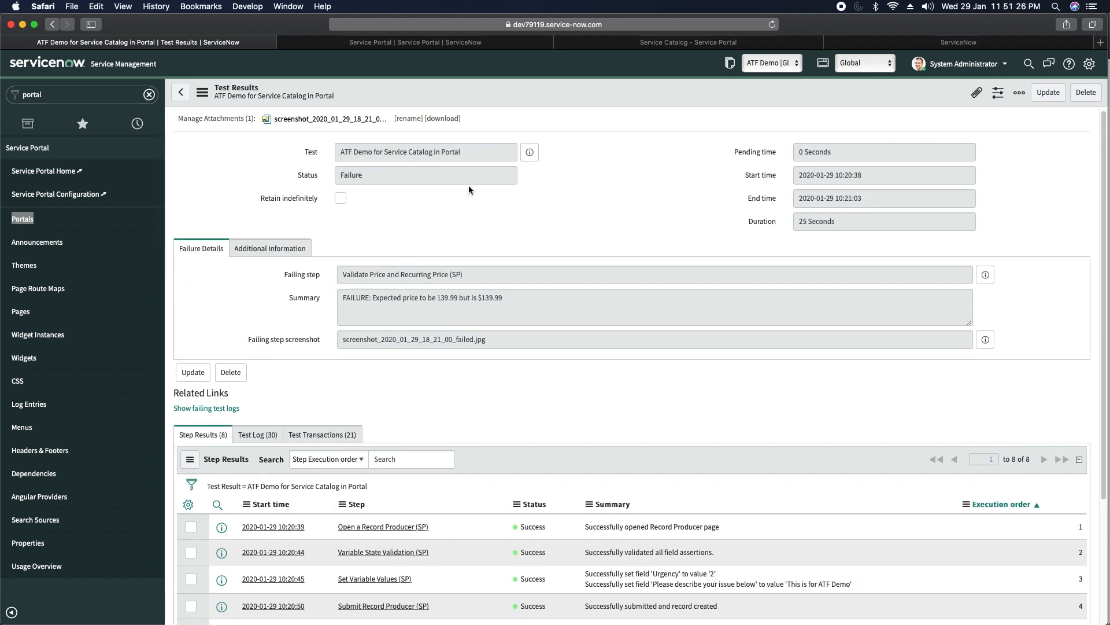
Open the ATF Demo for Service Catalog in Portal test record from its test result.
left_click(529, 152)
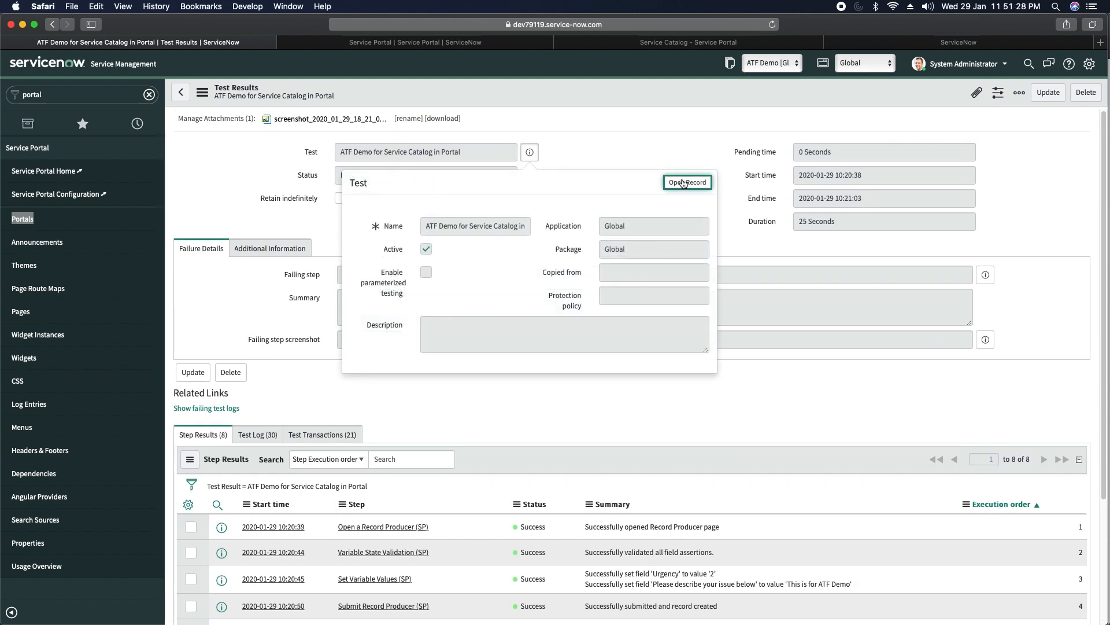
left_click(496, 202)
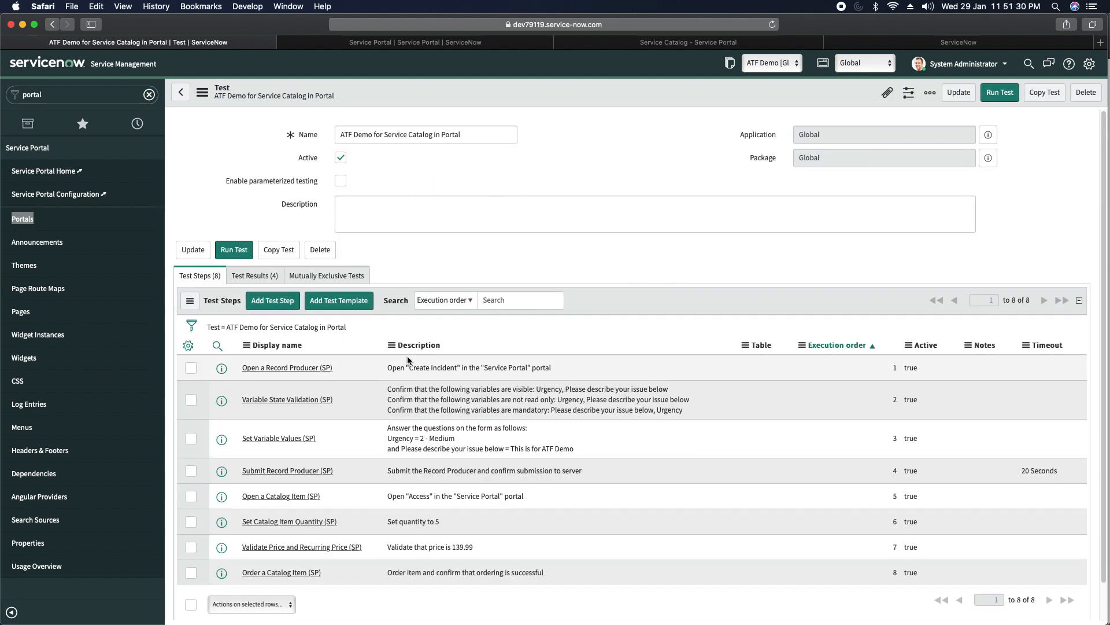
scroll(414, 371, "down", 1)
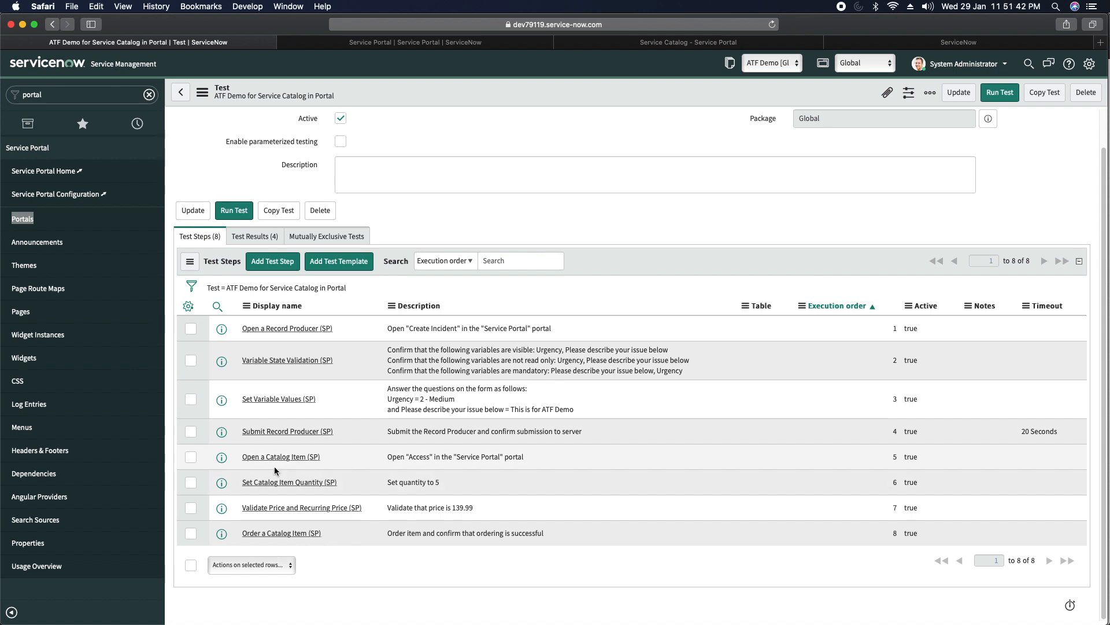
Set the expected price in the Validate Price and Recurring Price (SP) step to $139.99, compare it with the Access portal page, and update.
left_click(286, 508)
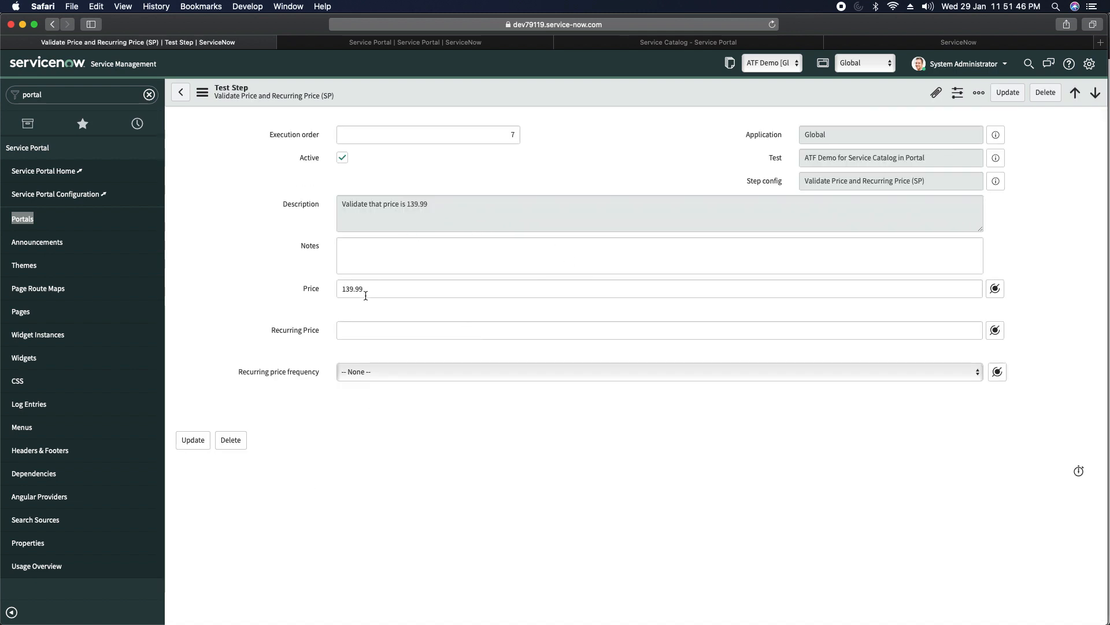
left_click(343, 290)
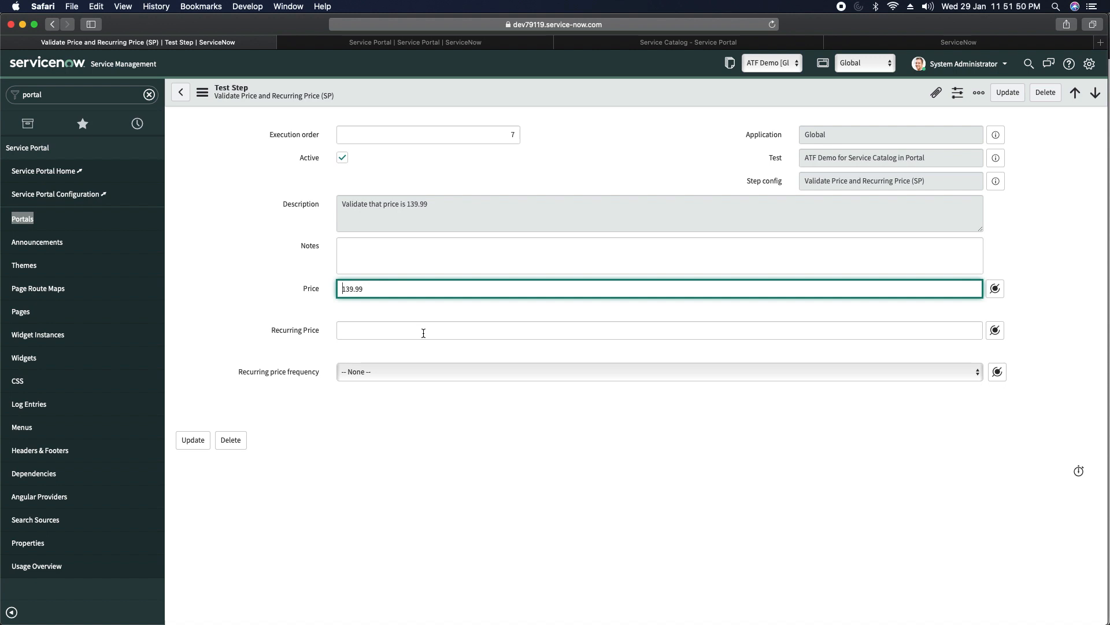
type("$")
left_click(702, 45)
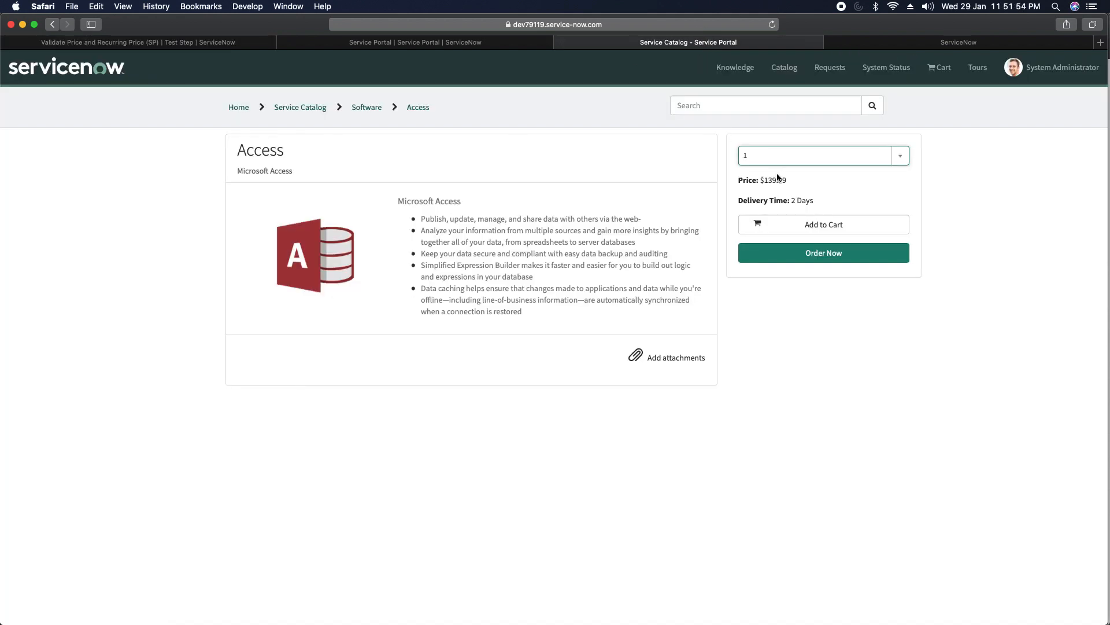
left_click(134, 43)
left_click(195, 441)
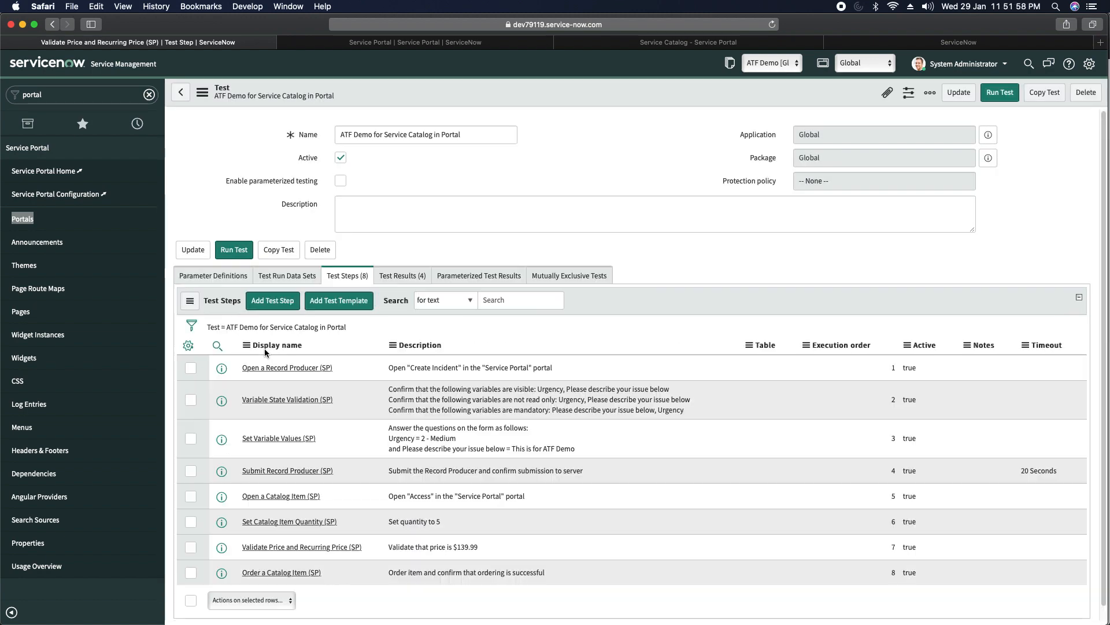
Set the timeout of the Order a Catalog Item (SP) step to 20 seconds.
left_click(1045, 570)
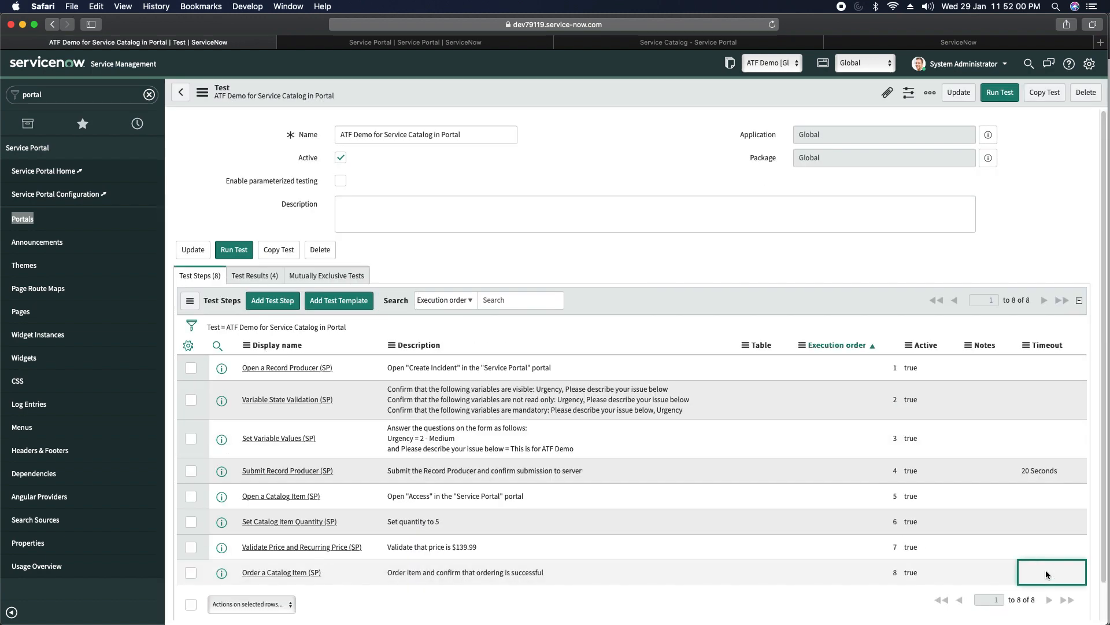
double_click(1046, 571)
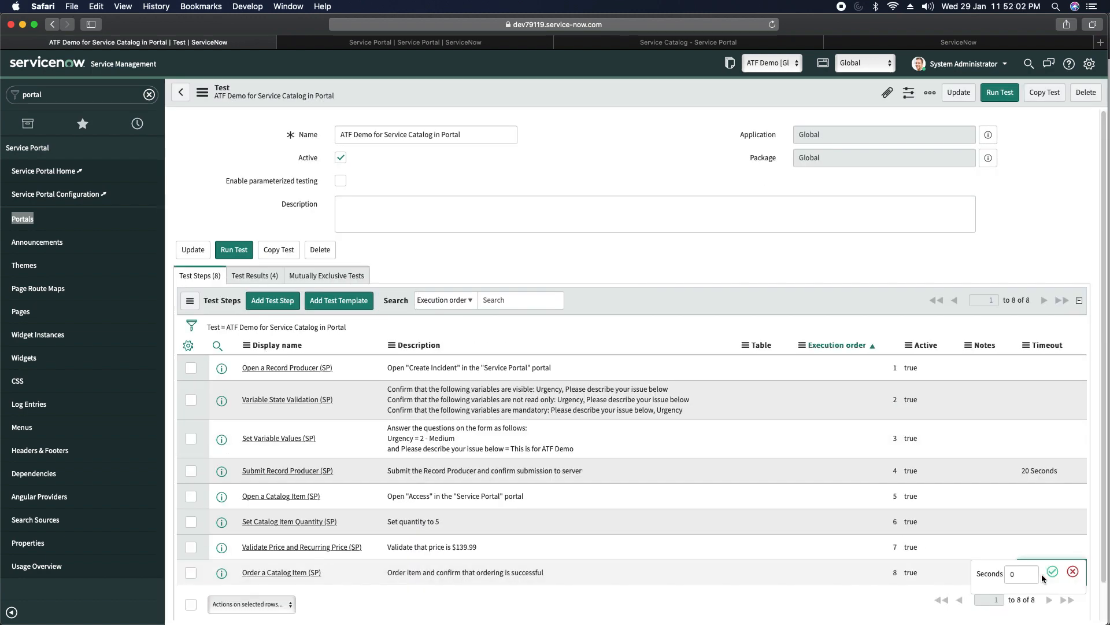
type("20")
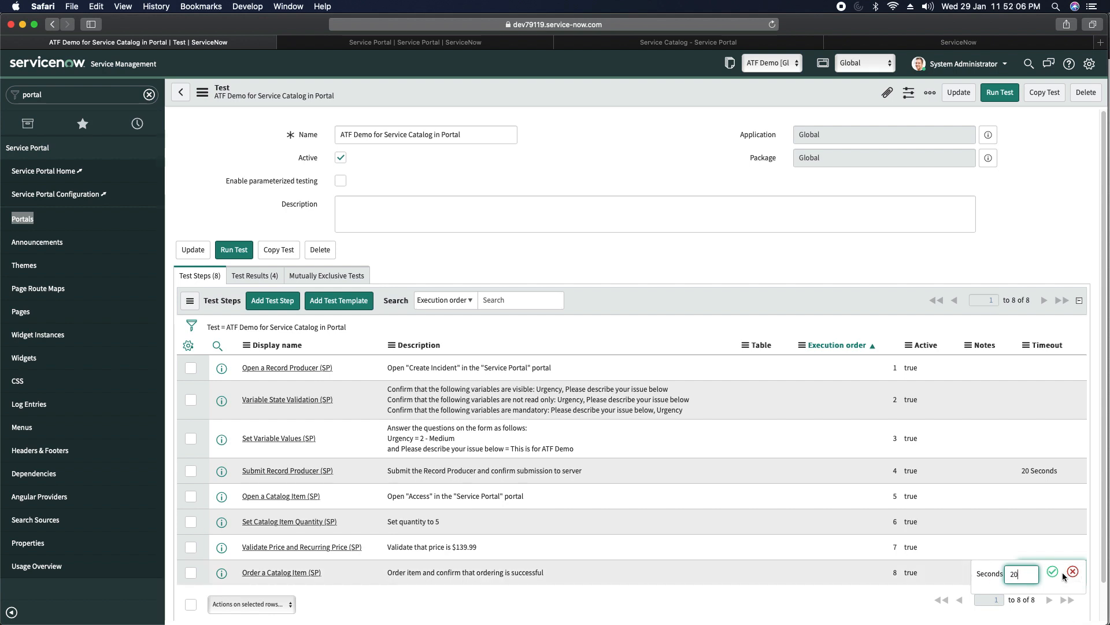
key("Return")
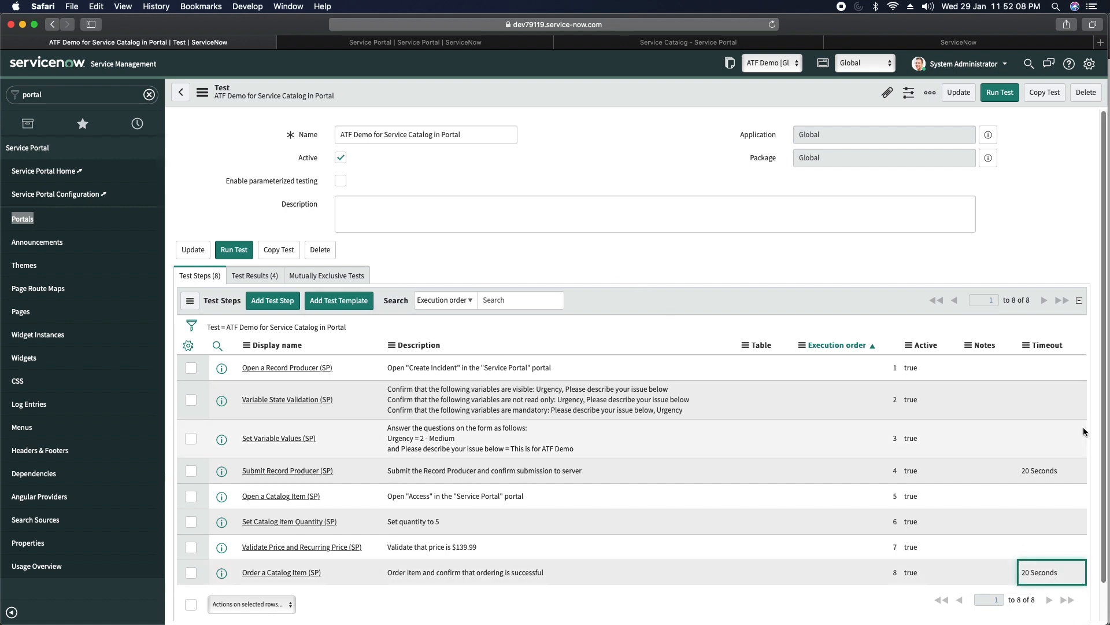
Set Active to false for the Open a Record Producer (SP) and Variable State Validation (SP) steps.
left_click(923, 368)
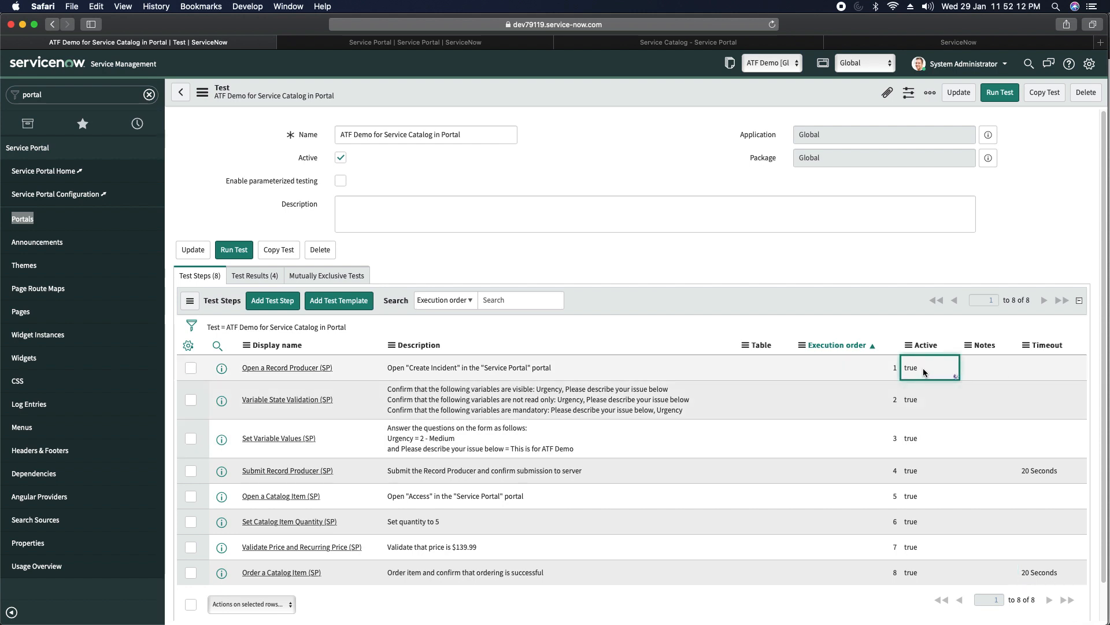
double_click(924, 369)
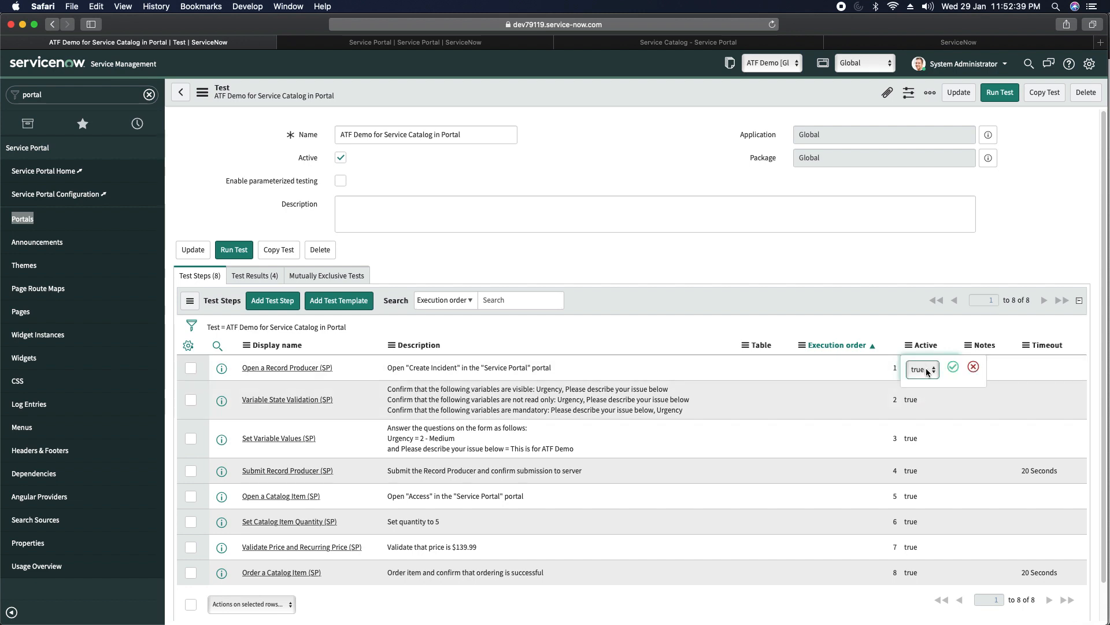
left_click(924, 370)
left_click(919, 380)
left_click(913, 402)
double_click(925, 394)
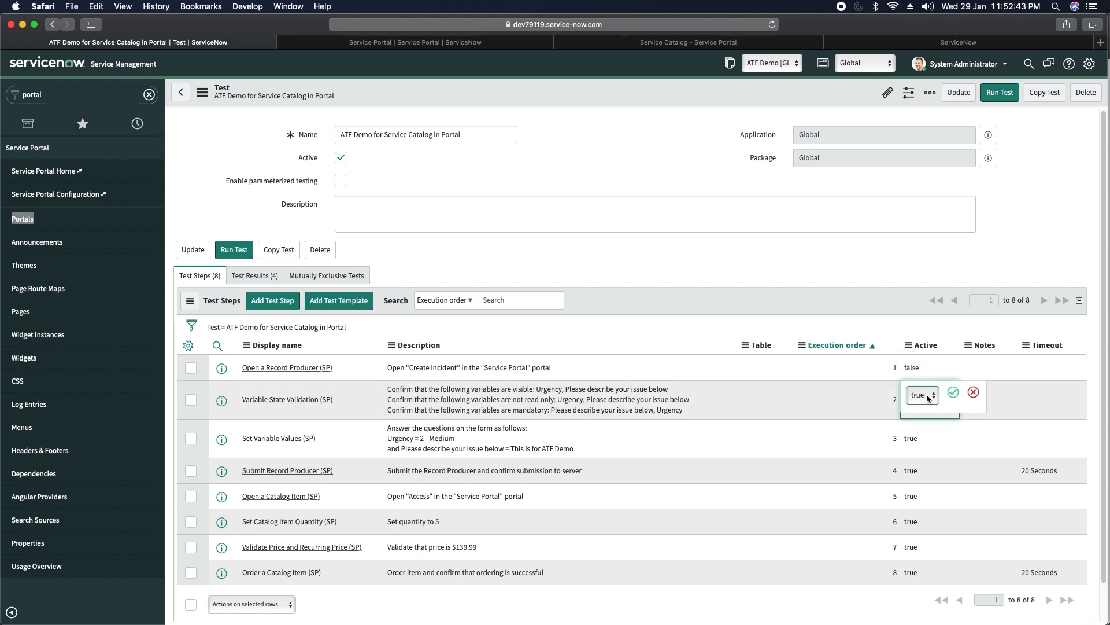
left_click(927, 408)
Set Active to false for the Set Variable Values (SP) and Submit Record Producer (SP) steps.
left_click(924, 436)
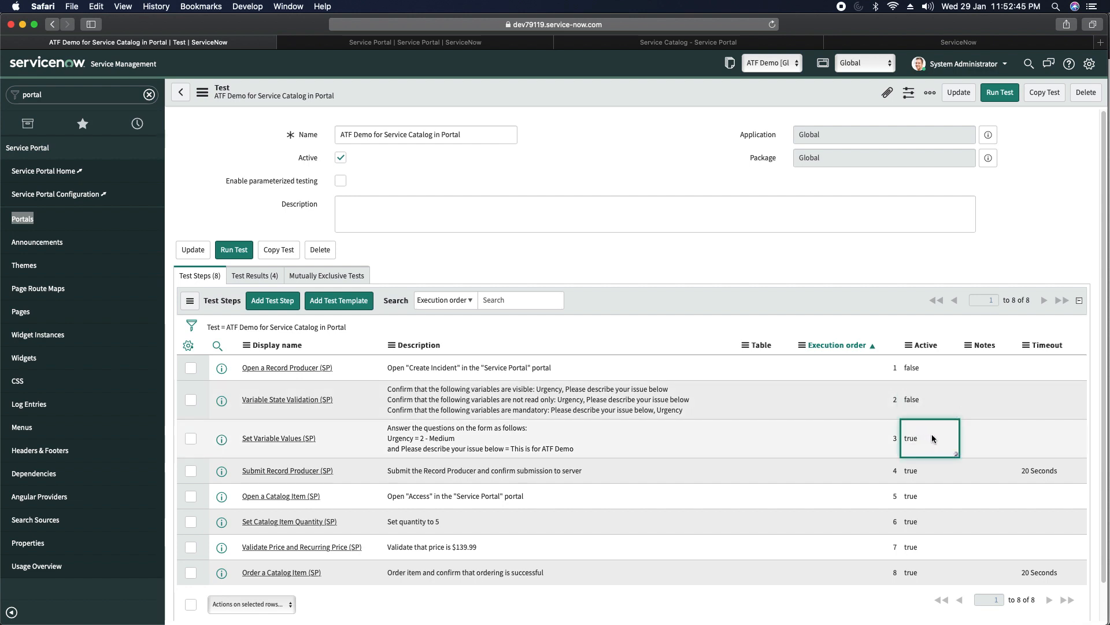
double_click(932, 434)
left_click(931, 434)
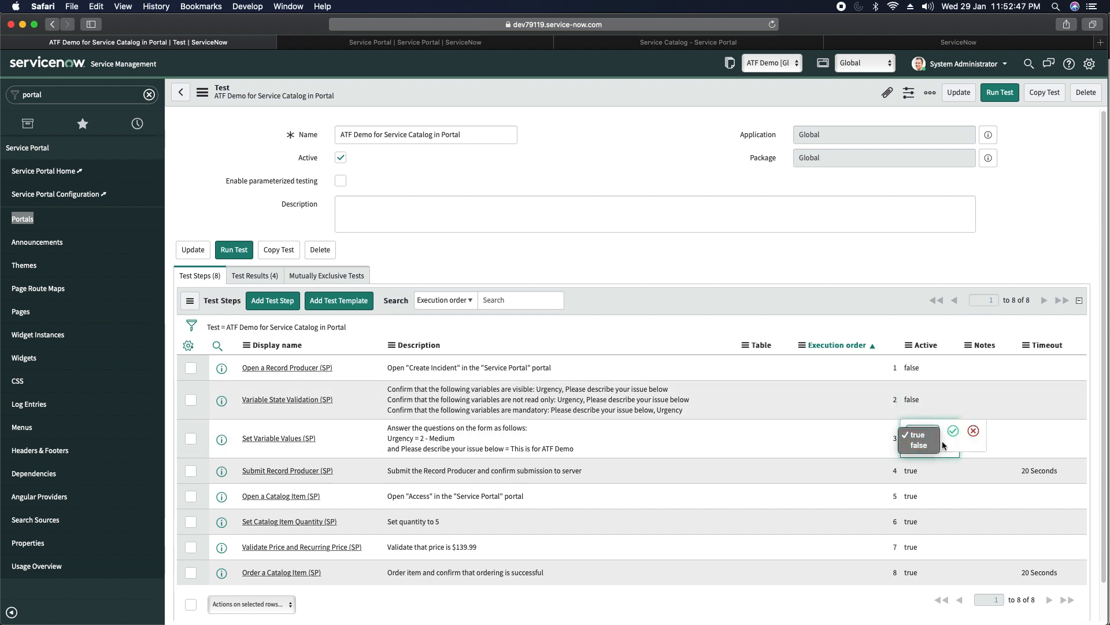
left_click(931, 446)
left_click(953, 430)
left_click(927, 474)
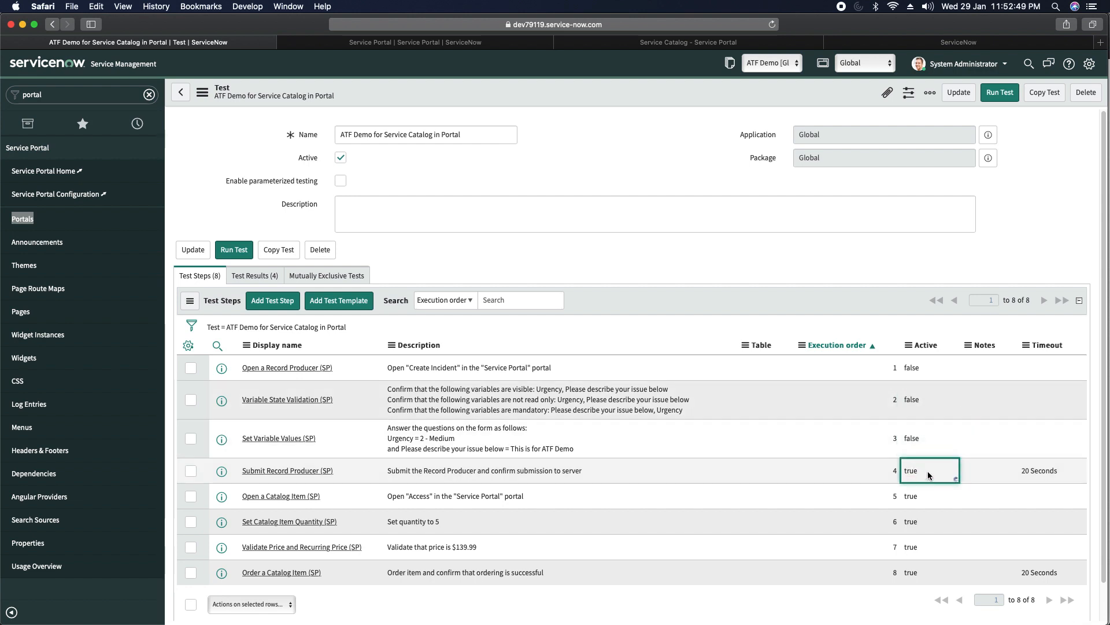
left_click(924, 484)
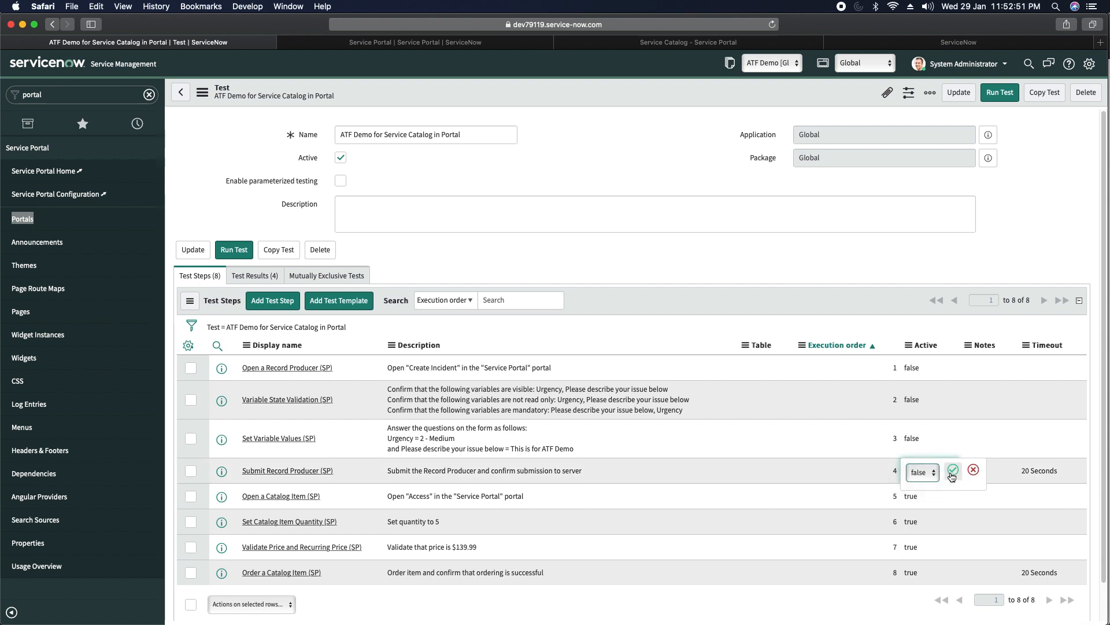
left_click(954, 469)
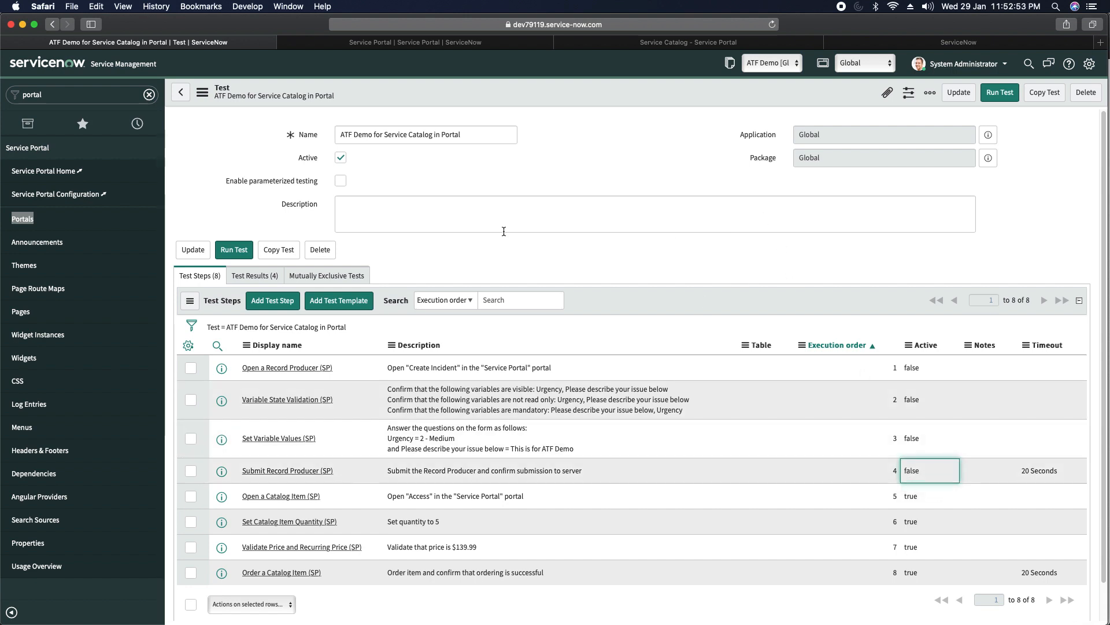
Run the test with only the catalog item steps active in the Client Test Runner and open its test result.
left_click(240, 249)
left_click(770, 205)
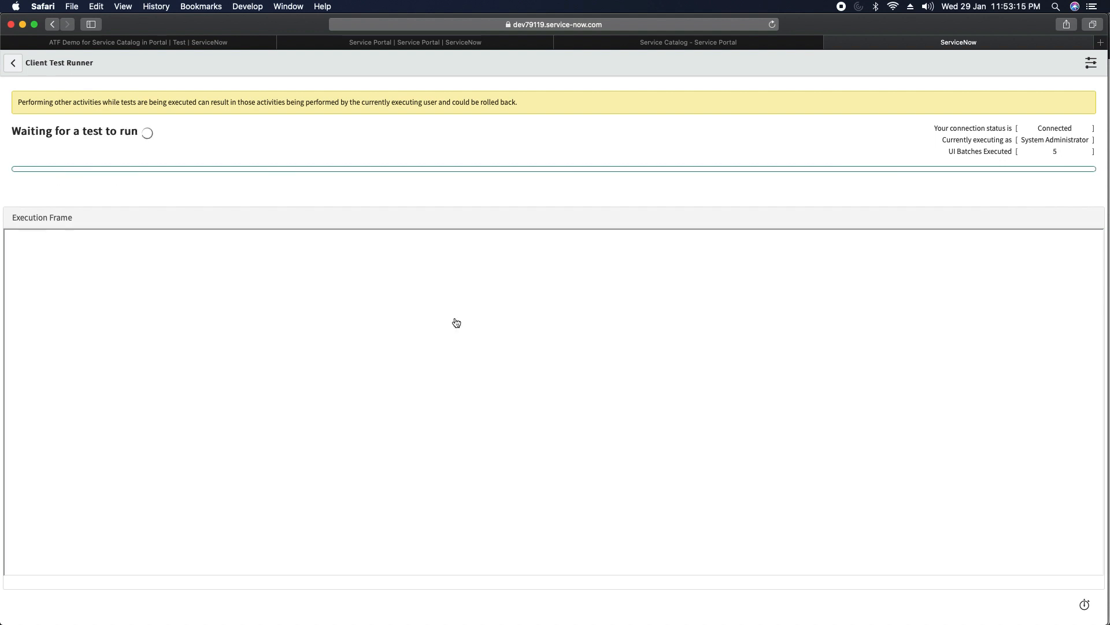
left_click(181, 44)
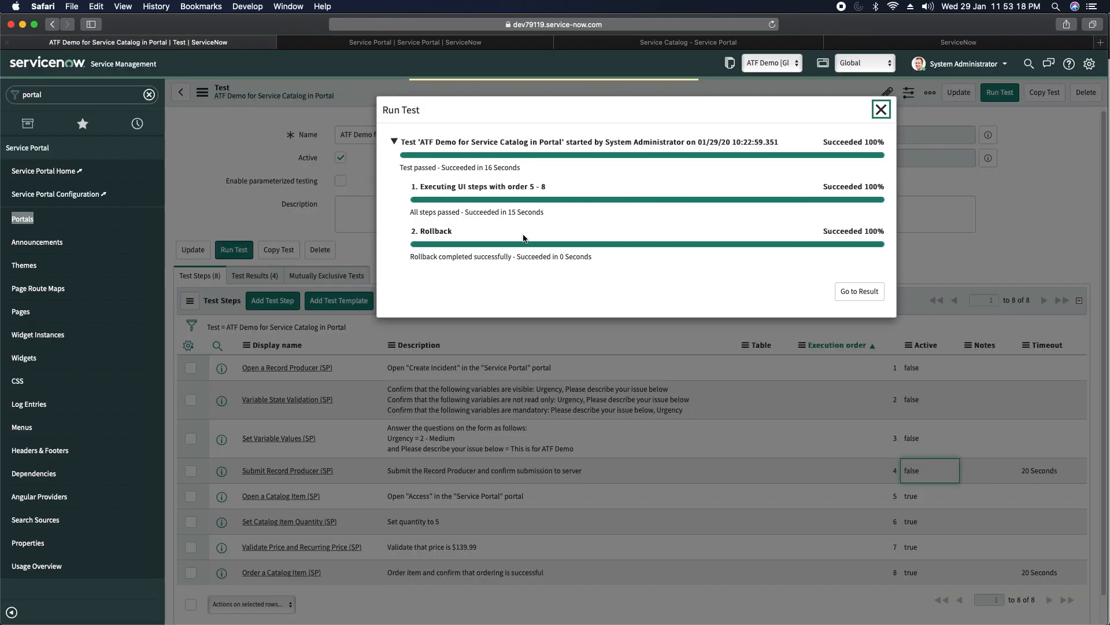
left_click(855, 294)
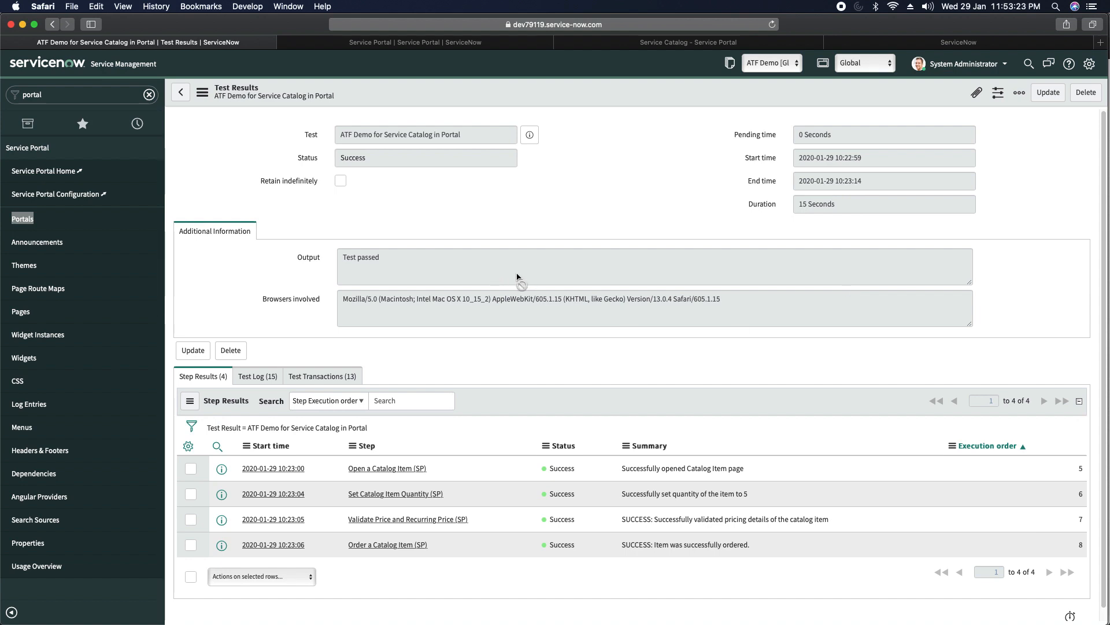
Return from the test result to the record of the tested ATF test.
left_click(530, 137)
left_click(682, 166)
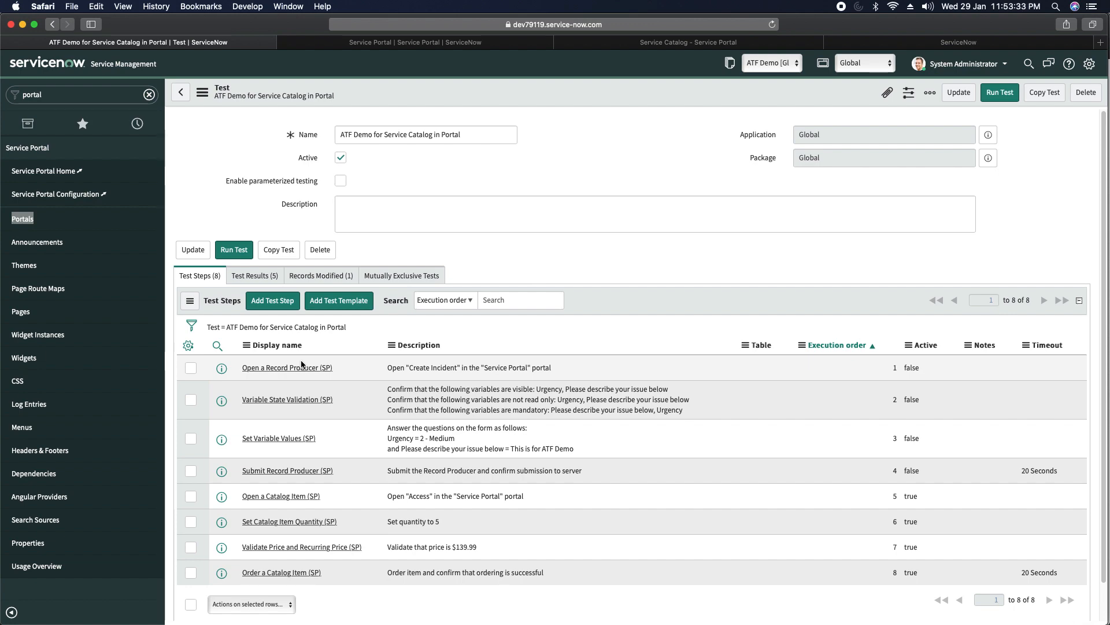
left_click(277, 303)
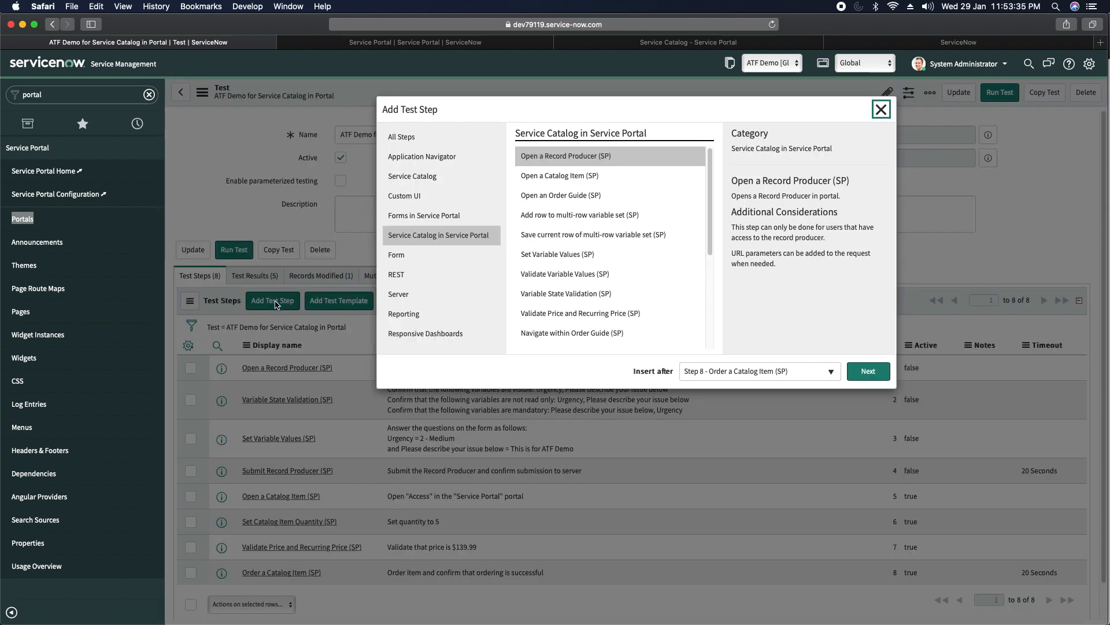
scroll(648, 264, "down", 5)
scroll(669, 262, "up", 5)
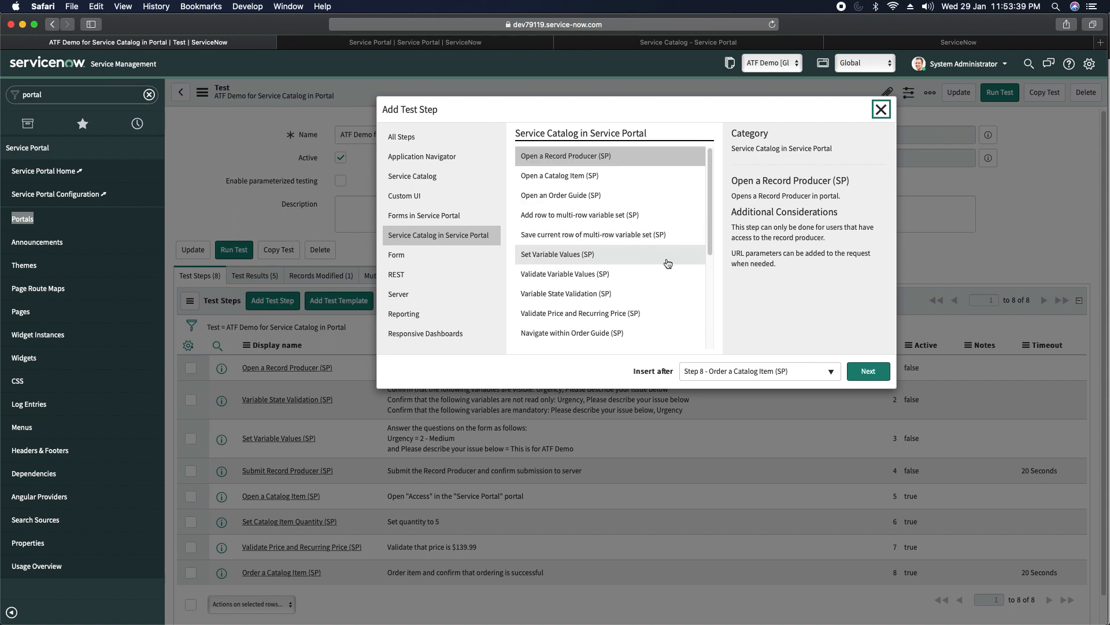
scroll(668, 264, "down", 5)
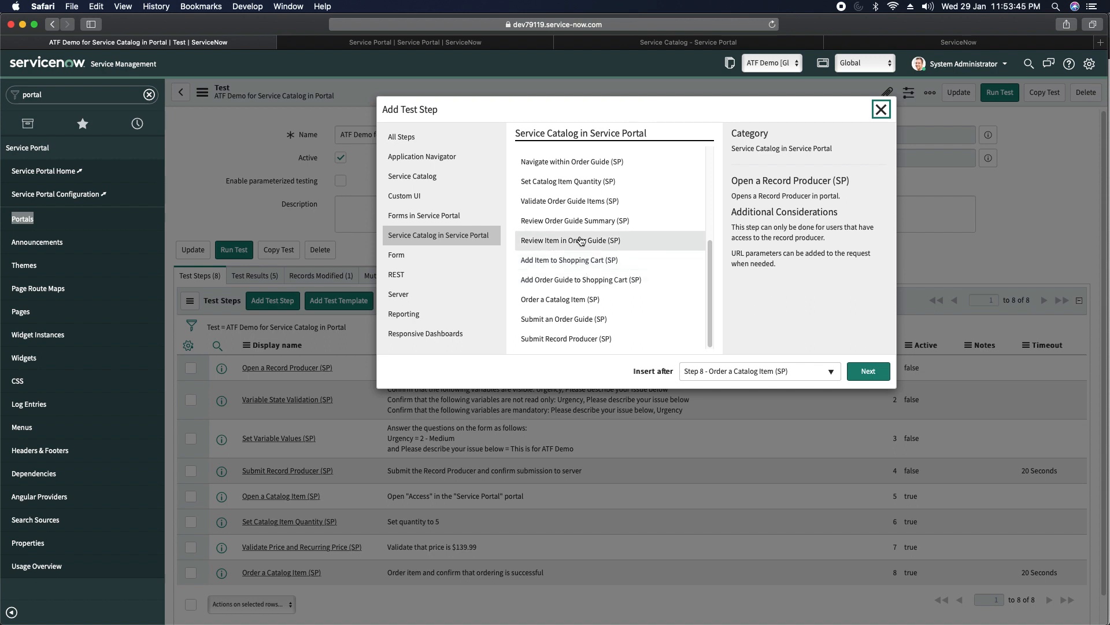
scroll(564, 272, "up", 5)
scroll(576, 269, "down", 5)
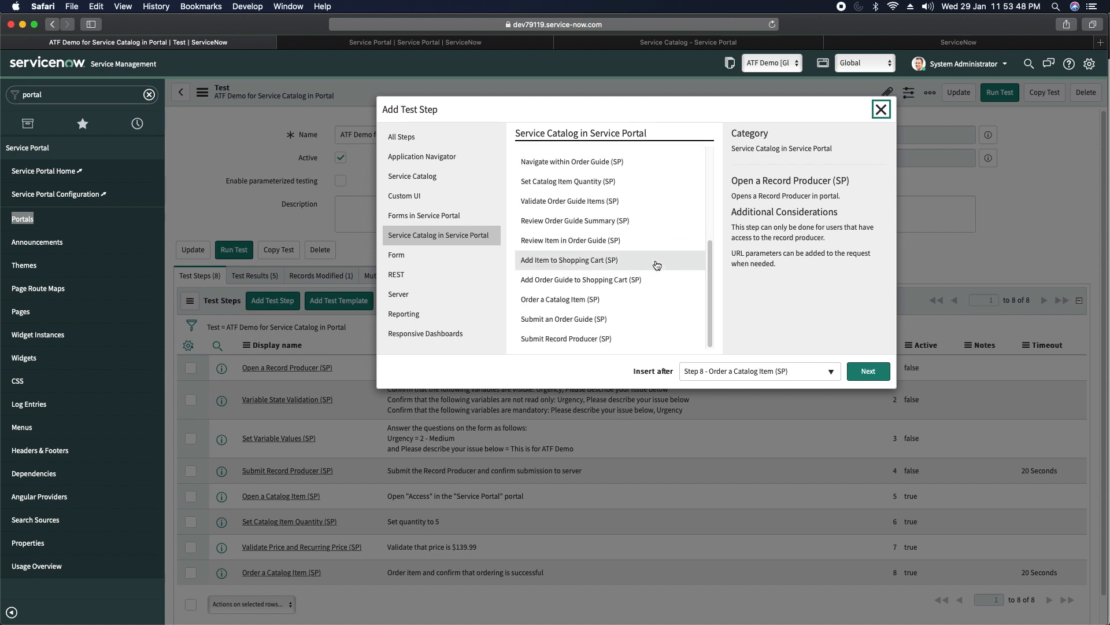
left_click(563, 261)
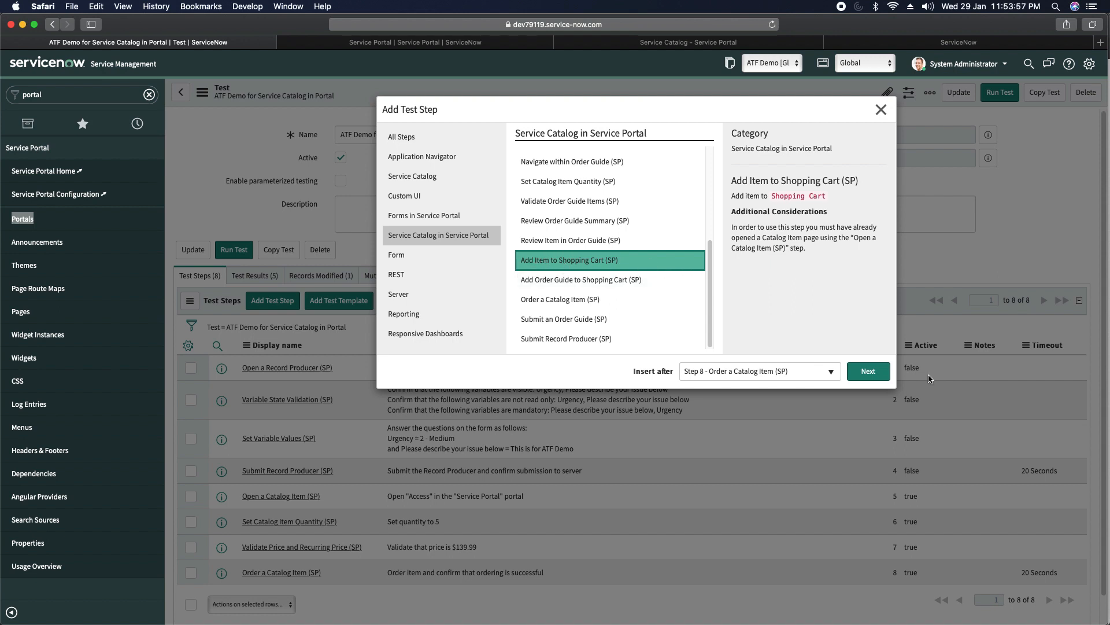
left_click(868, 373)
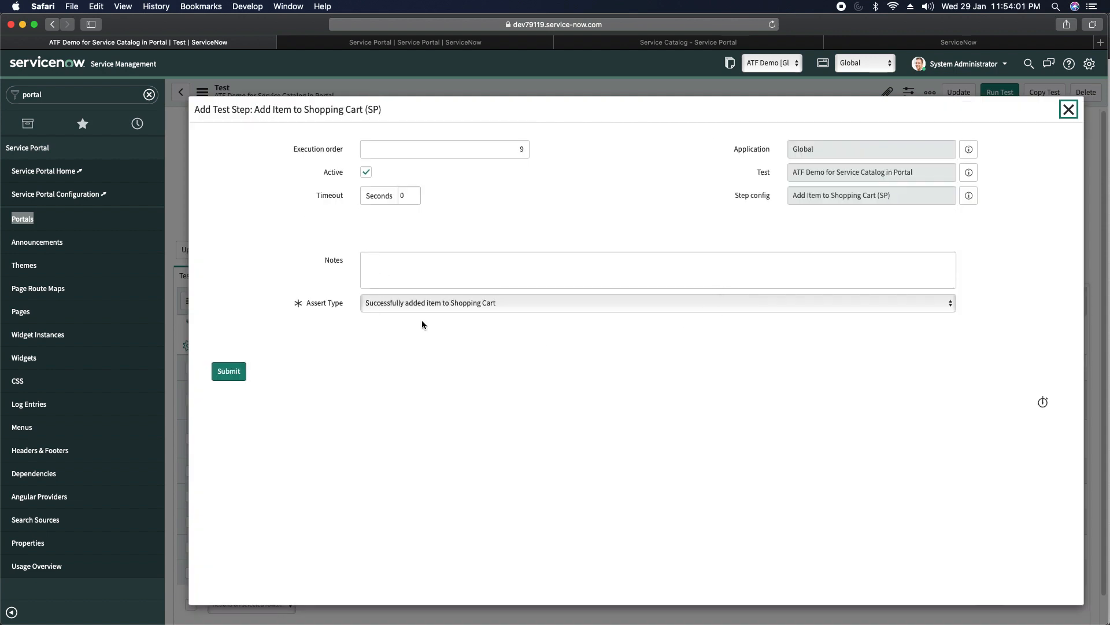
left_click(424, 303)
left_click(425, 305)
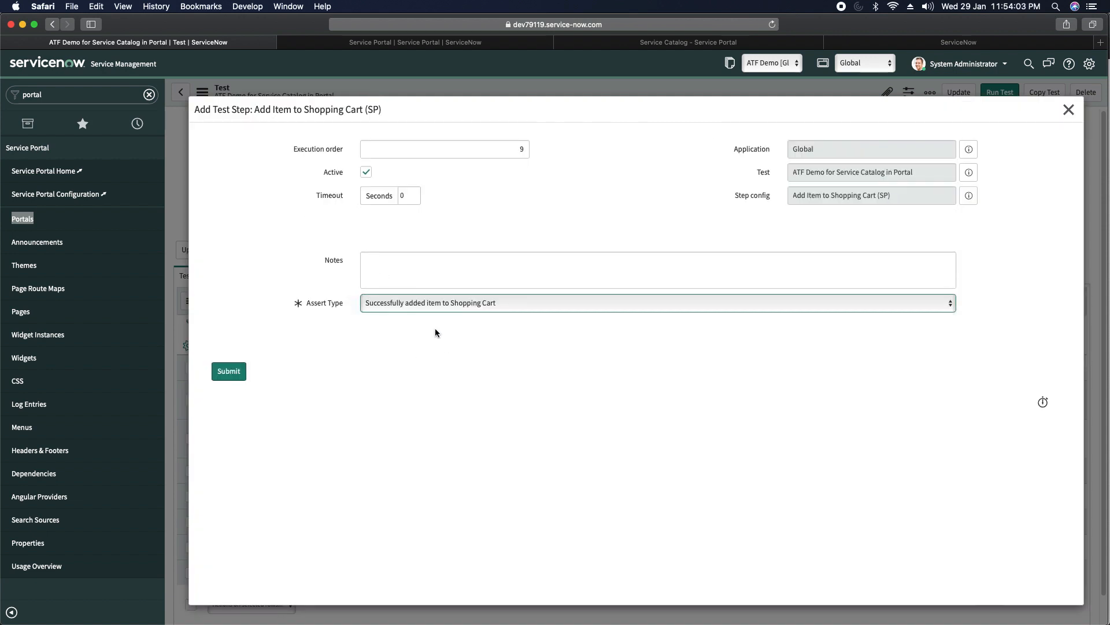
left_click(1068, 109)
Start a new Add Item to Shopping Cart (SP) test step inserted after step 7, Validate Price and Recurring Price (SP).
left_click(277, 301)
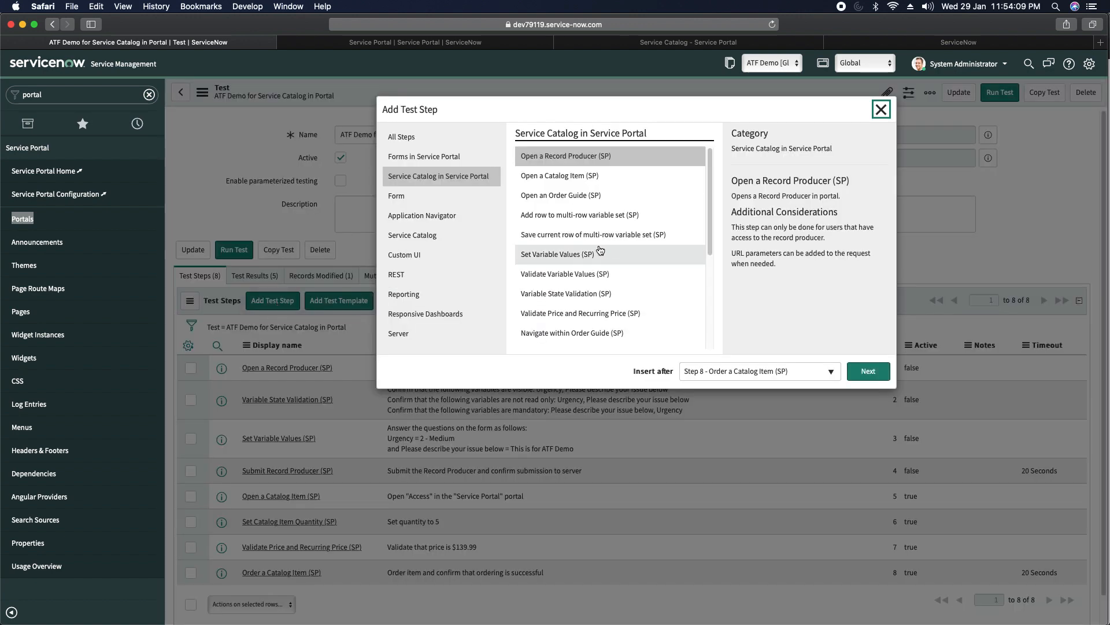
scroll(600, 251, "down", 5)
scroll(602, 251, "up", 5)
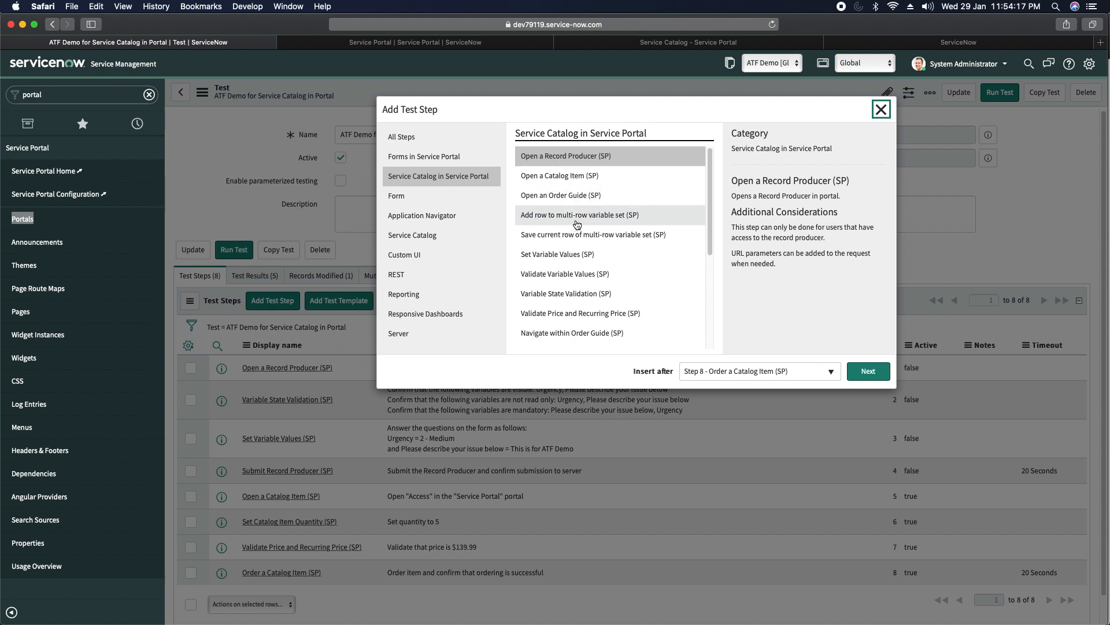
left_click_drag(711, 206, 701, 288)
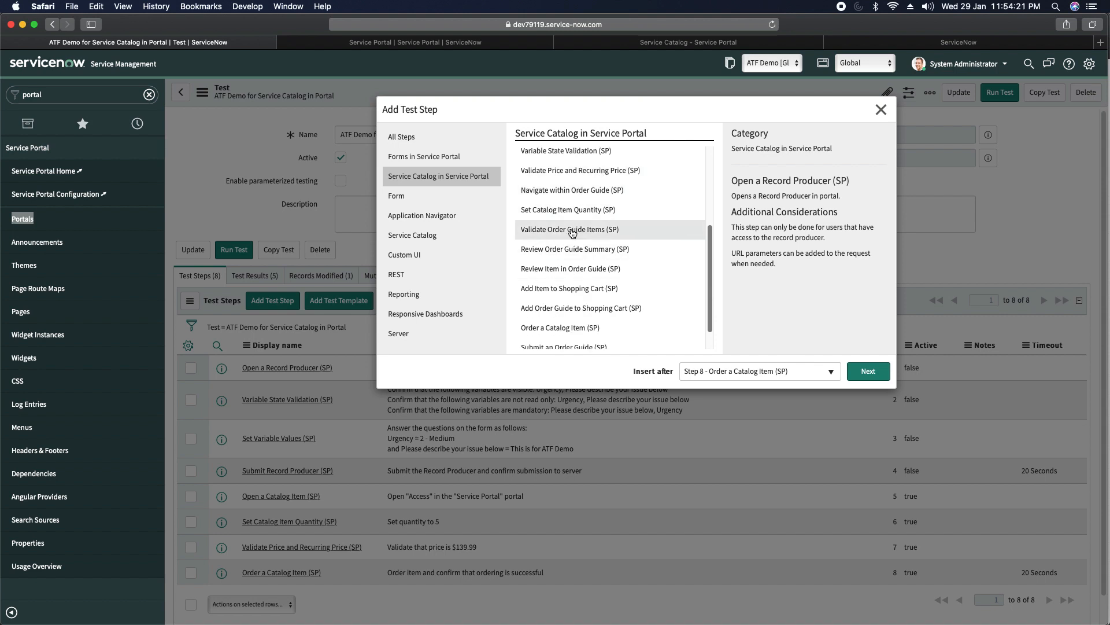
left_click(581, 289)
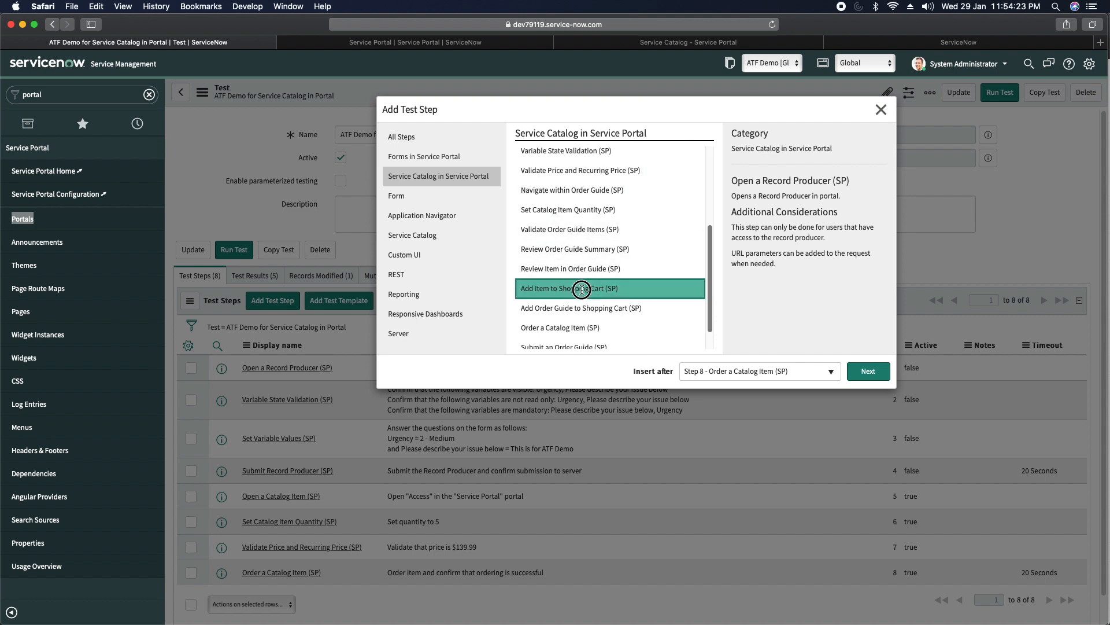
left_click(737, 373)
scroll(763, 474, "up", 2)
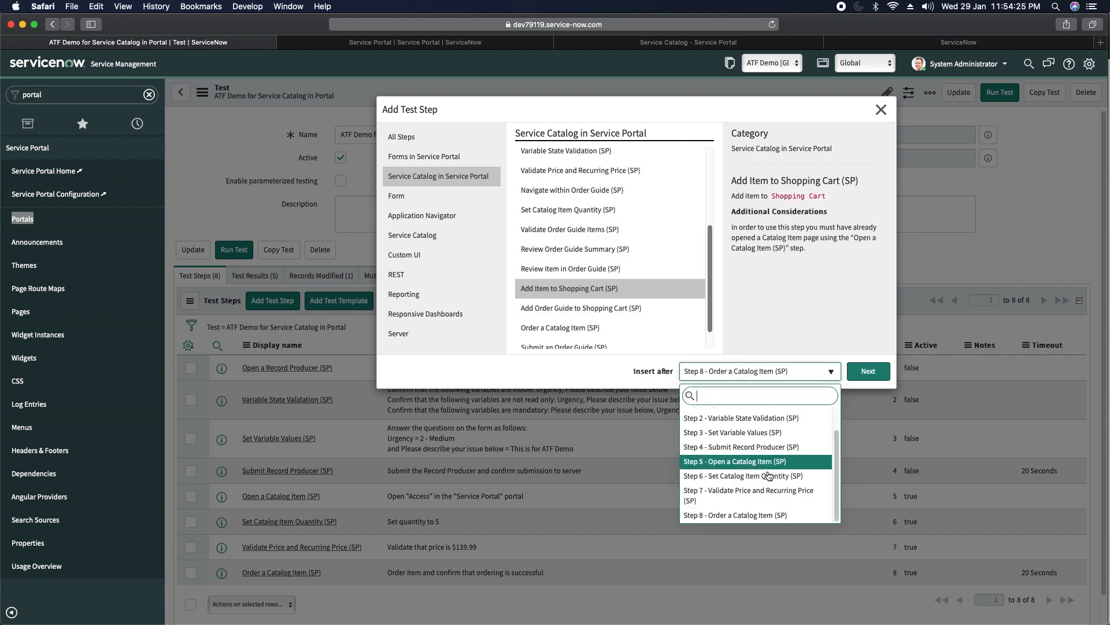
scroll(757, 484, "down", 1)
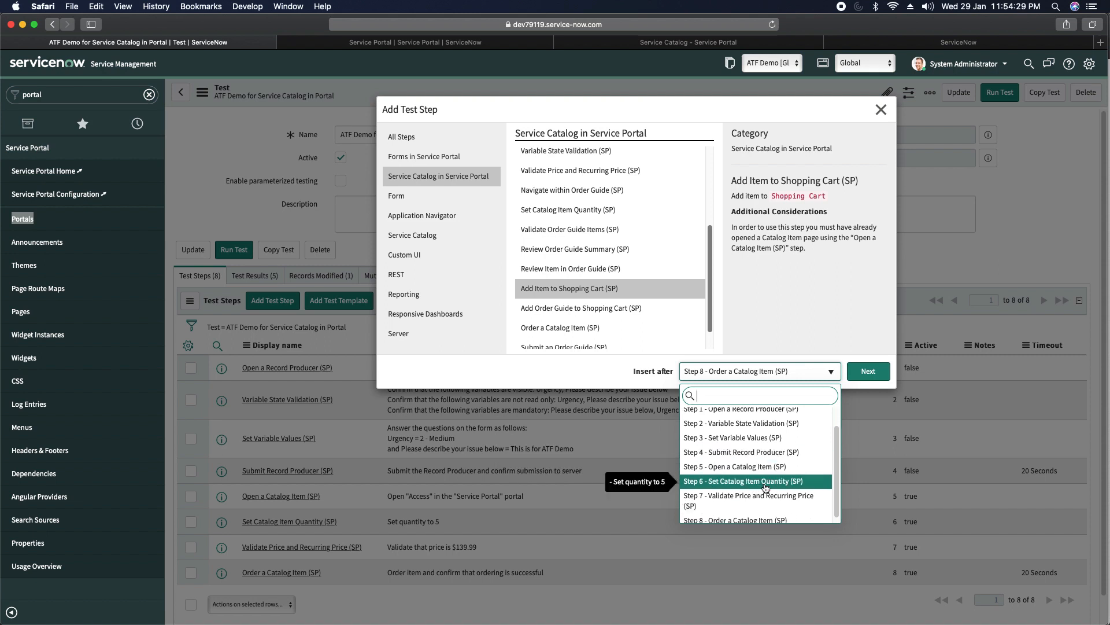
left_click(765, 482)
left_click(789, 371)
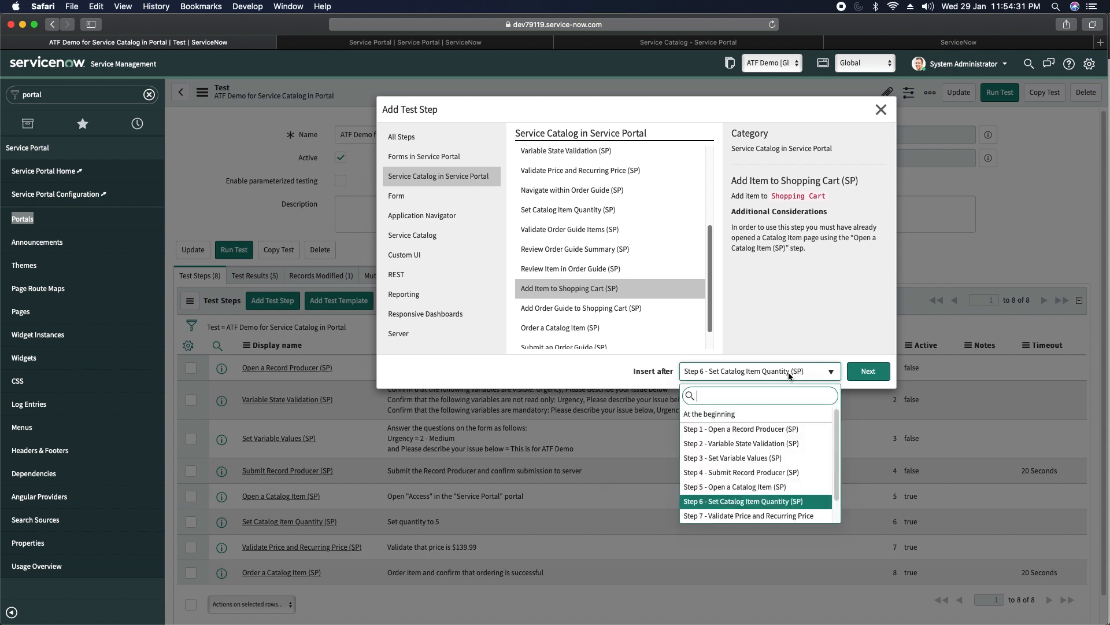
left_click(773, 515)
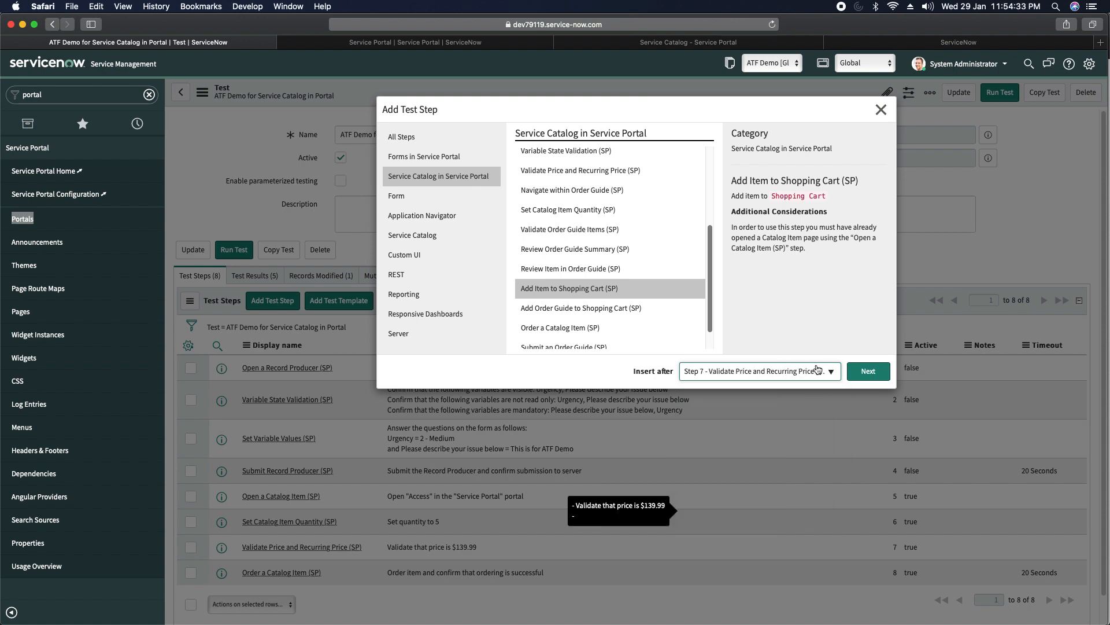
left_click(873, 377)
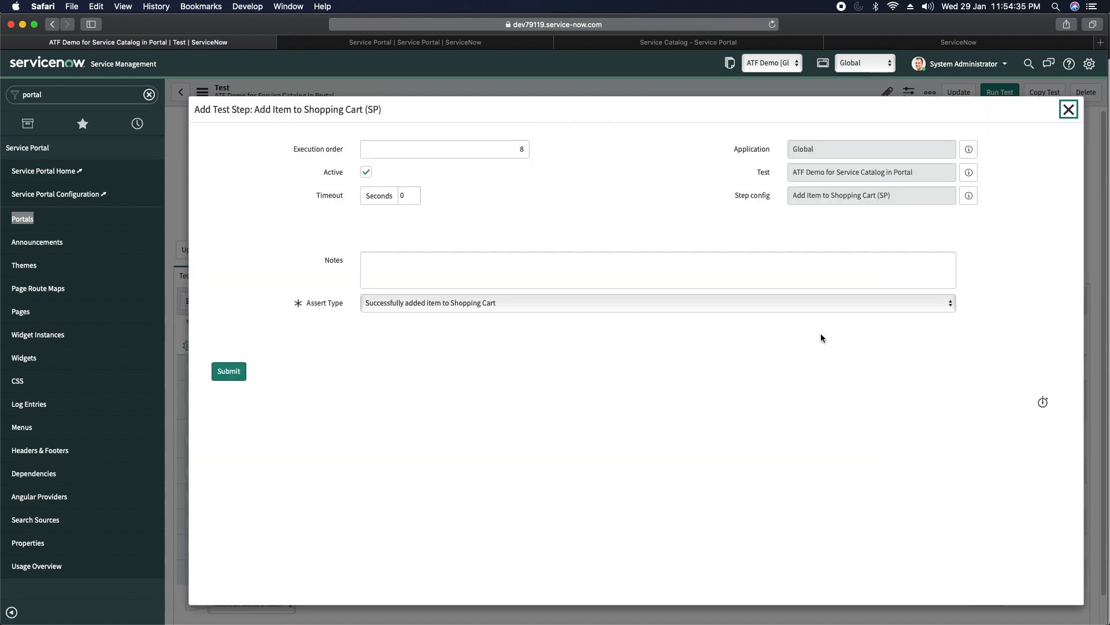
Keep the assert type Successfully added item to Shopping Cart and submit the new cart step.
left_click(434, 313)
left_click(436, 303)
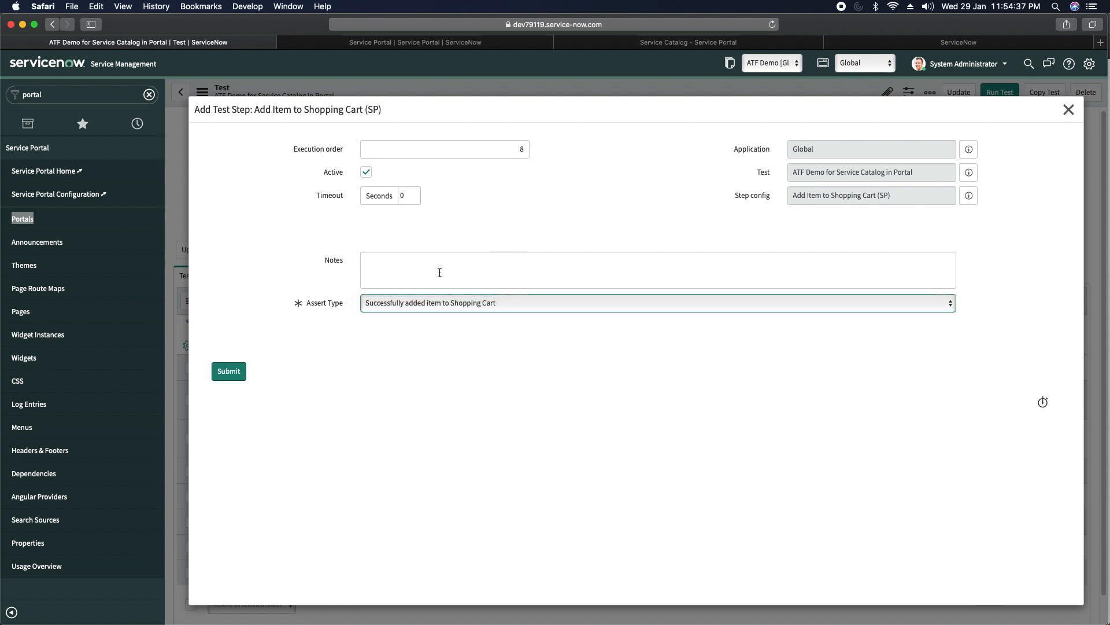
left_click(229, 371)
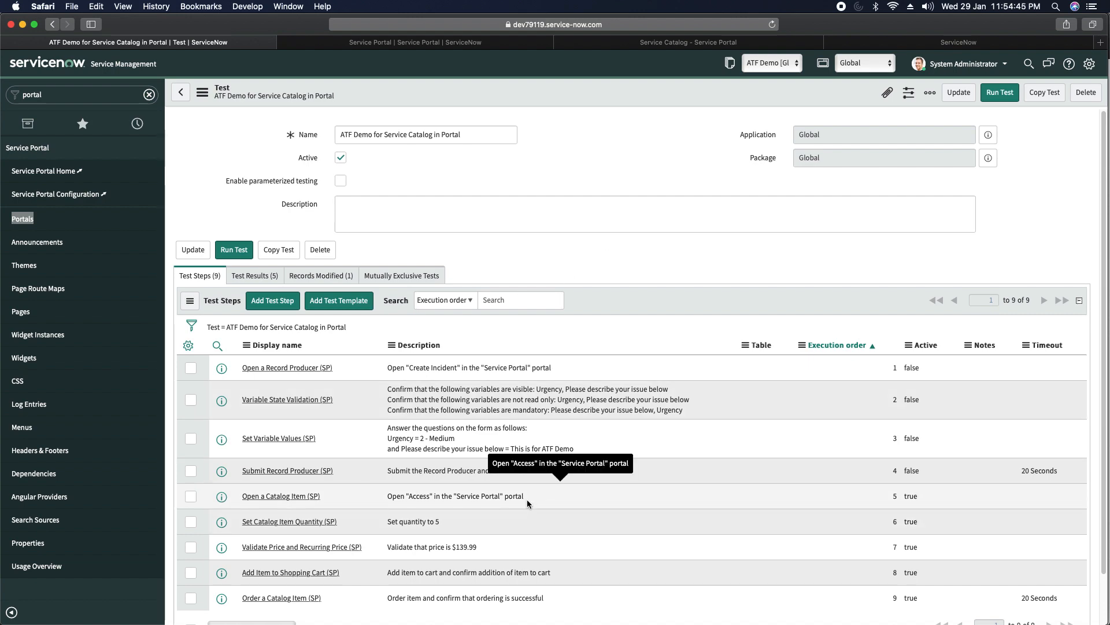
Review the test step types offered under Service Catalog in Service Portal, including the catalog item and order guide ones.
scroll(526, 499, "down", 2)
scroll(369, 421, "up", 2)
left_click(269, 302)
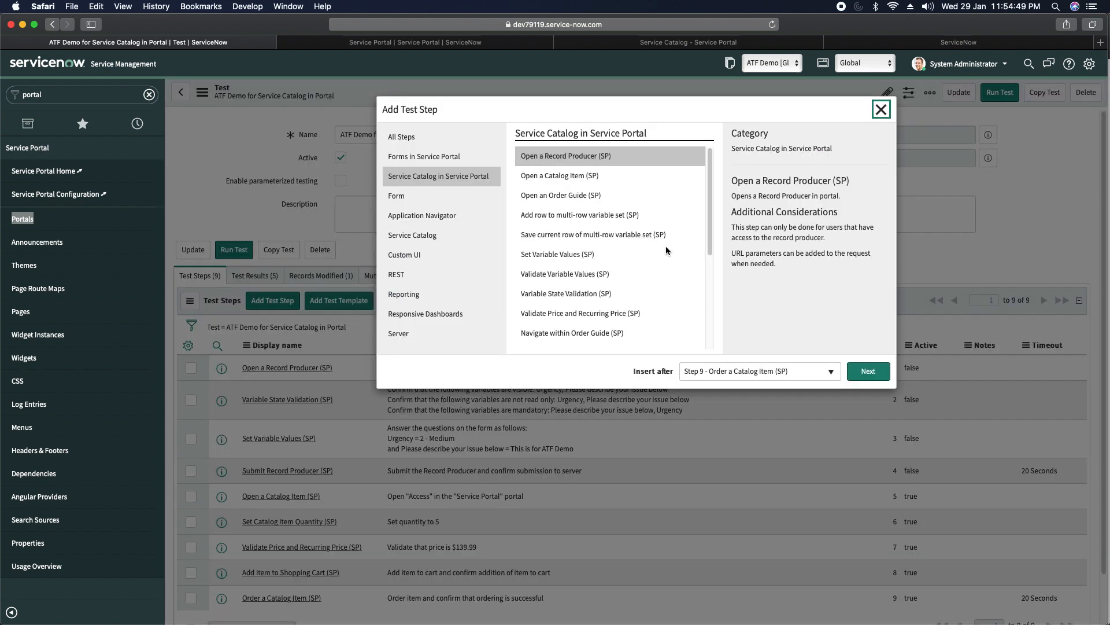
left_click_drag(707, 208, 710, 300)
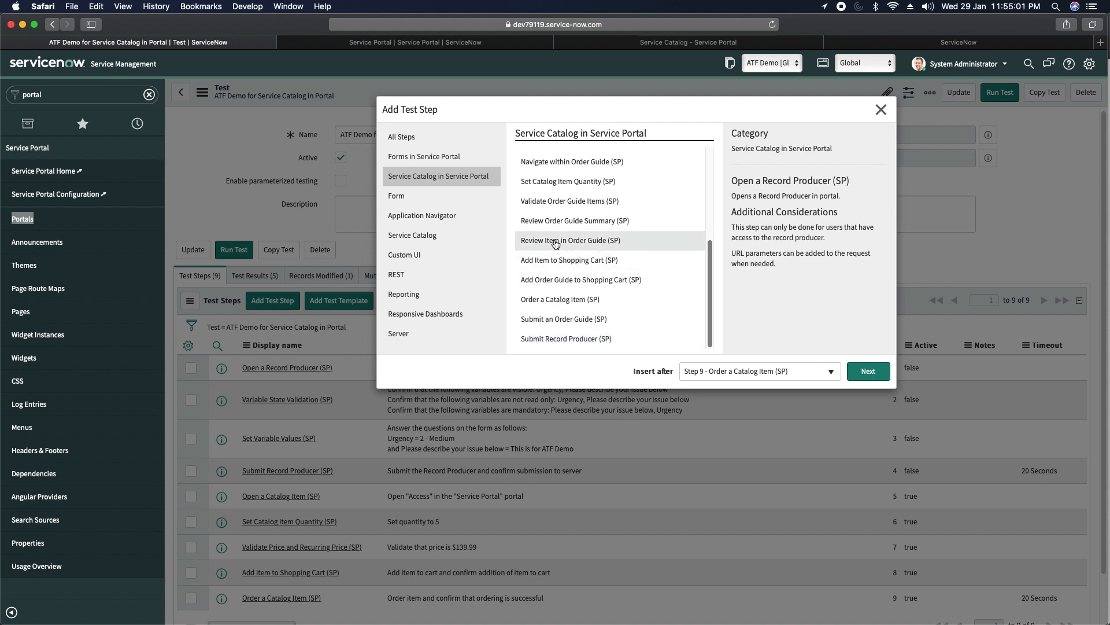
left_click_drag(714, 268, 710, 256)
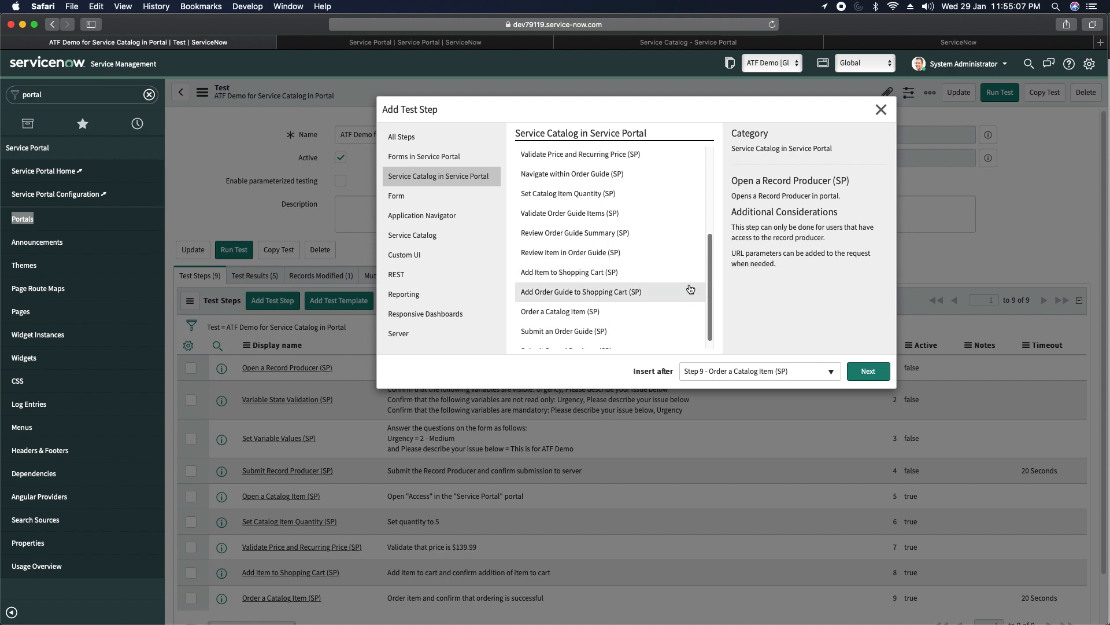
left_click_drag(709, 273, 710, 210)
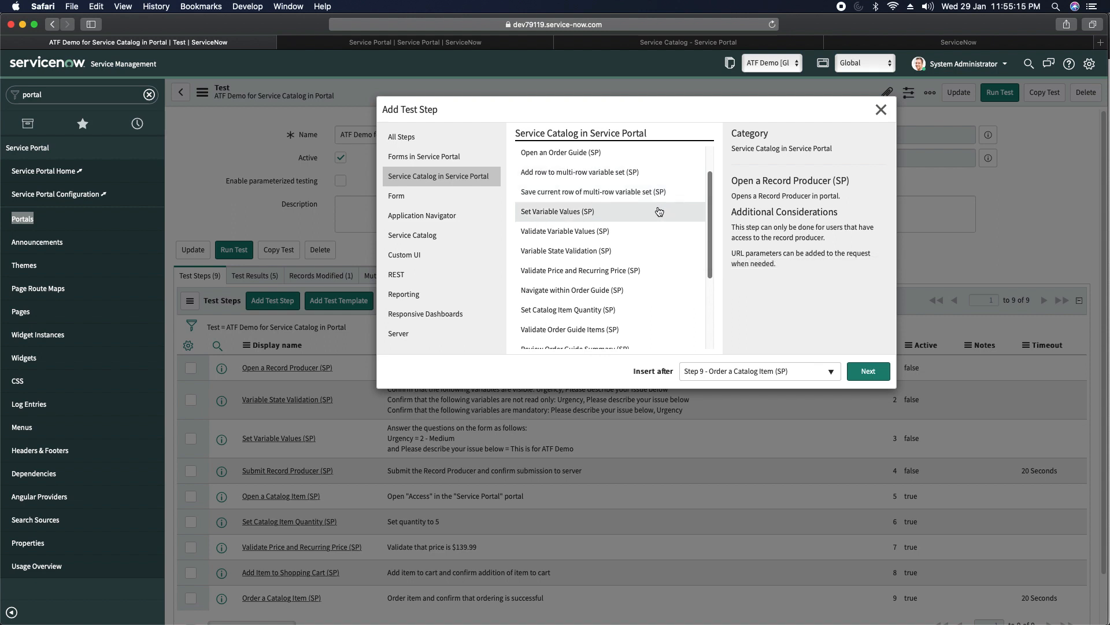
scroll(645, 238, "down", 3)
scroll(645, 238, "up", 6)
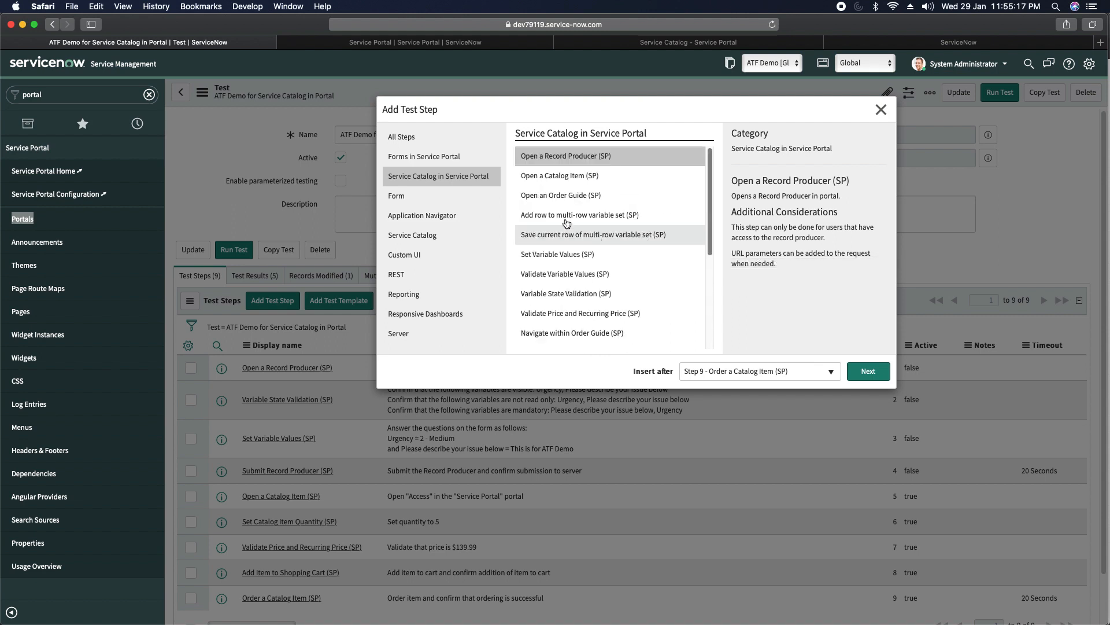
left_click(567, 176)
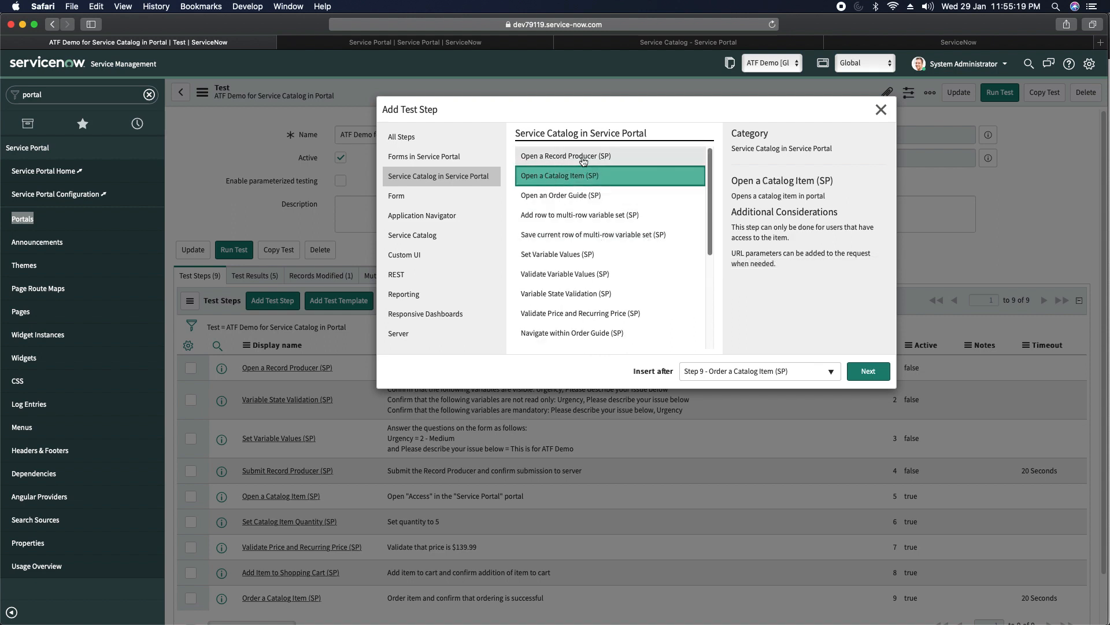
left_click(567, 198)
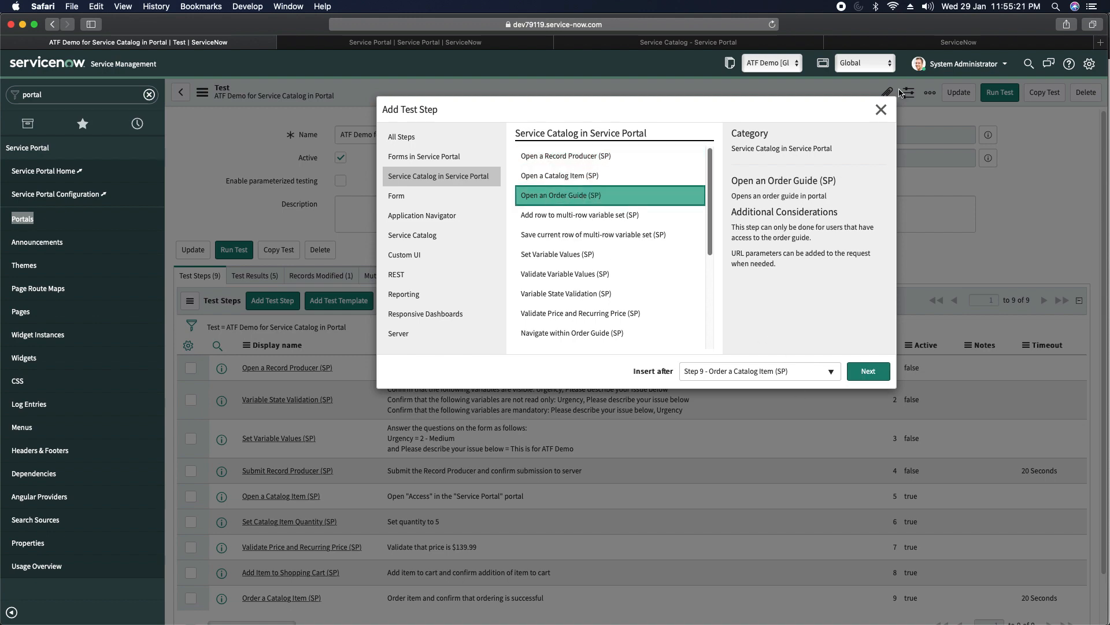
left_click(882, 109)
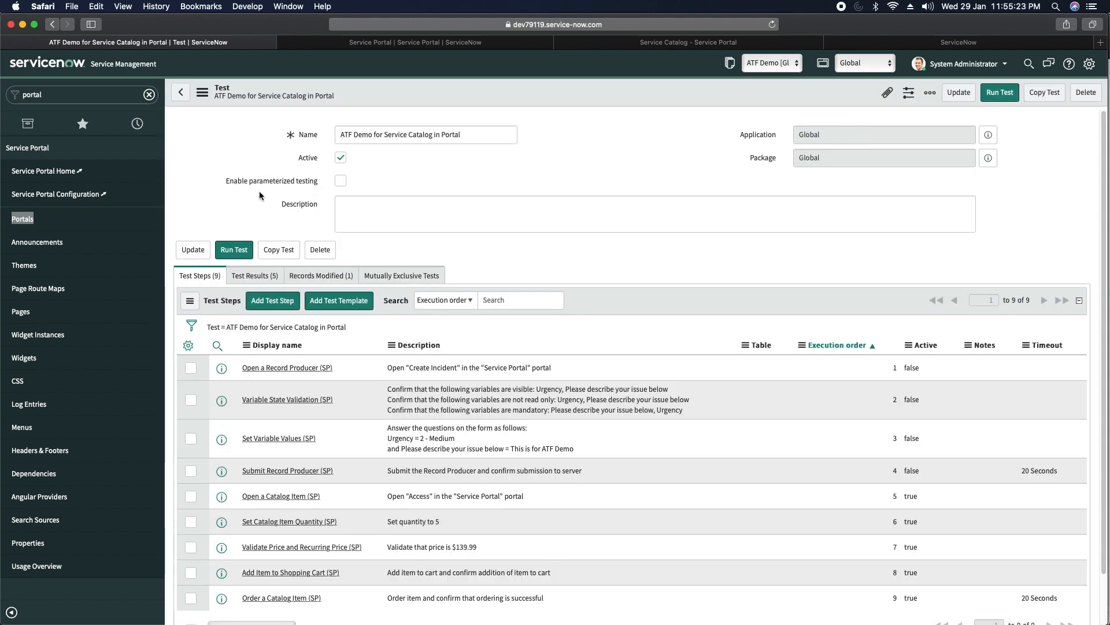
View the Acrobat item in the portal catalog's Software category, and return to the ATF test record.
scroll(297, 370, "down", 2)
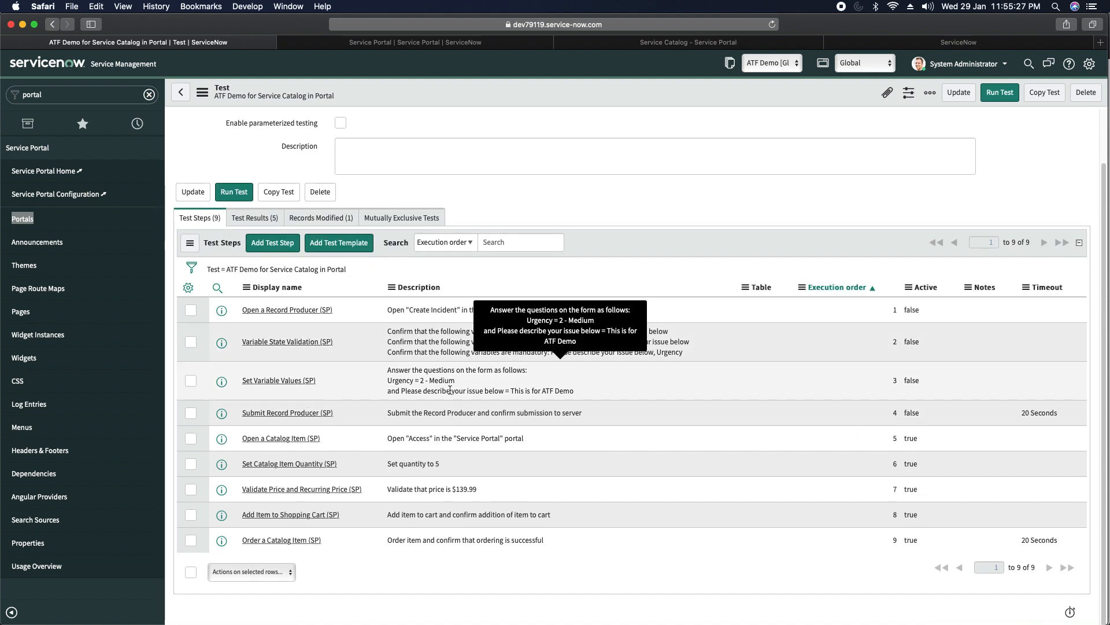
left_click(449, 45)
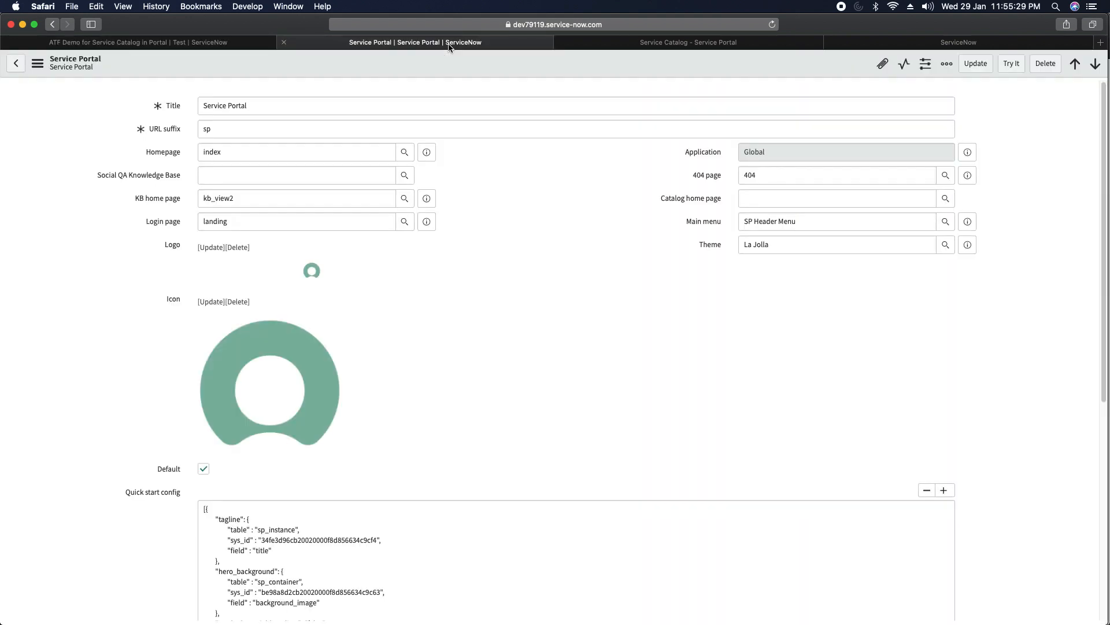
left_click(619, 45)
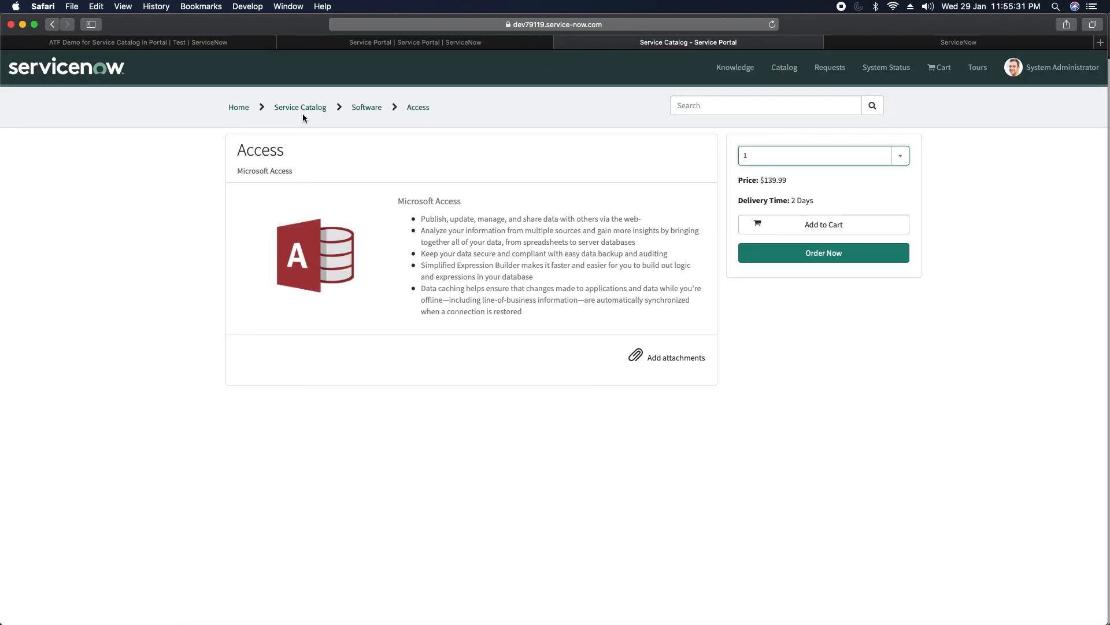
left_click(367, 108)
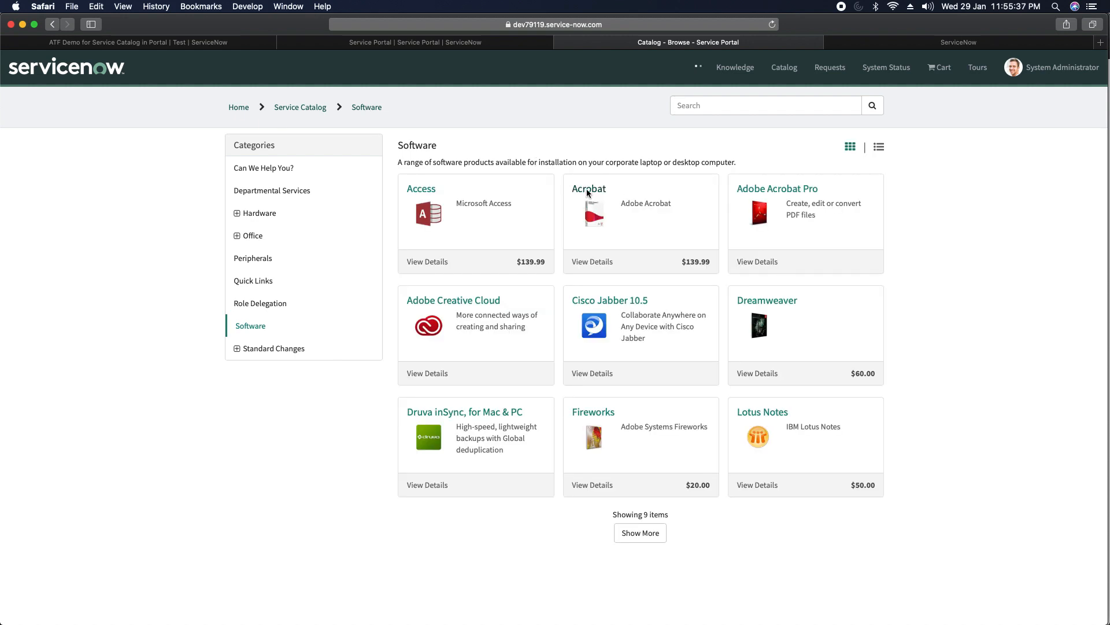
left_click(580, 189)
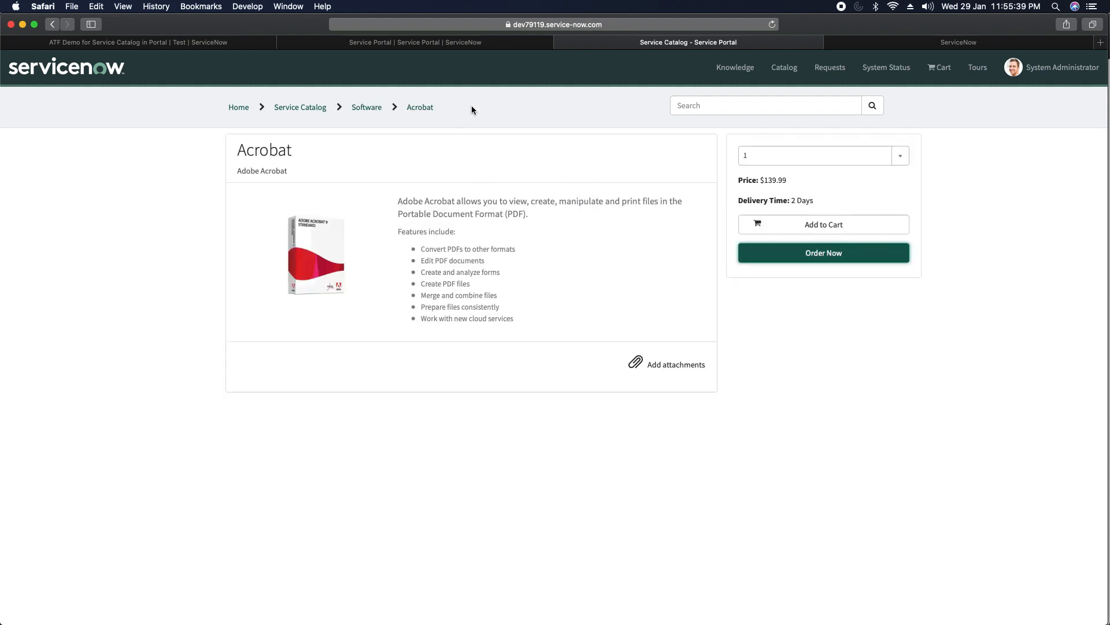
left_click(369, 43)
left_click(227, 45)
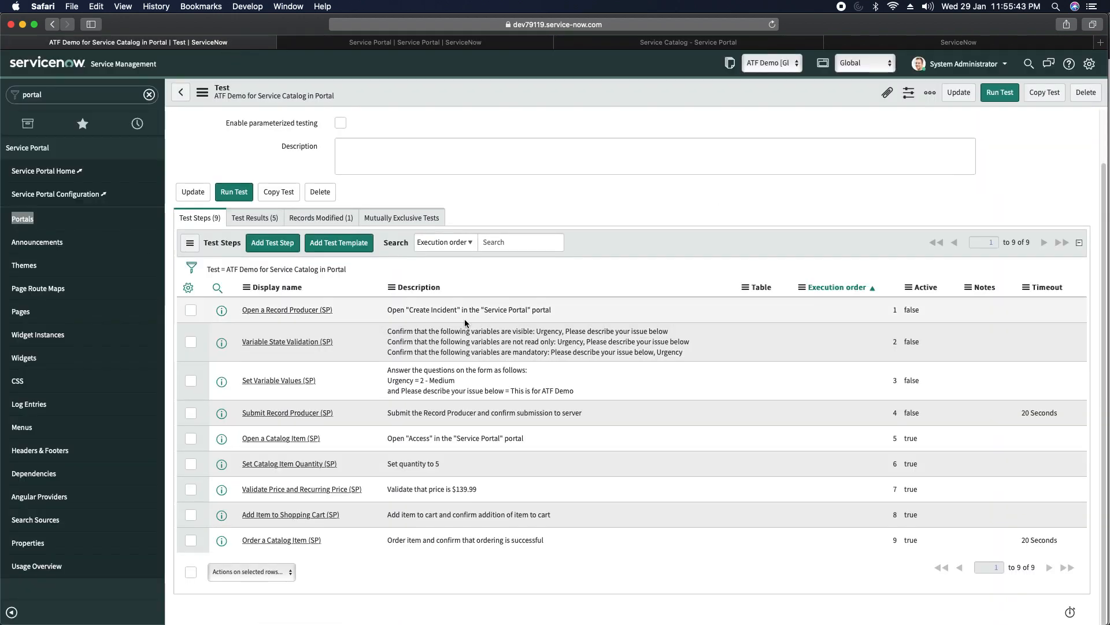
Start a new Open a Catalog Item (SP) test step inserted after step 8, Add Item to Shopping Cart (SP).
left_click(268, 243)
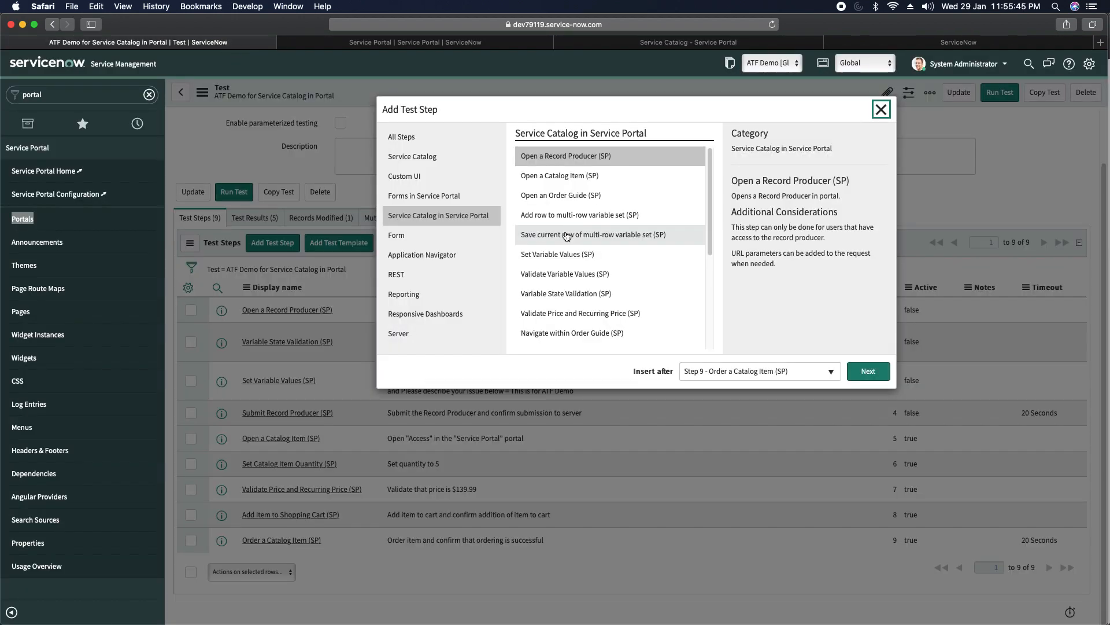
mouse_move(709, 213)
left_mouse_down()
mouse_move(711, 272)
mouse_move(711, 216)
left_mouse_up()
left_click(564, 177)
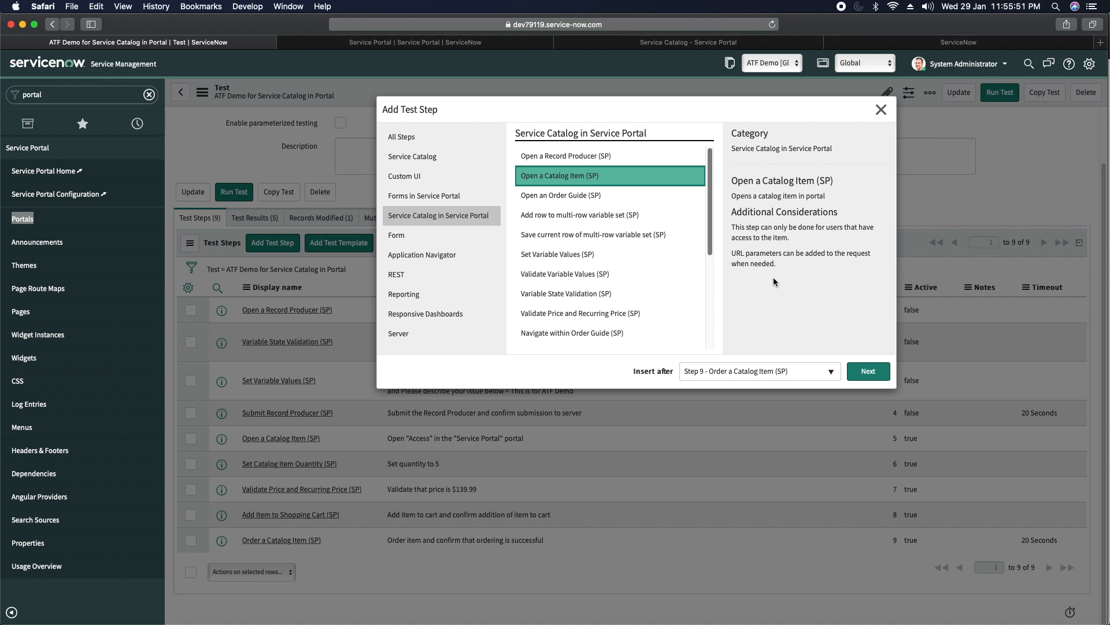
left_click(803, 373)
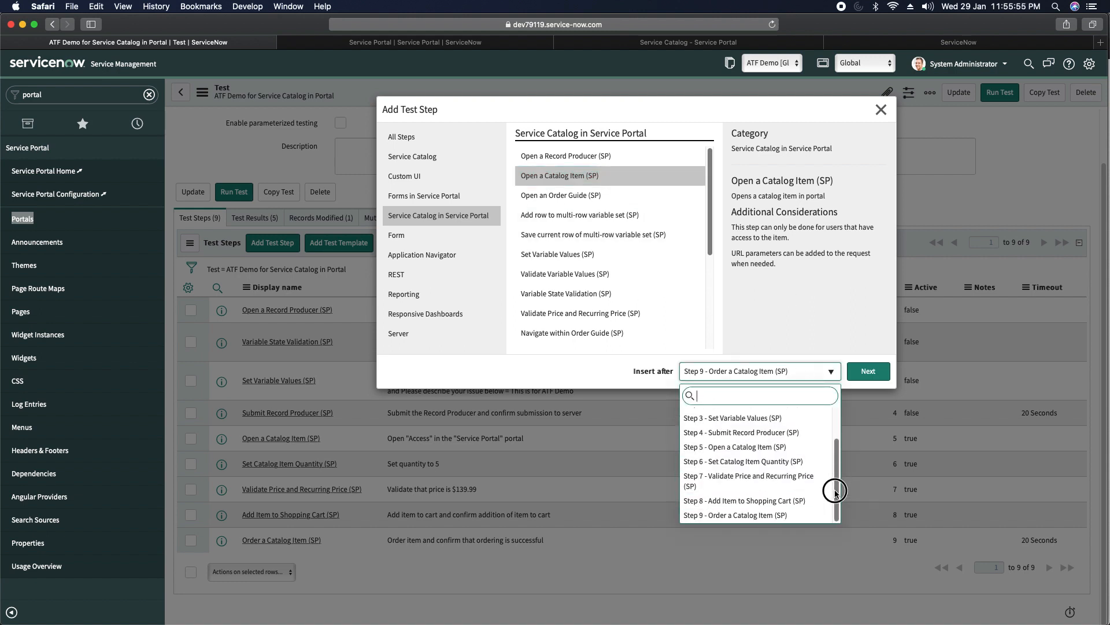
left_click(763, 510)
left_click(872, 379)
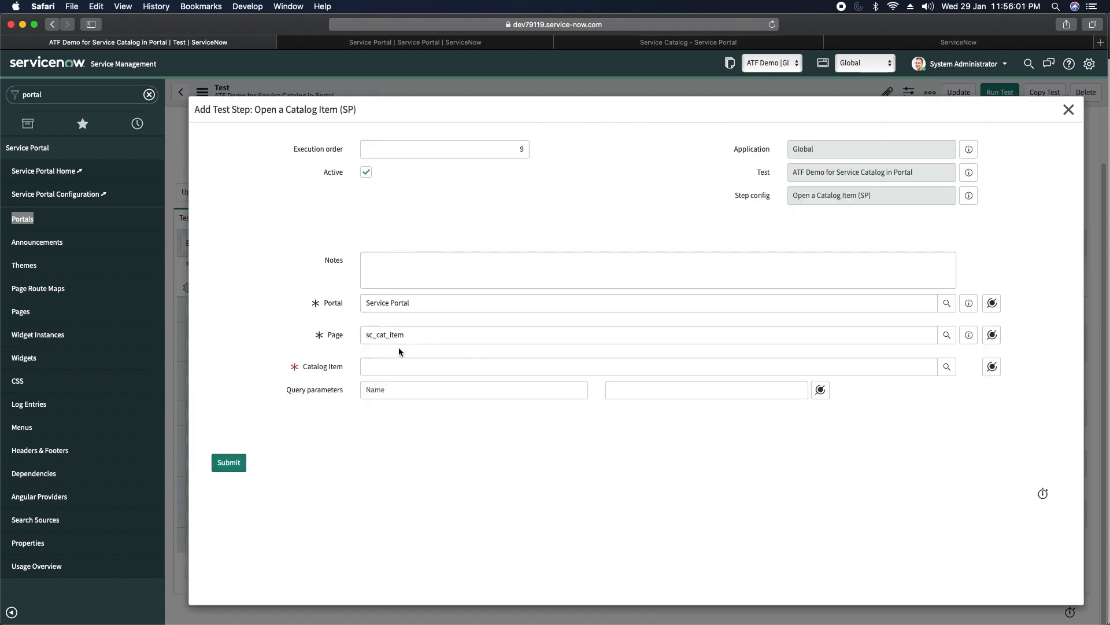
Set the catalog item to Acrobat and submit the Open a Catalog Item (SP) step.
left_click(403, 363)
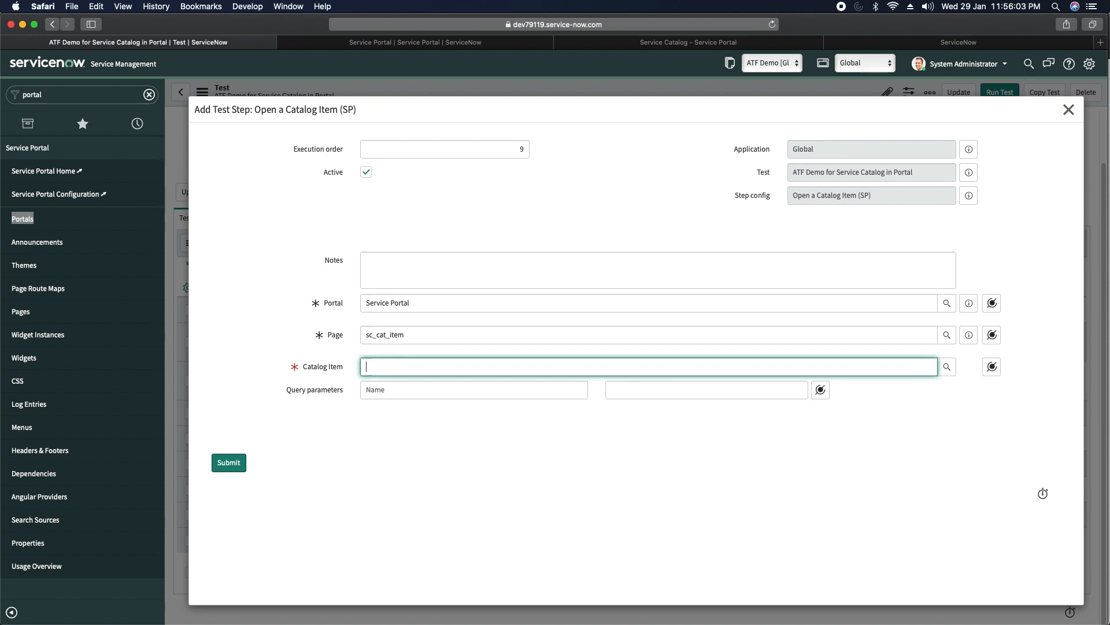
type("acr")
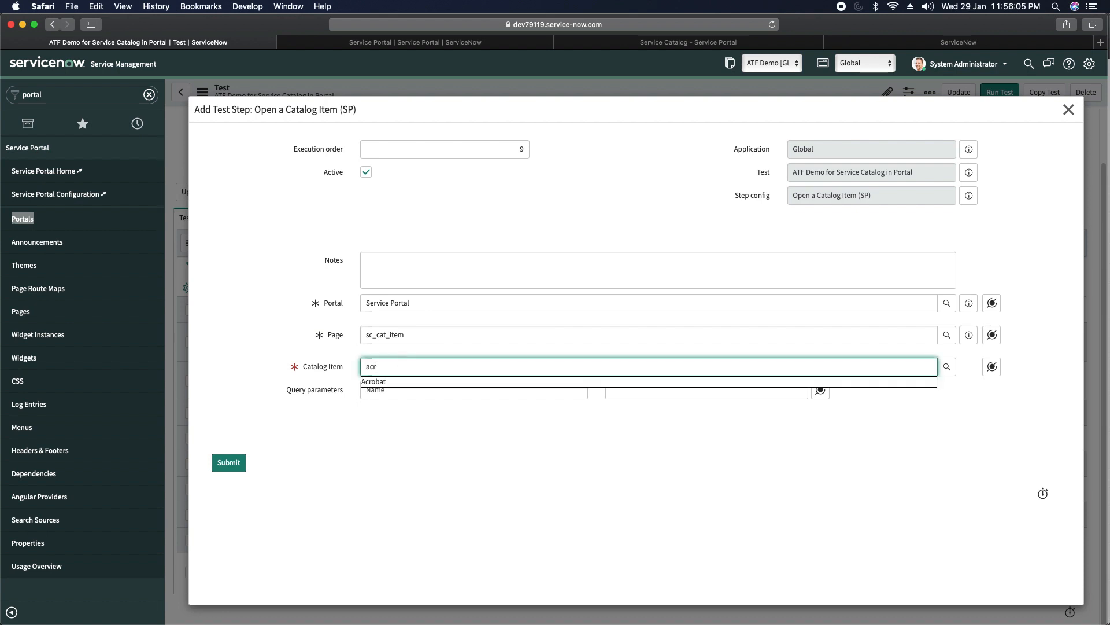
left_click(818, 382)
left_click(229, 472)
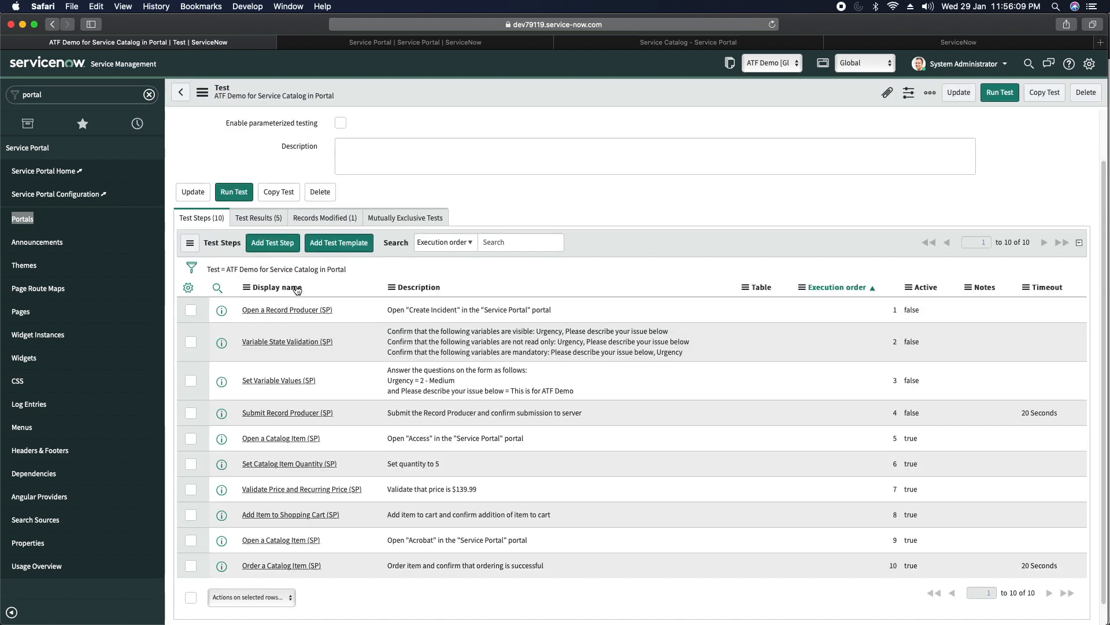
Add an Add Item to Shopping Cart (SP) test step after step 9, Open a Catalog Item (SP), and submit it.
left_click(273, 242)
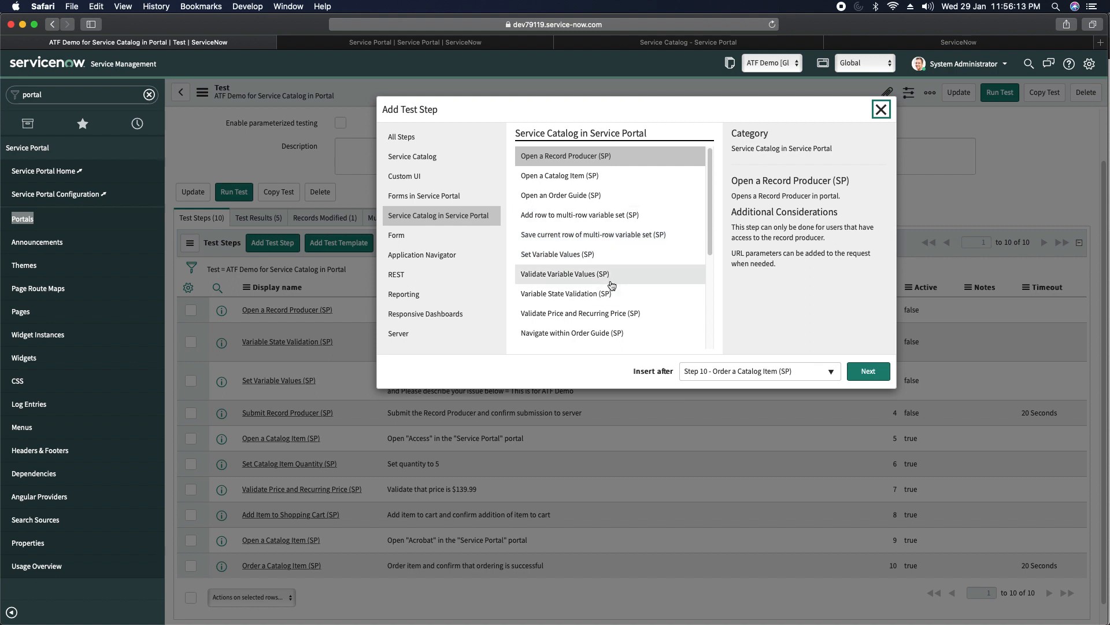
scroll(613, 266, "down", 5)
left_click(590, 258)
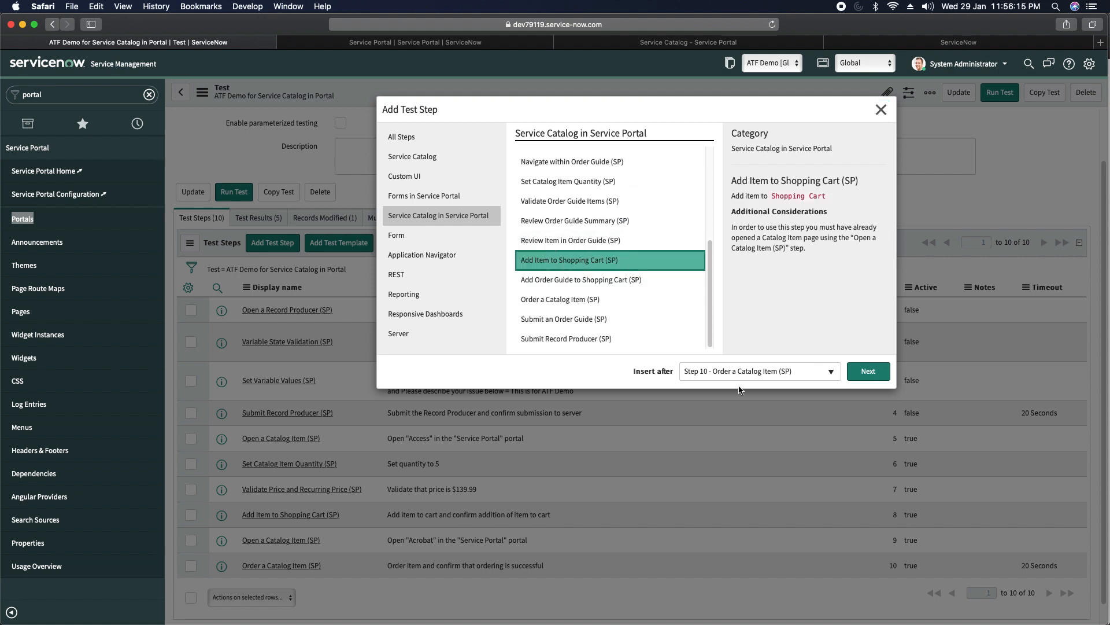
left_click(793, 371)
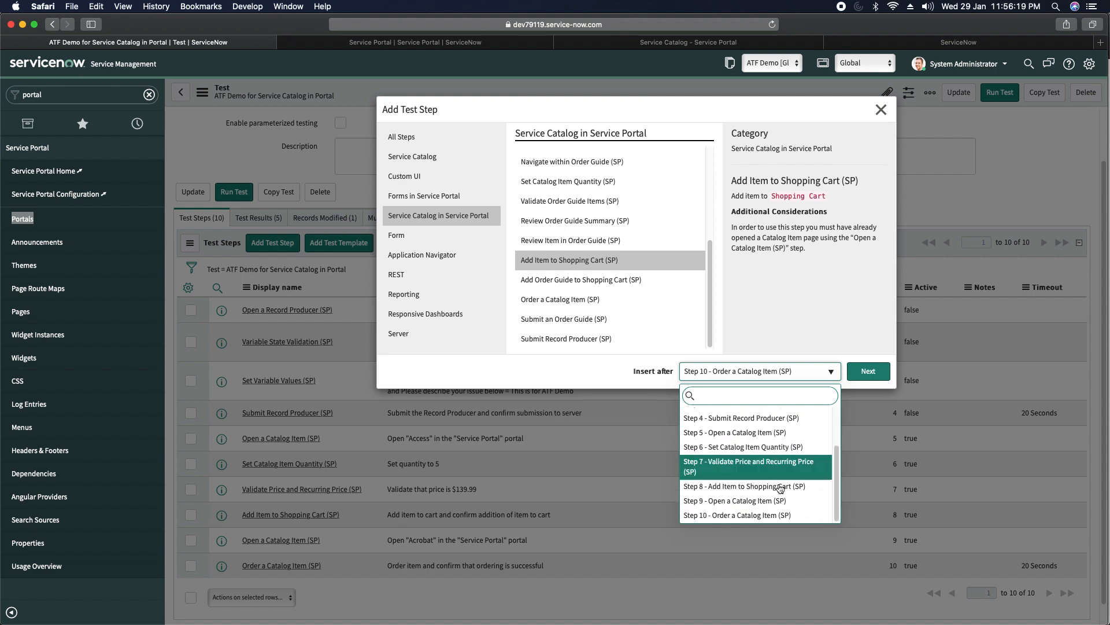
left_click(744, 502)
left_click(865, 371)
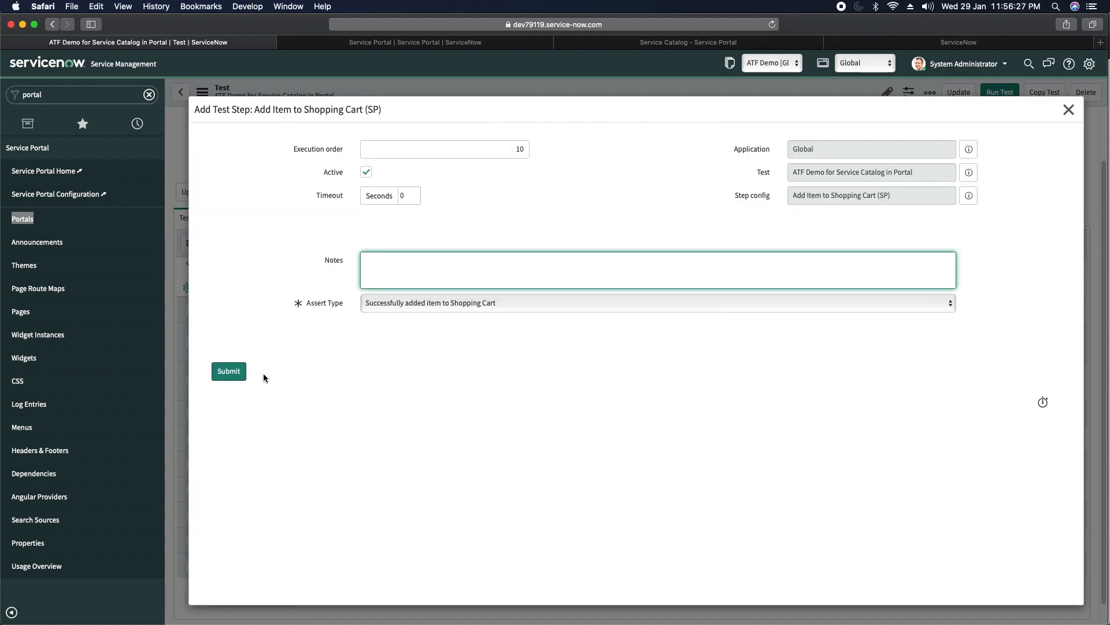
left_click(231, 373)
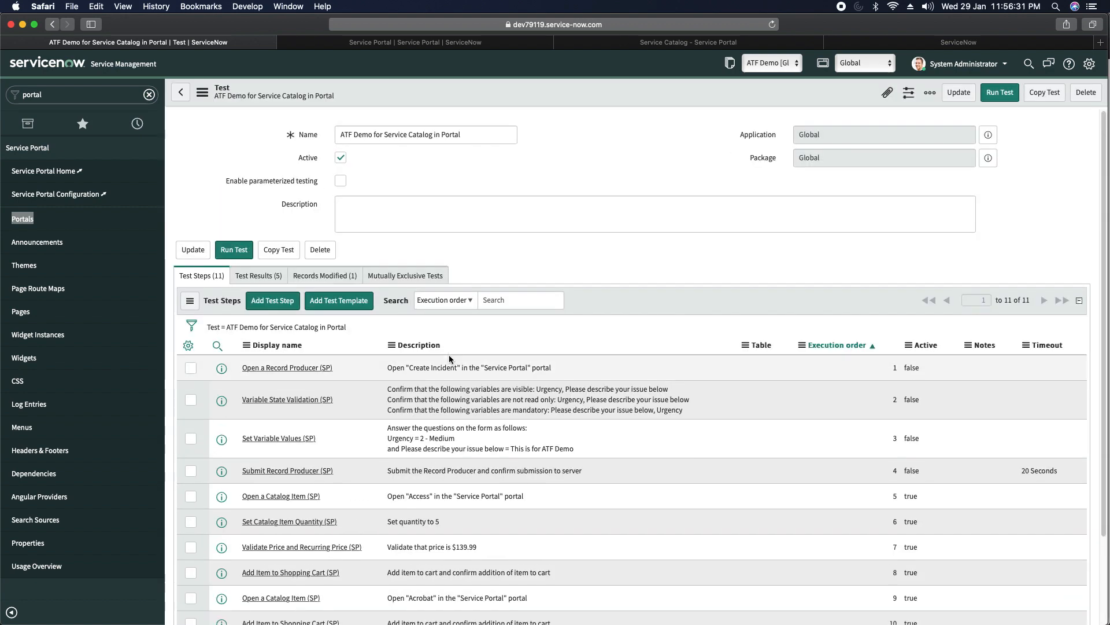
scroll(448, 355, "down", 3)
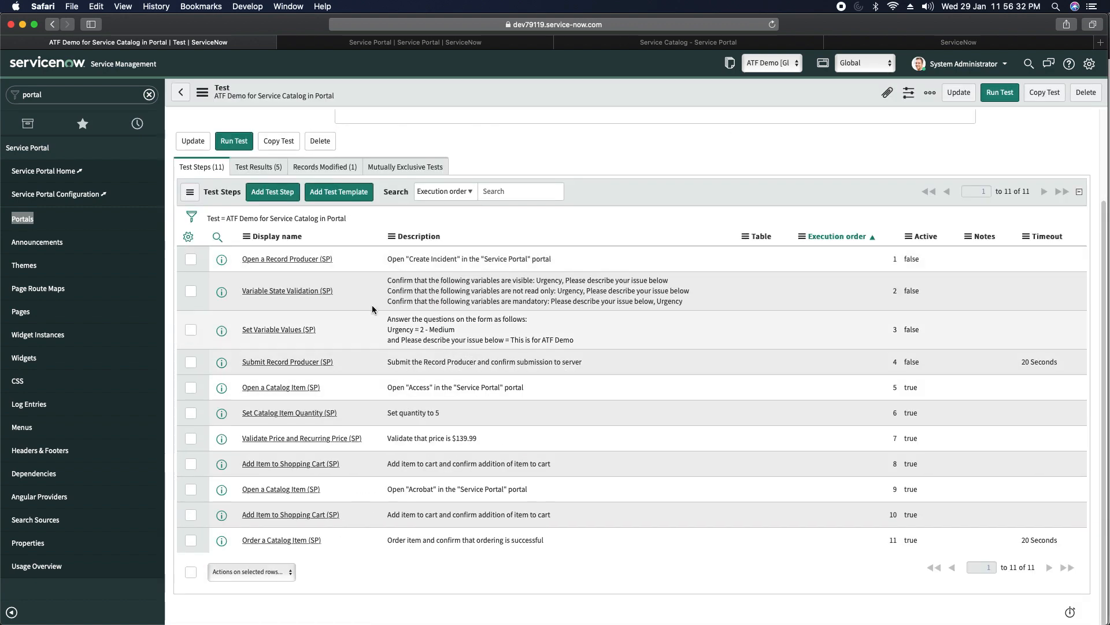
left_click(274, 194)
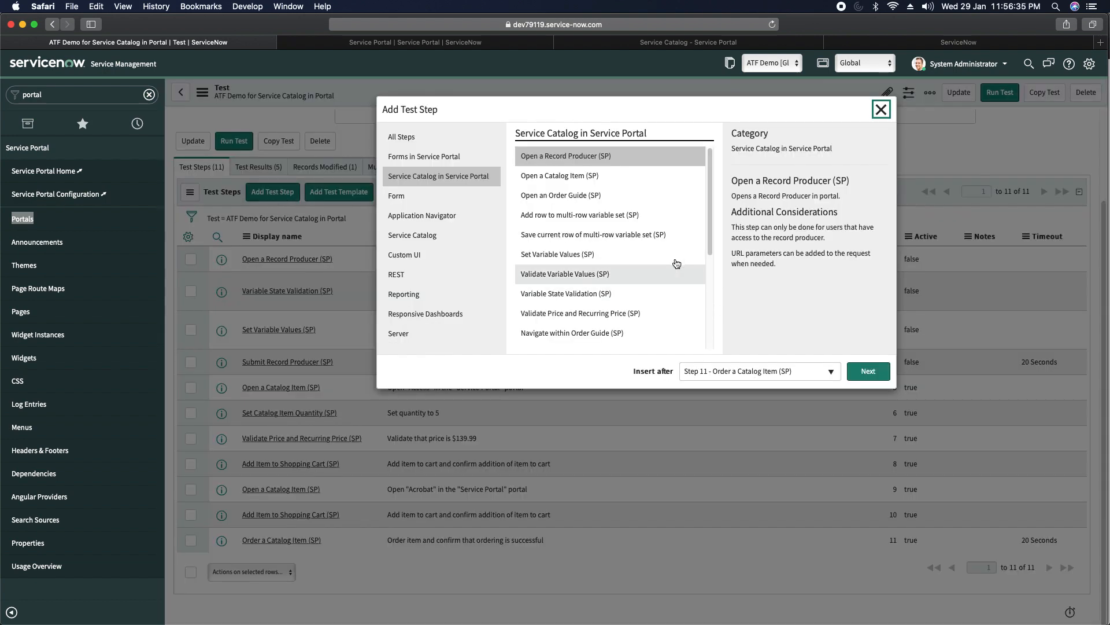
left_click_drag(709, 174, 711, 274)
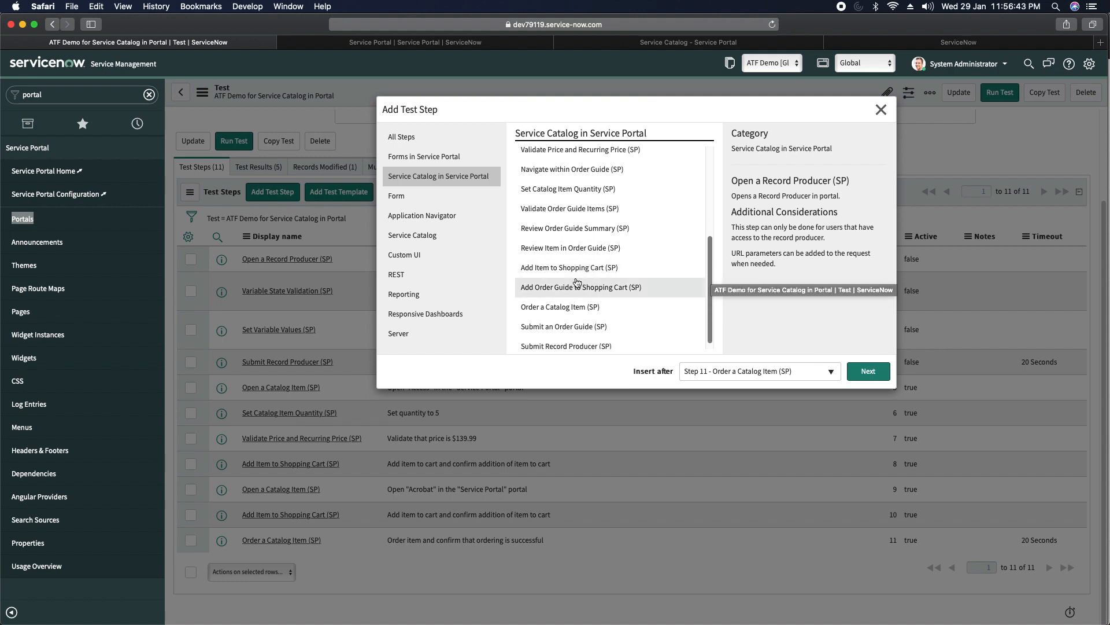
left_click_drag(711, 276, 698, 194)
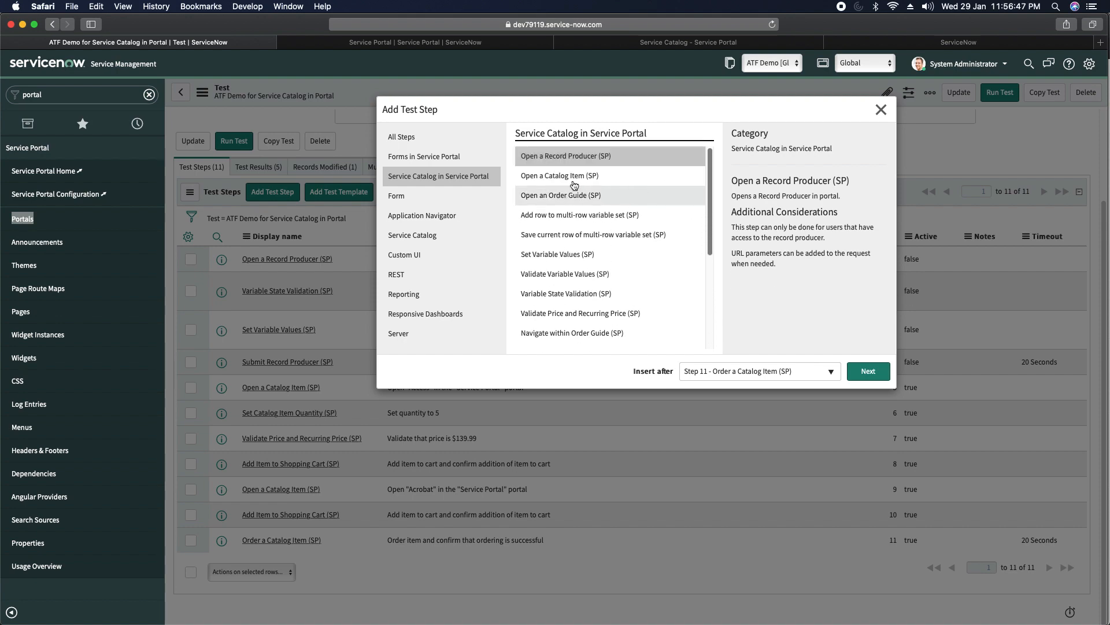
left_click(879, 110)
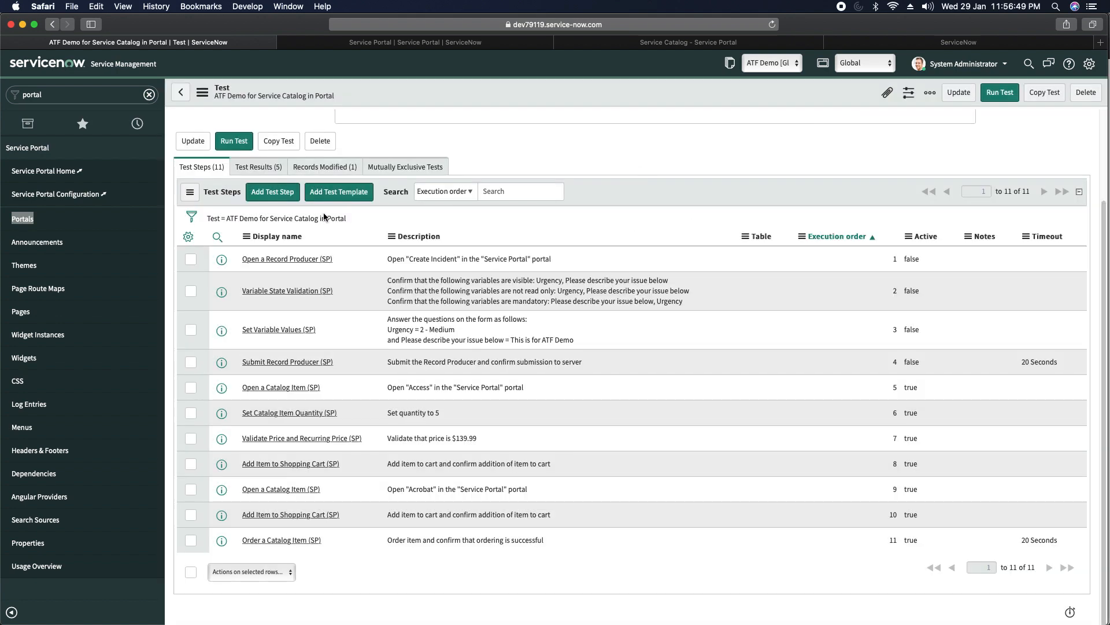
Run the test in the current Safari session, watch it in the Client Test Runner, and return to the test record.
left_click(240, 141)
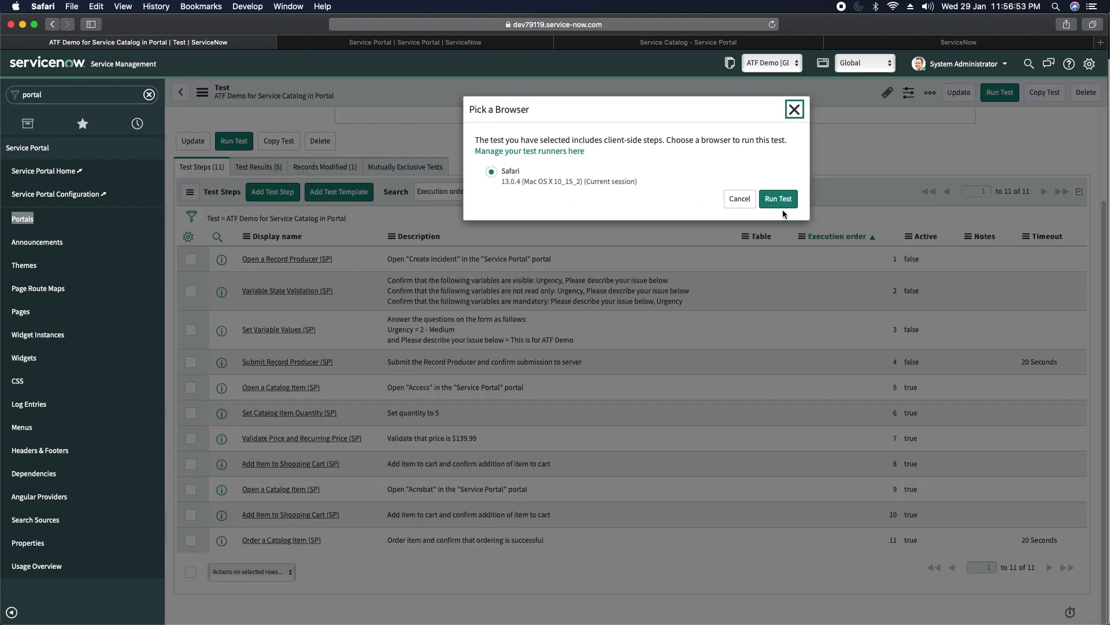
left_click(776, 202)
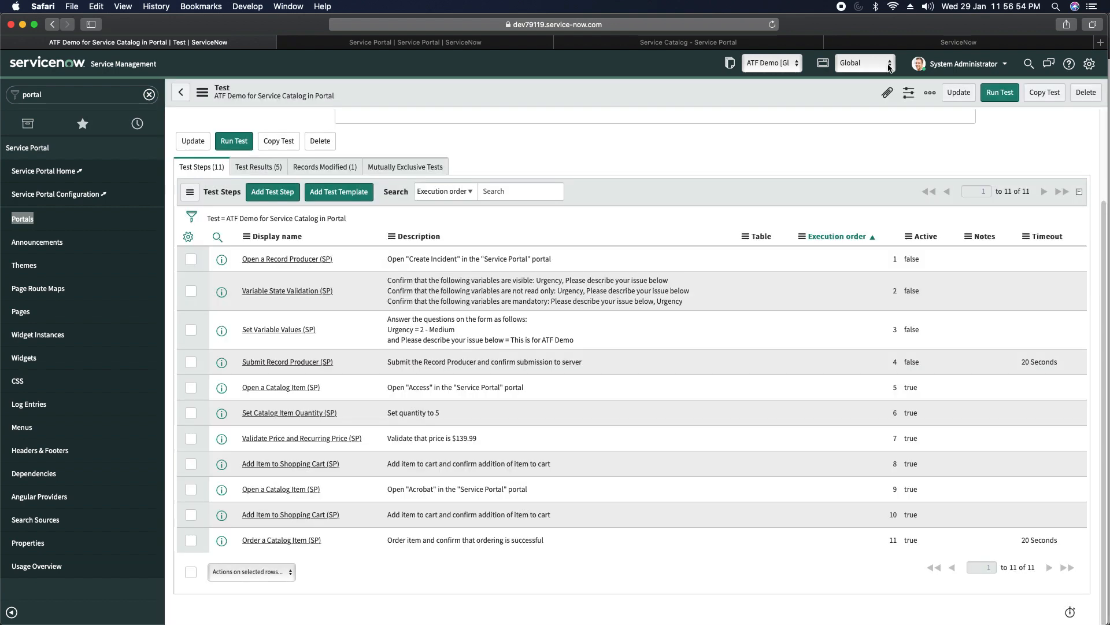
left_click(894, 43)
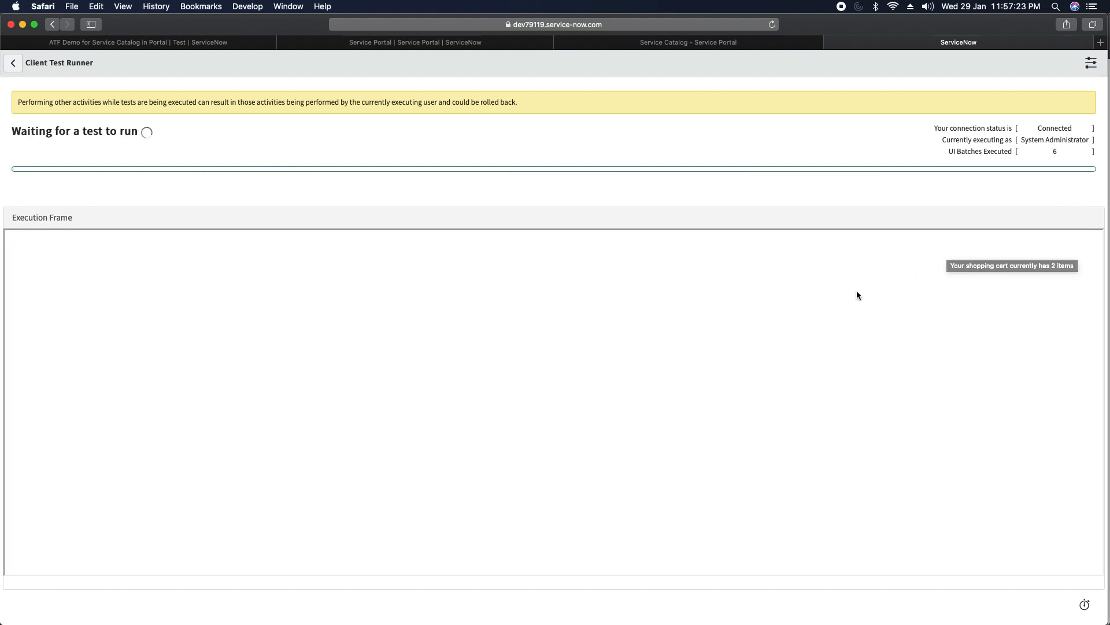
left_click(382, 48)
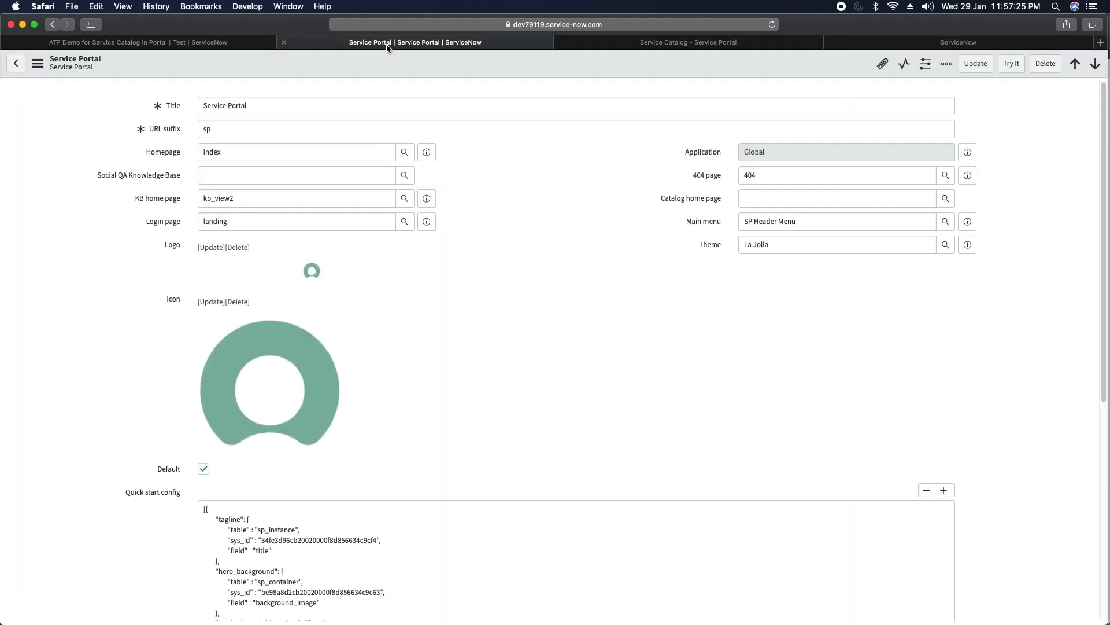
left_click(206, 46)
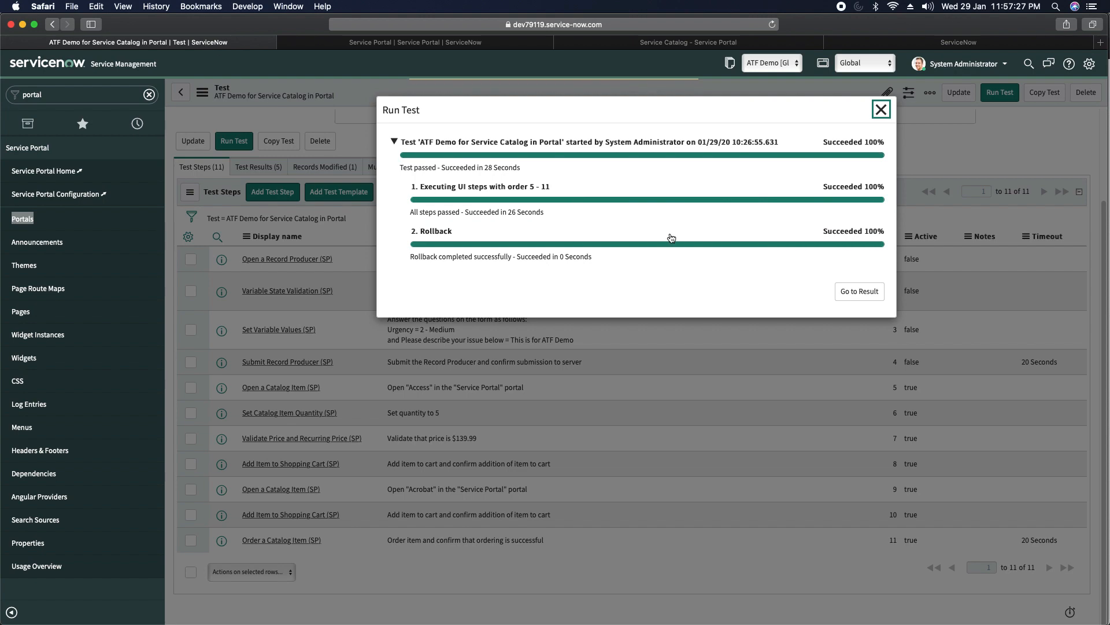
Review the step results of the finished run, and reopen the ATF Demo for Service Catalog in Portal test record from the result.
left_click(861, 292)
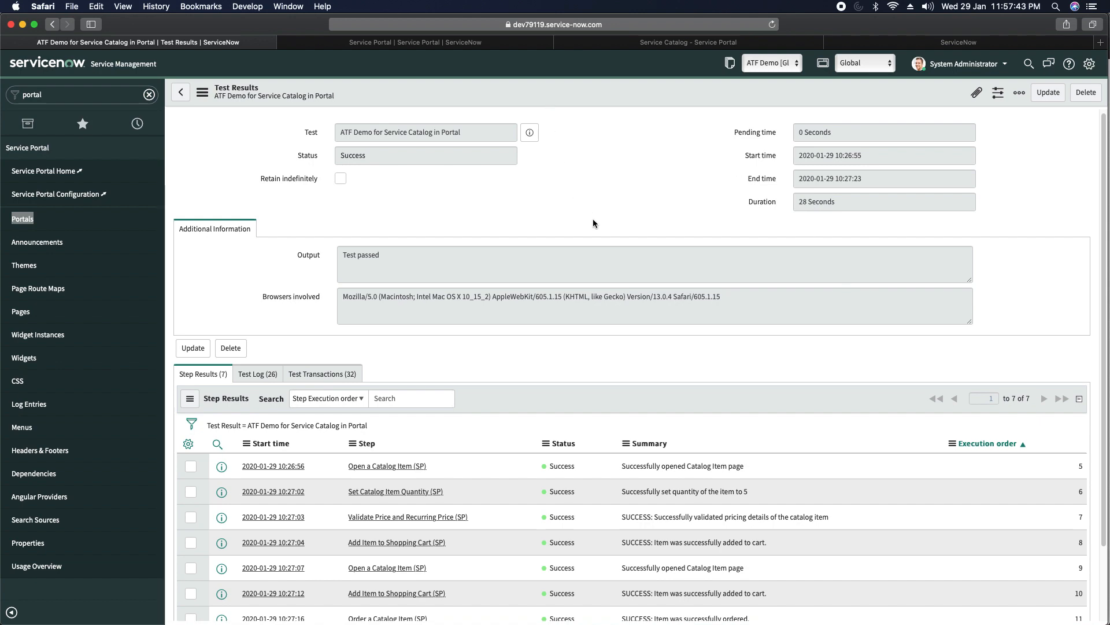
scroll(596, 255, "down", 3)
scroll(595, 249, "up", 3)
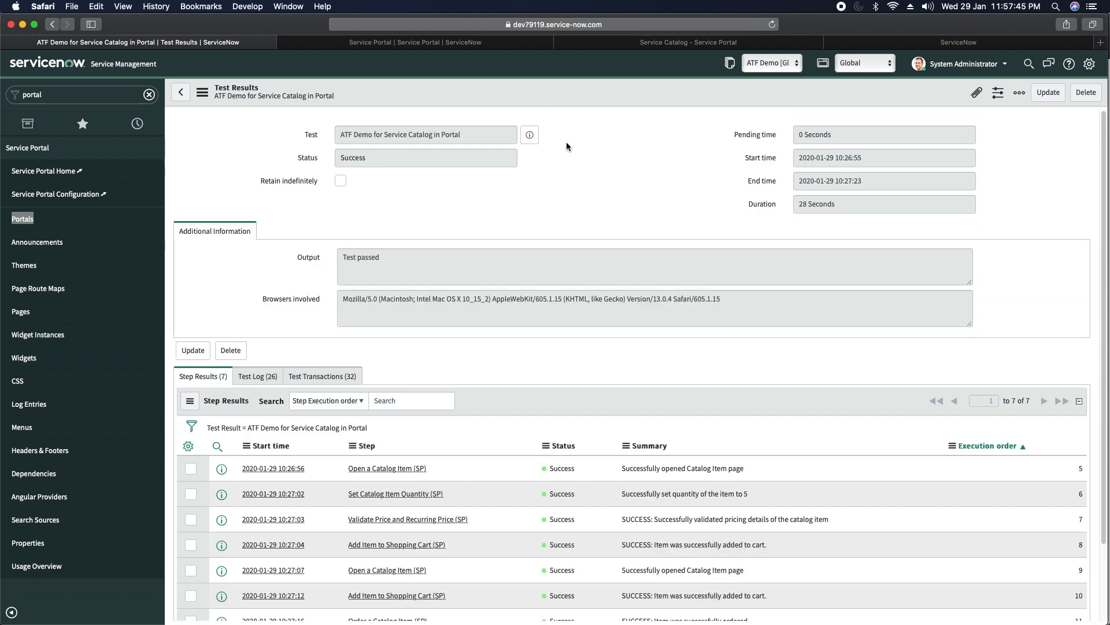
left_click(530, 135)
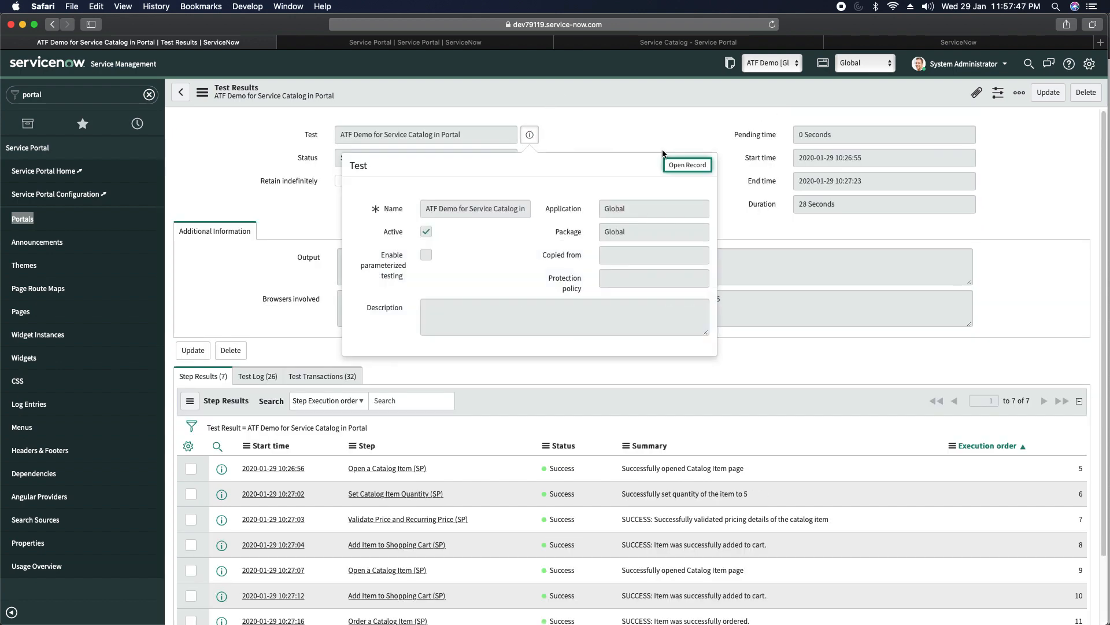
left_click(688, 165)
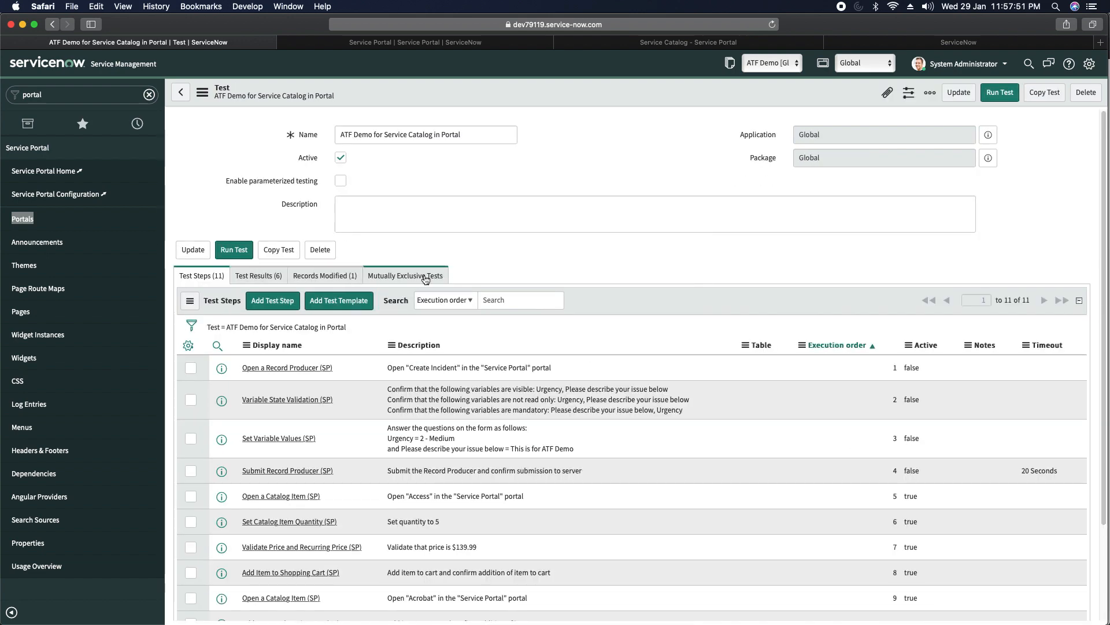
scroll(447, 294, "down", 3)
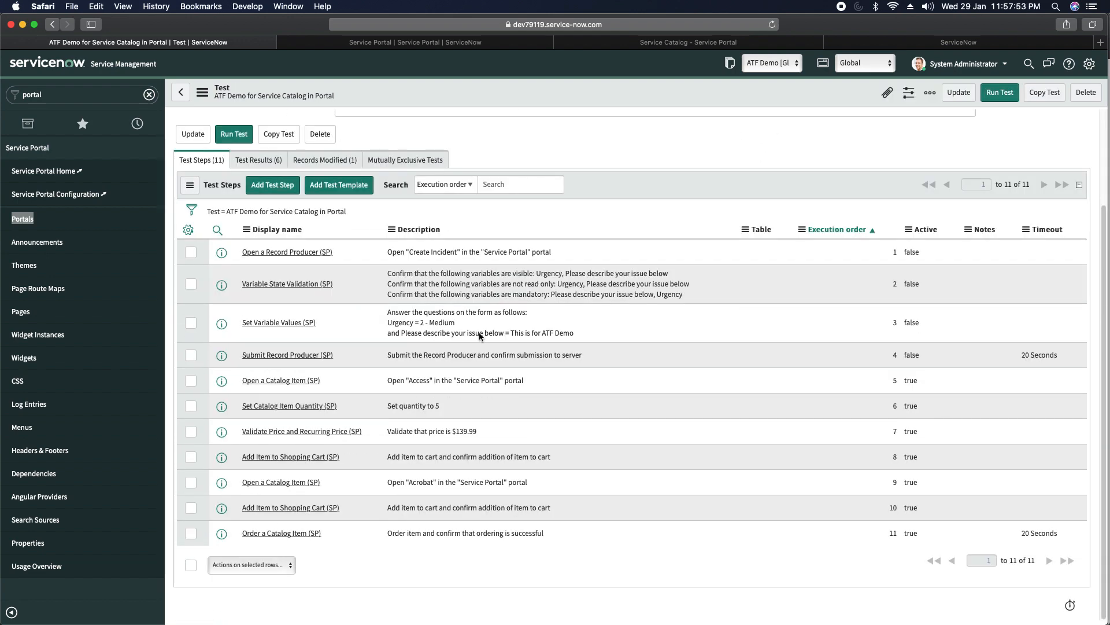